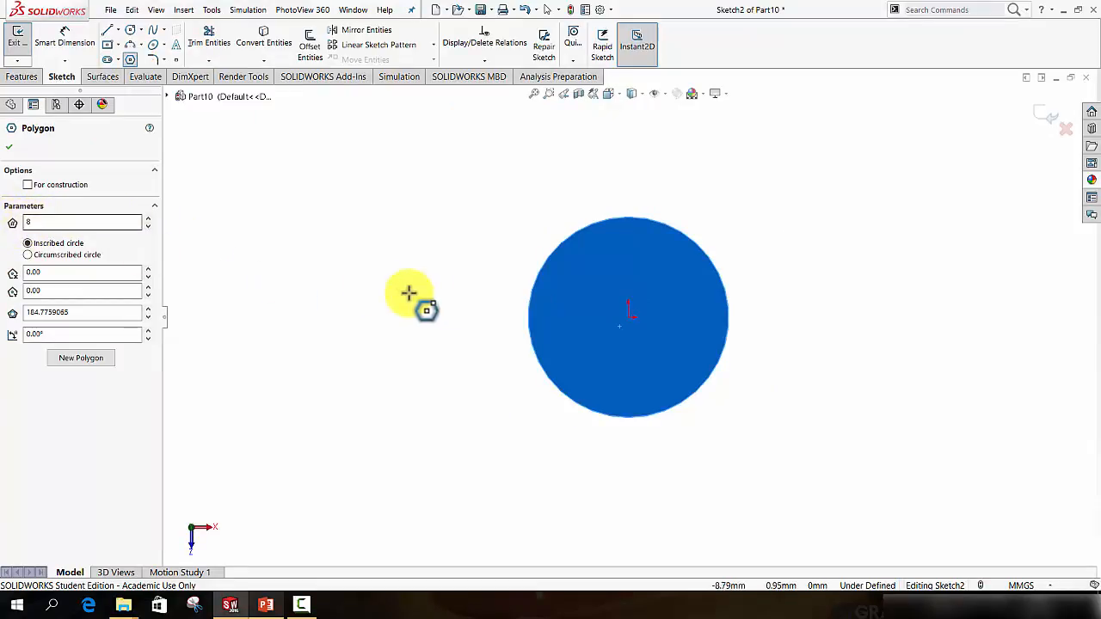
# Step: Sketch an eight-sided inscribed-circle polygon centred on the origin and make its upper side horizontal
pyautogui.click(576, 322)
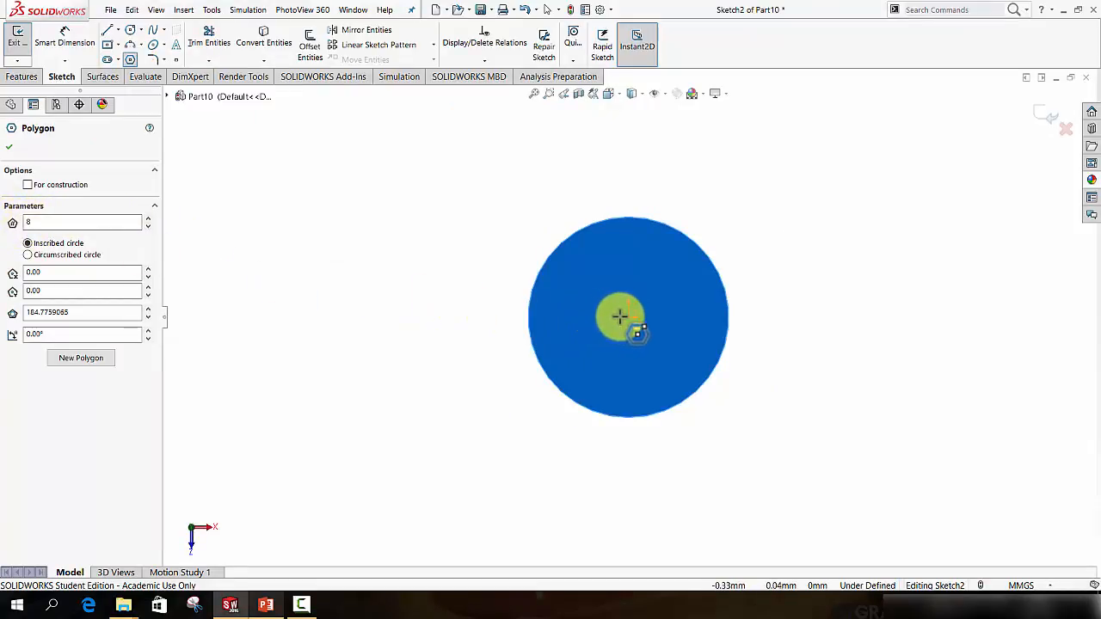
pyautogui.moveTo(629, 318)
pyautogui.mouseDown()
pyautogui.moveTo(619, 328)
pyautogui.moveTo(607, 295)
pyautogui.moveTo(607, 206)
pyautogui.moveTo(575, 186)
pyautogui.moveTo(554, 190)
pyautogui.mouseUp()
pyautogui.press('Escape')
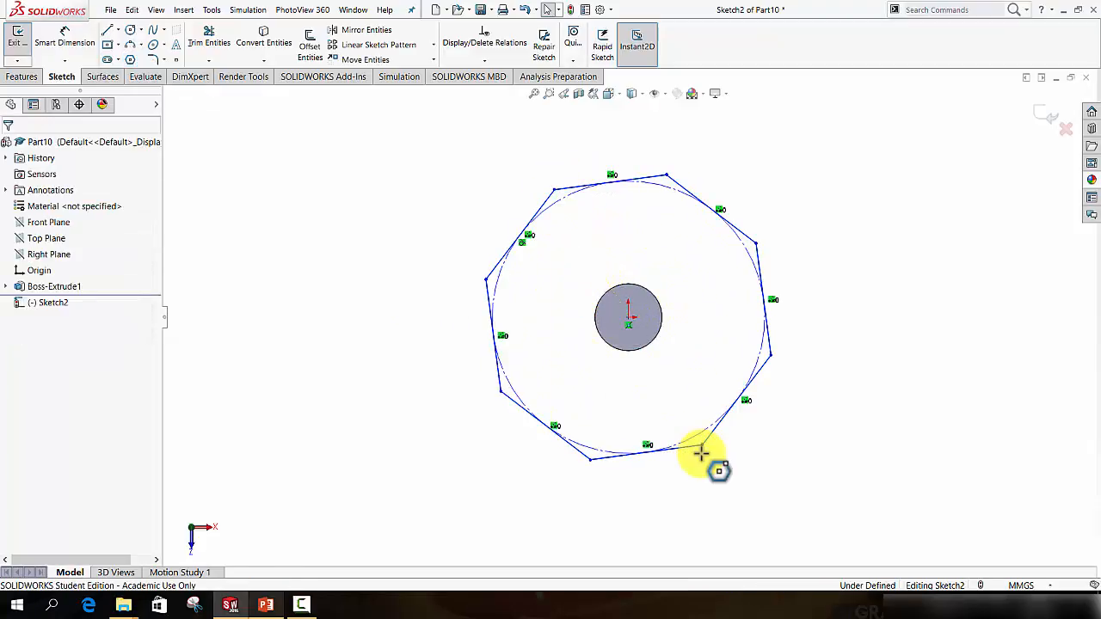
pyautogui.click(659, 178)
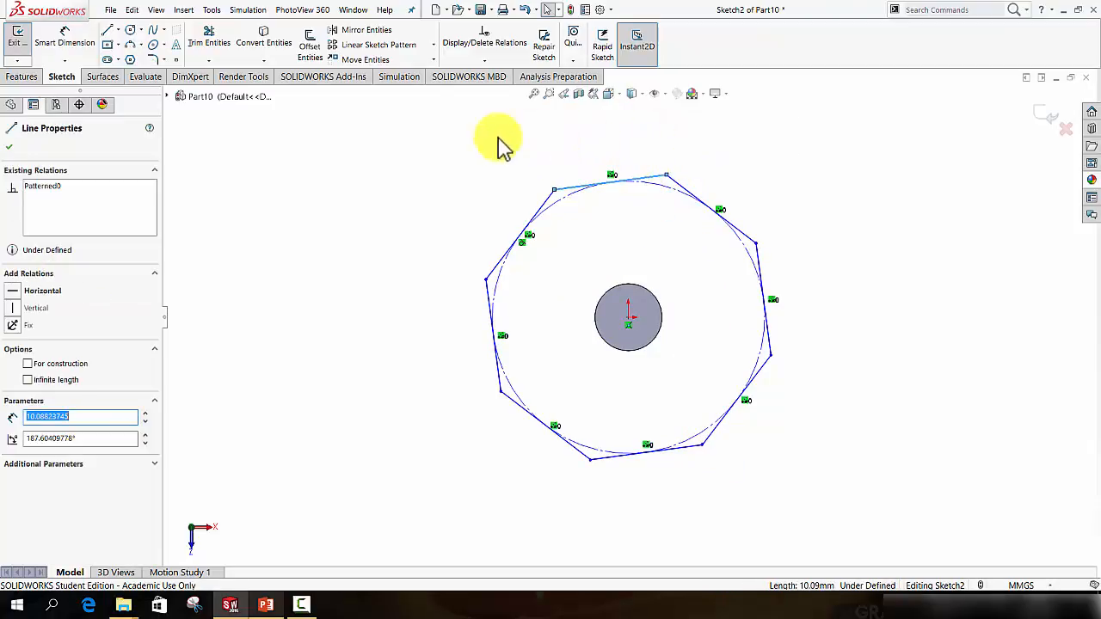
pyautogui.click(14, 293)
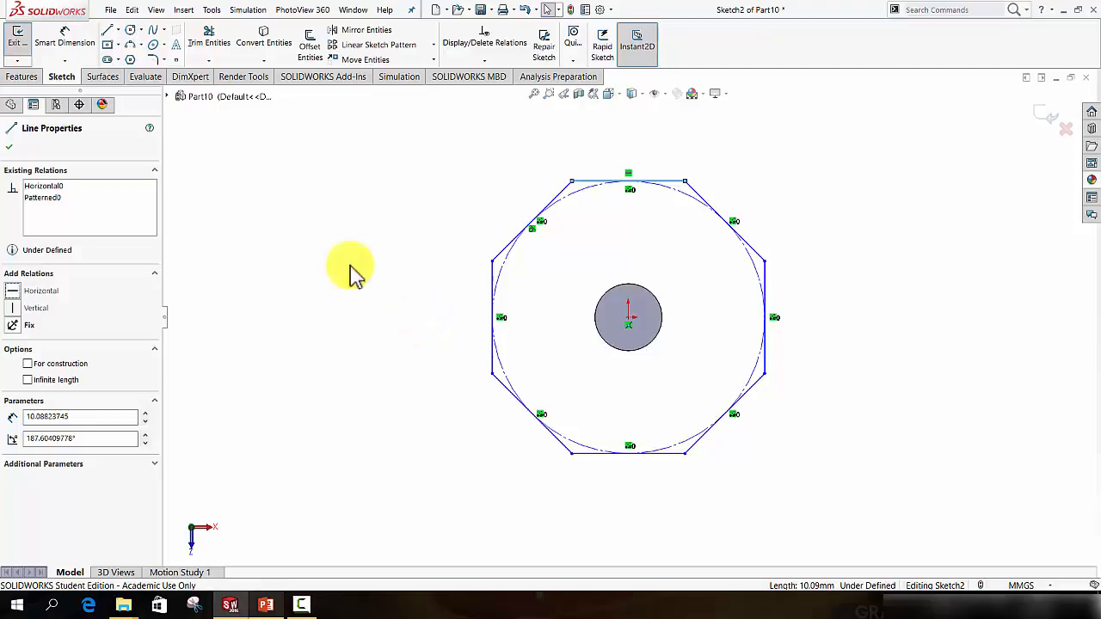
pyautogui.press('Escape')
# Step: Dimension the octagon's upper side to 8 mm
pyautogui.click(602, 182)
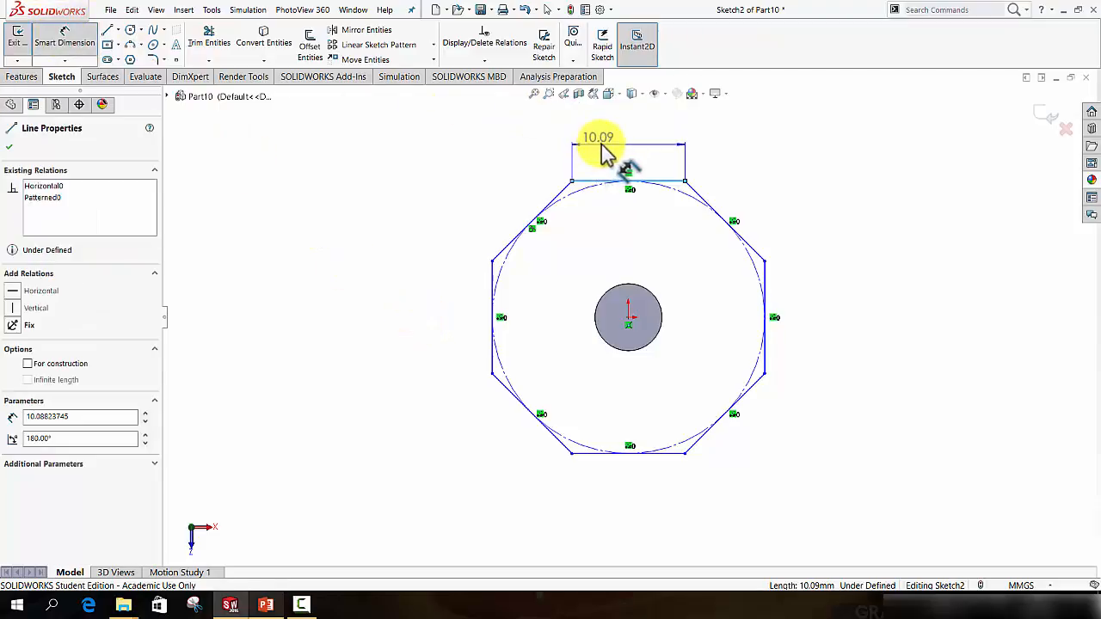
pyautogui.click(621, 156)
pyautogui.write('8')
pyautogui.press('Return')
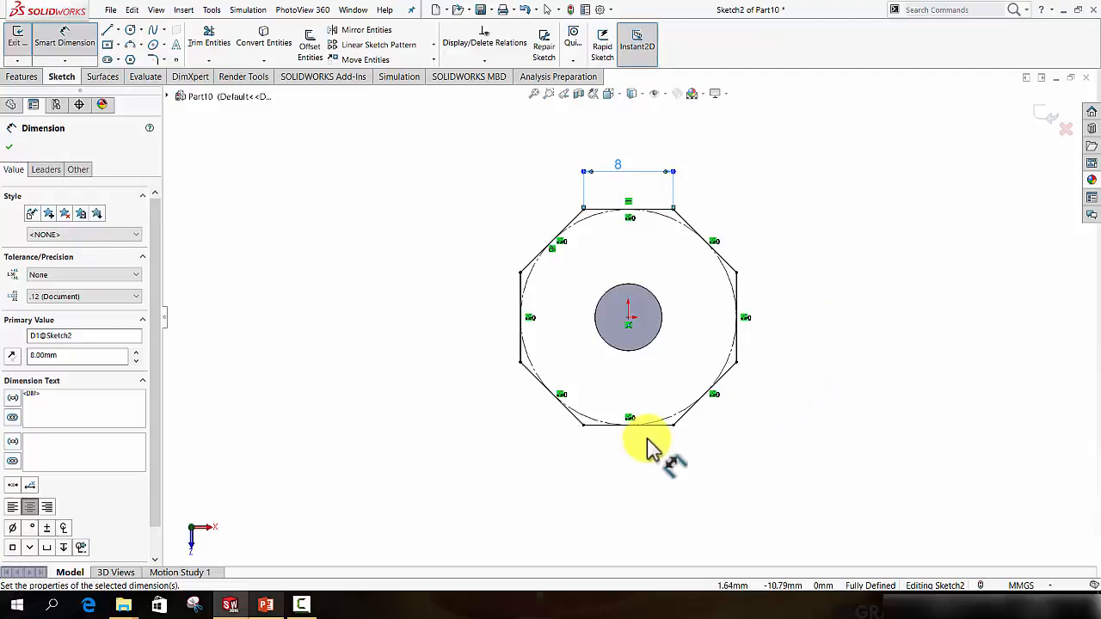
# Step: Extrude the octagon sketch as a blind boss 20 mm deep, merged with the cylinder
pyautogui.click(24, 77)
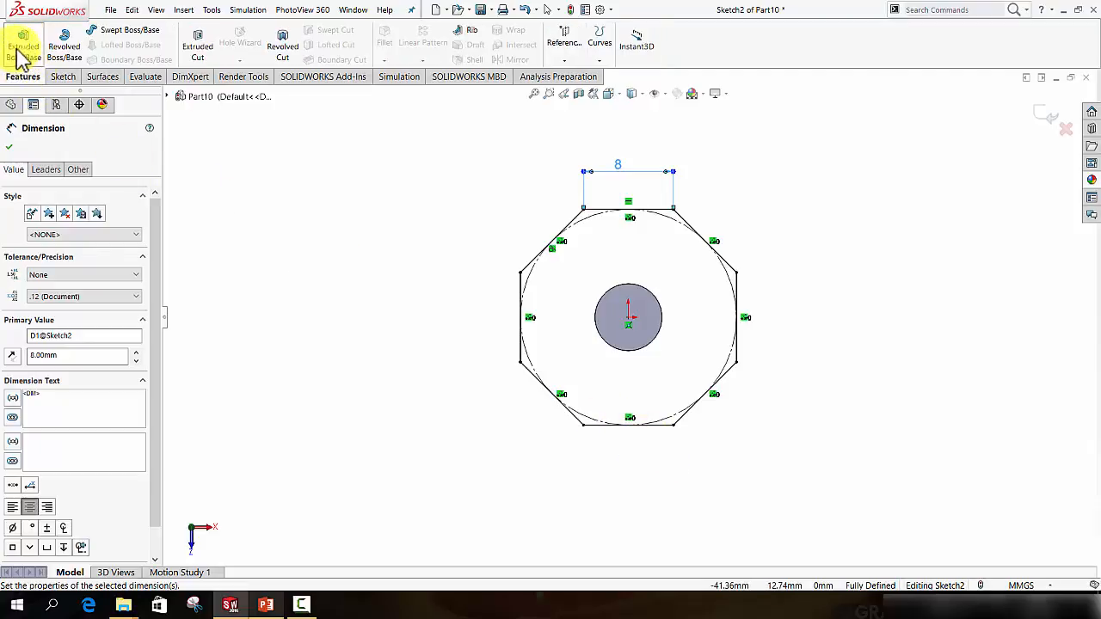
pyautogui.click(24, 56)
pyautogui.moveTo(336, 248); pyautogui.dragTo(577, 243, button='middle')
pyautogui.scroll(-5, 654, 267)
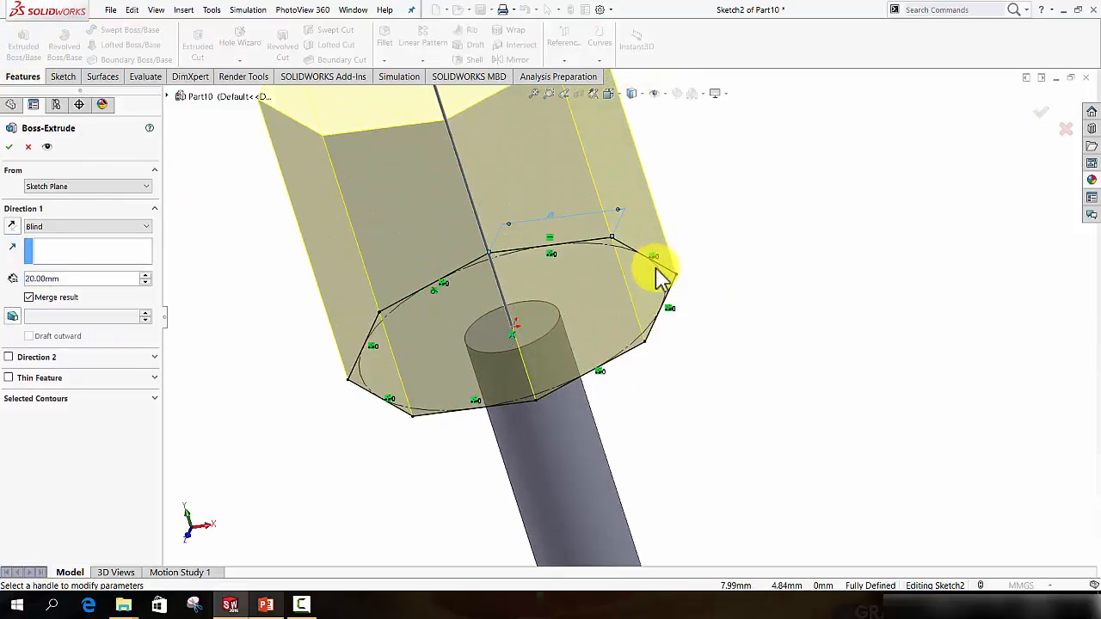
pyautogui.press('Return')
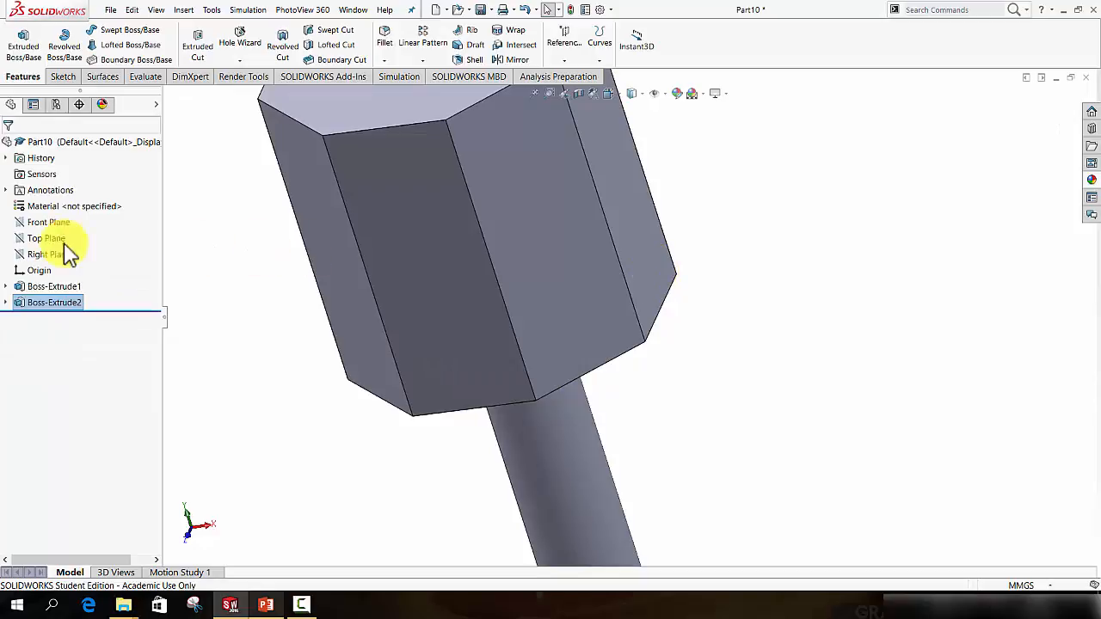
pyautogui.scroll(5, 501, 334)
pyautogui.scroll(-5, 550, 301)
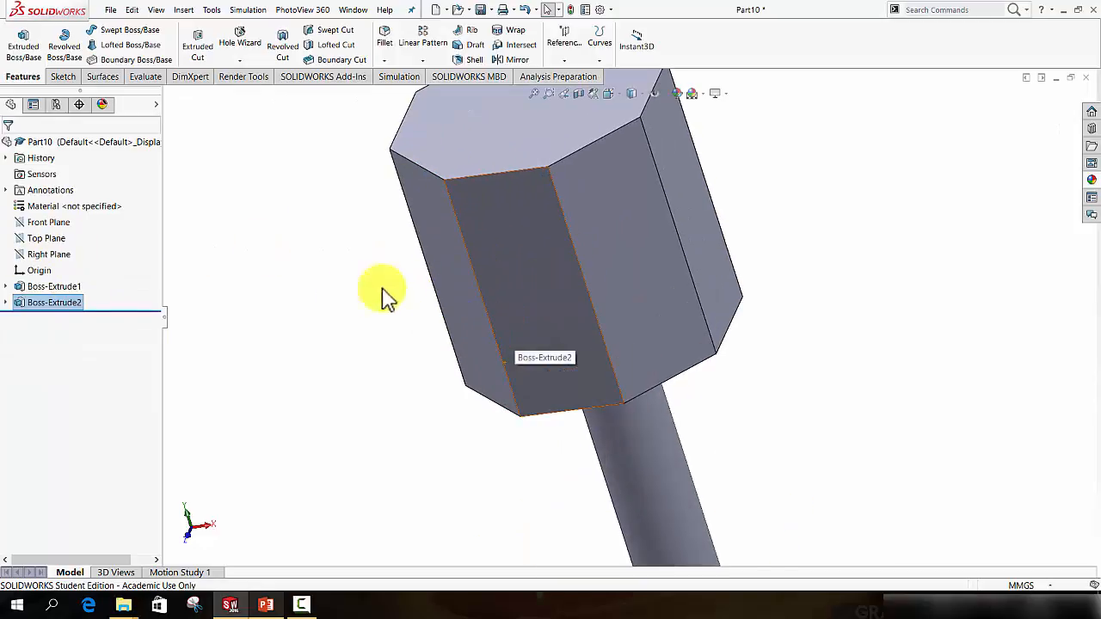
# Step: Edit the octagonal extrusion and set its depth to 1 mm
pyautogui.rightClick(57, 306)
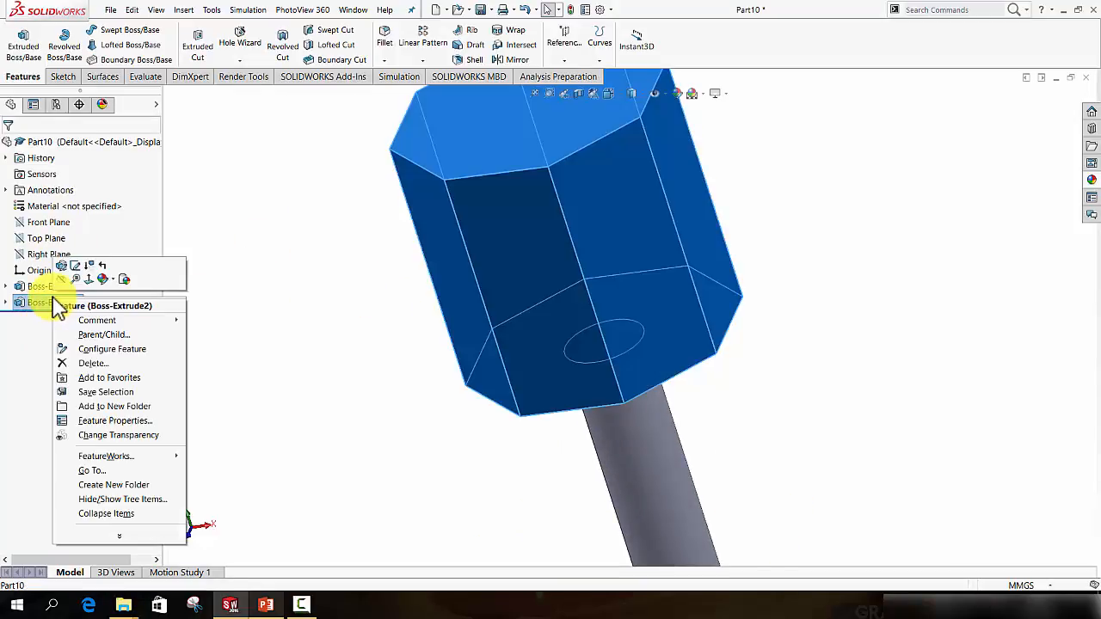
pyautogui.click(65, 268)
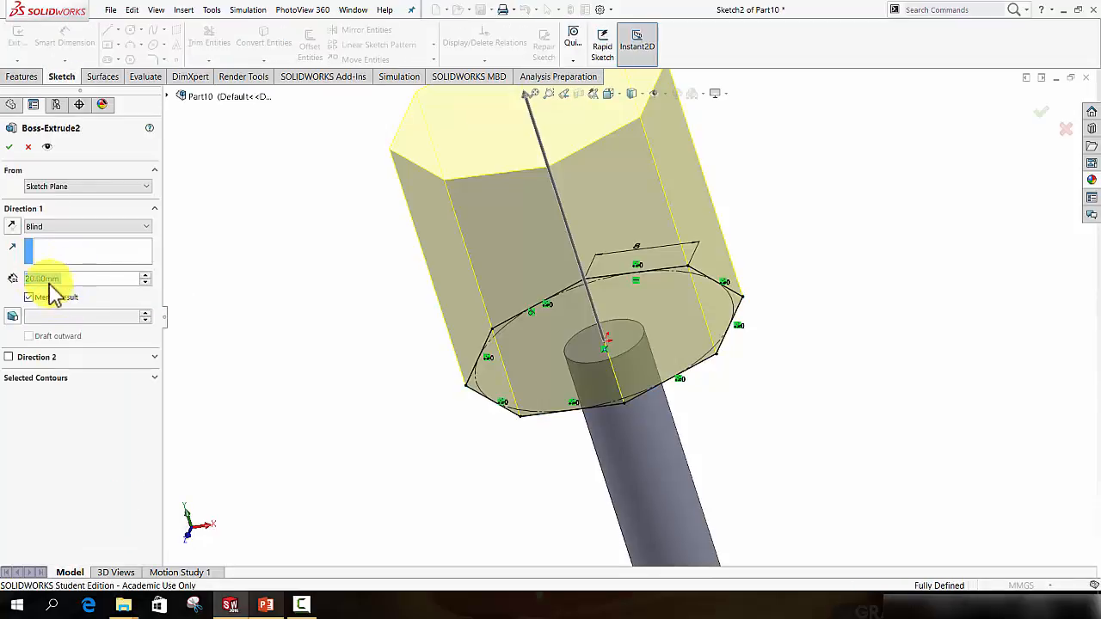
pyautogui.write('1')
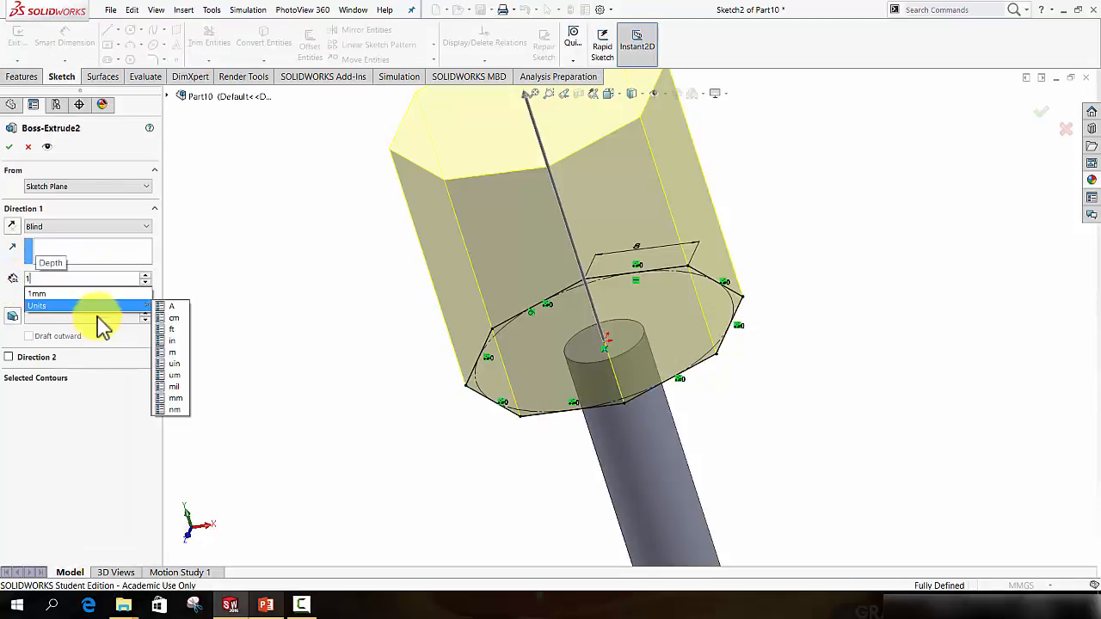
pyautogui.press('Return')
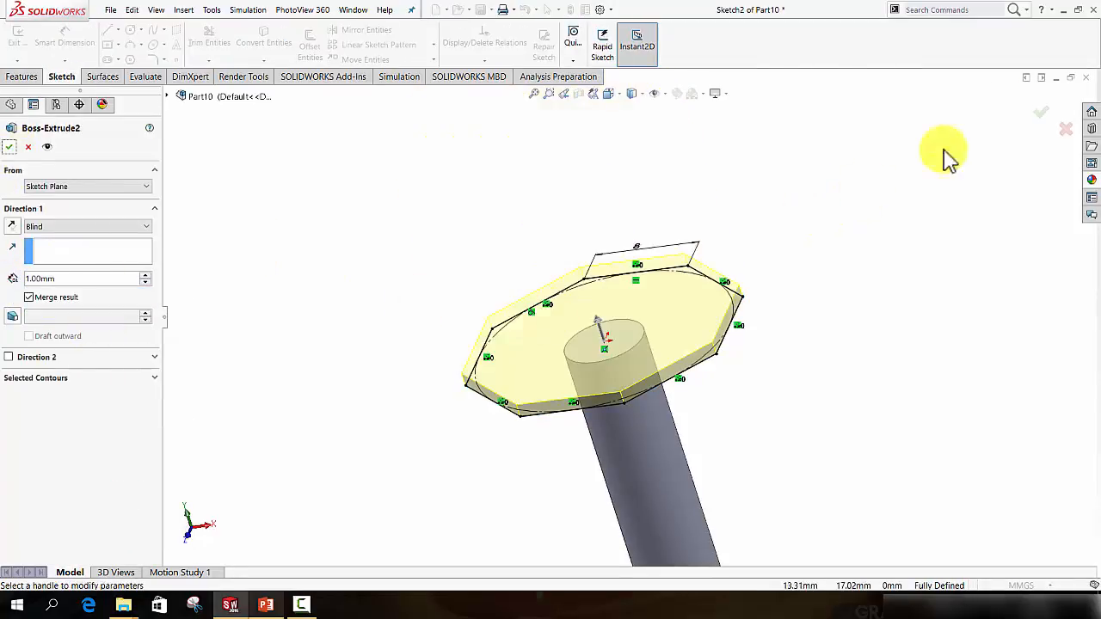
pyautogui.click(1039, 113)
pyautogui.scroll(-3, 719, 378)
pyautogui.moveTo(719, 377); pyautogui.dragTo(680, 435, button='middle')
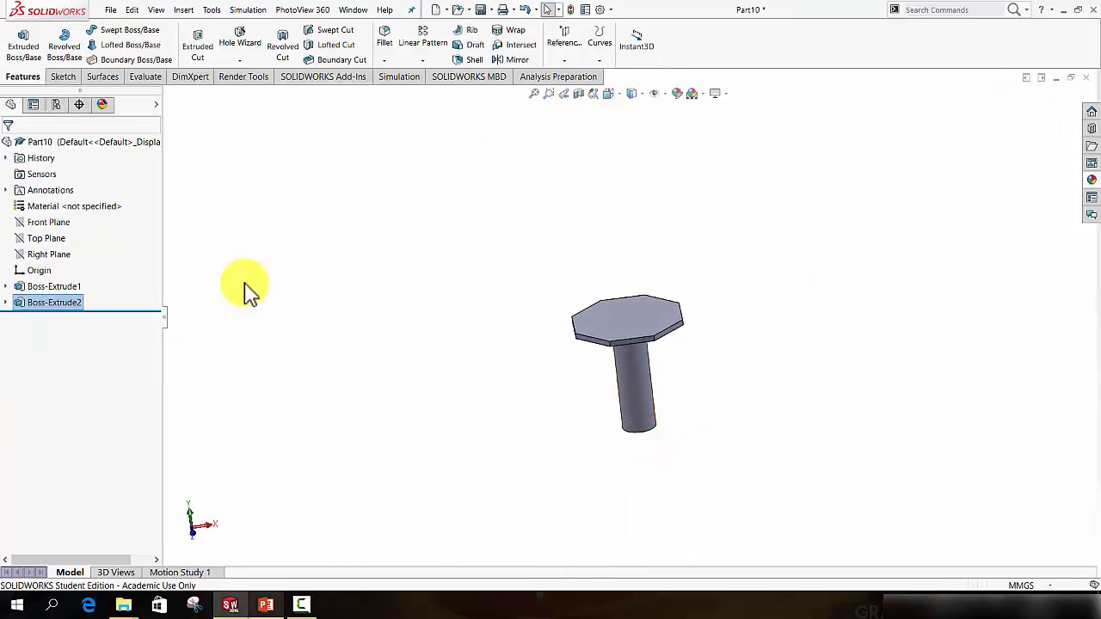
# Step: On the Front Plane, sketch a horizontal line about 0.87 mm long outward from the plate's upper corner, continued by an upward-sloping line about 18.4 mm long
pyautogui.click(39, 221)
pyautogui.moveTo(499, 323); pyautogui.dragTo(686, 369, button='middle')
pyautogui.scroll(-3, 679, 372)
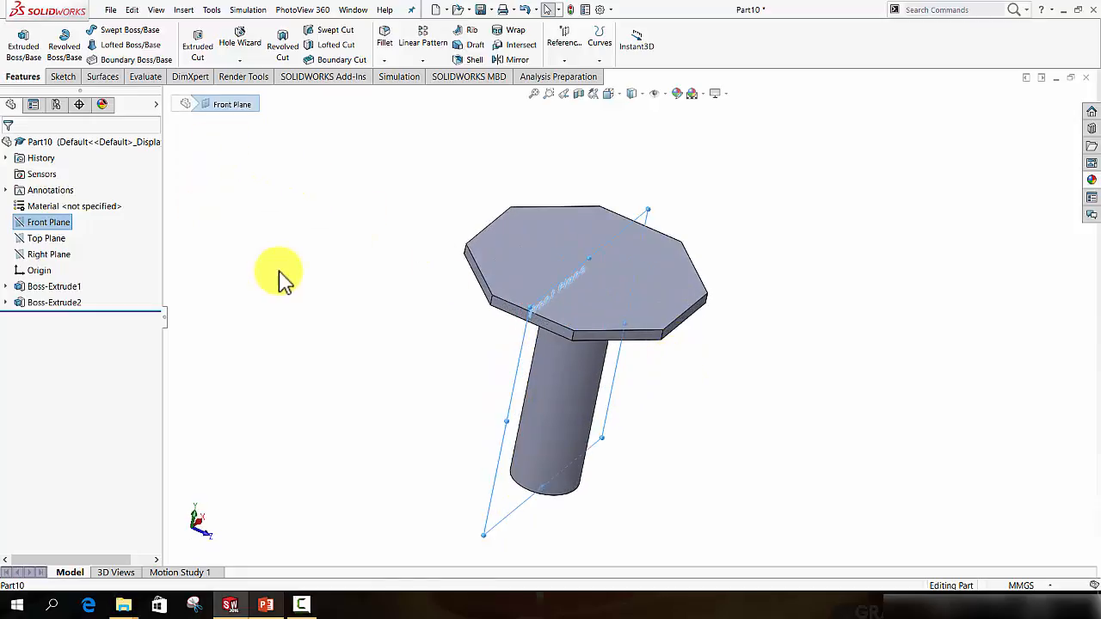
pyautogui.press('space')
pyautogui.click(354, 352)
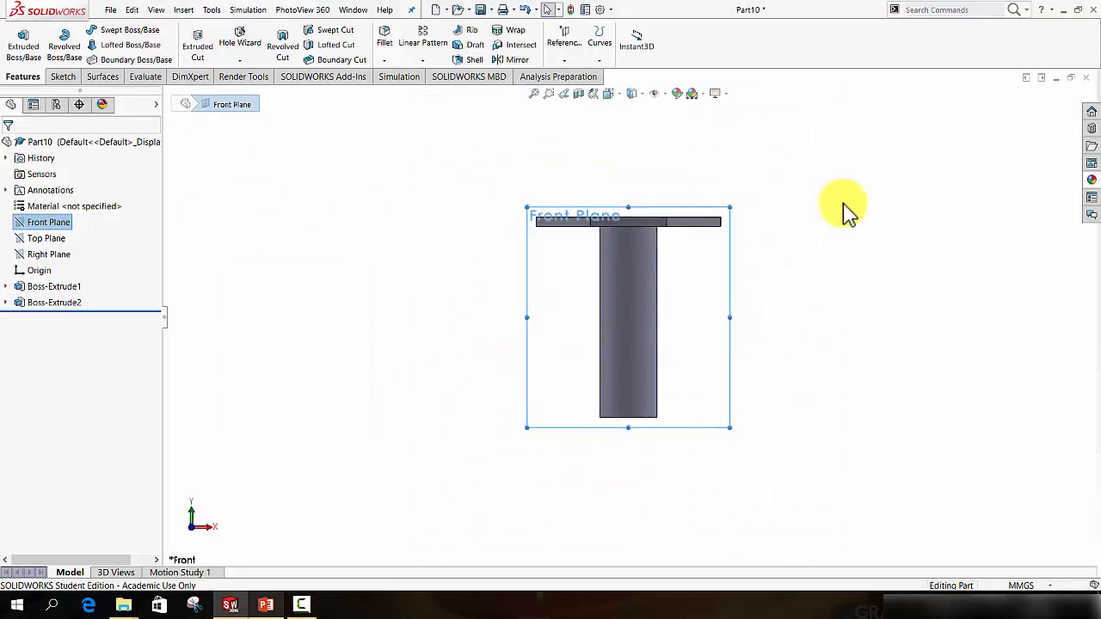
pyautogui.scroll(-5, 843, 214)
pyautogui.click(67, 78)
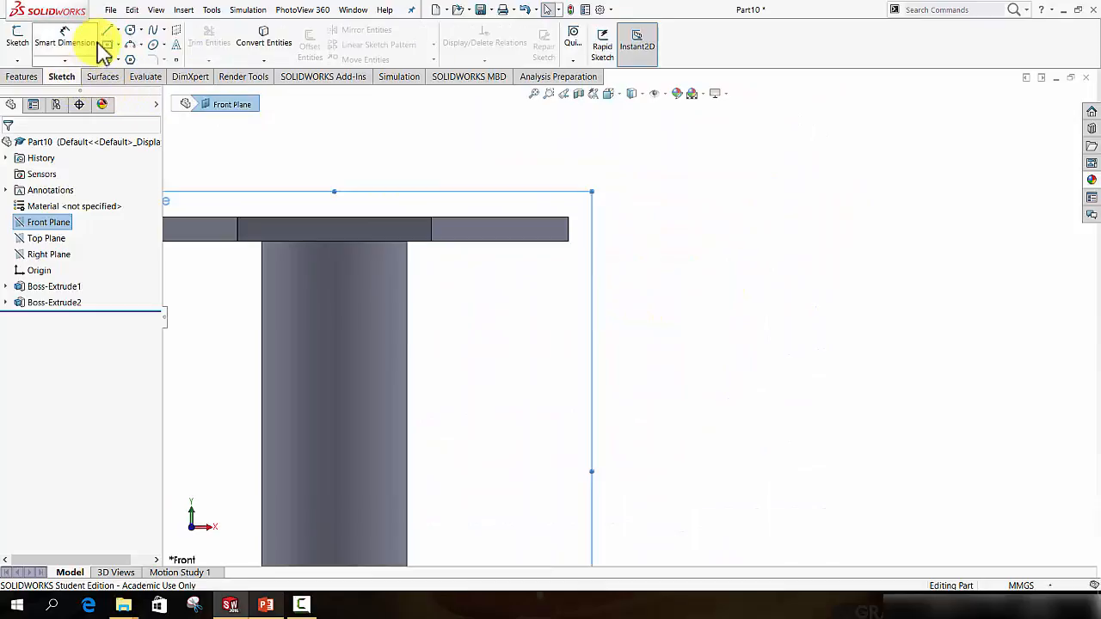
pyautogui.click(110, 34)
pyautogui.scroll(-3, 602, 215)
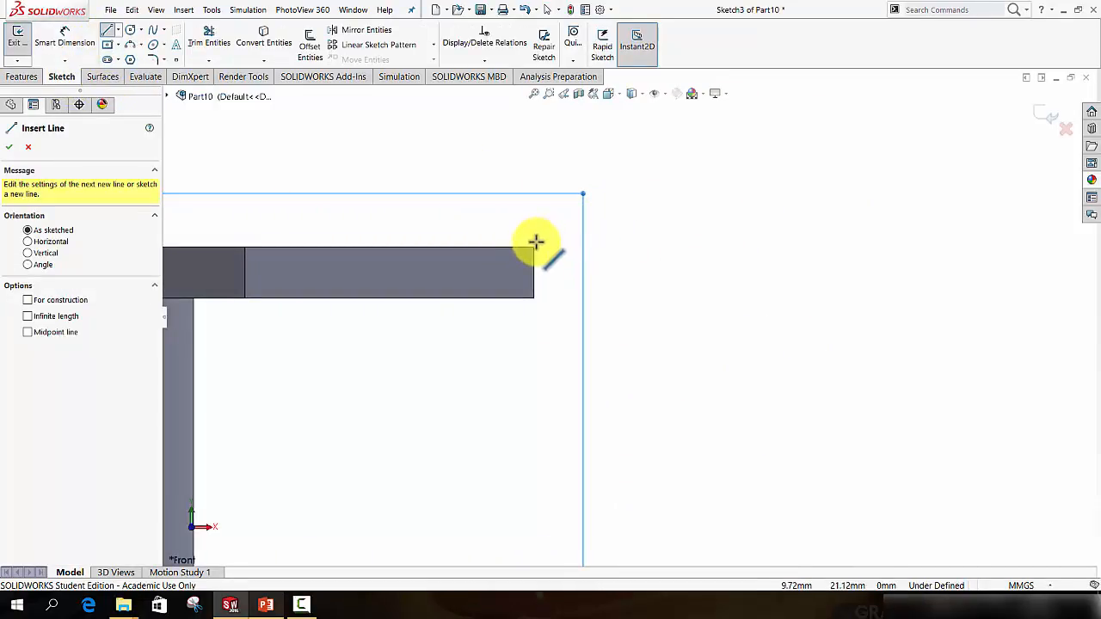
pyautogui.click(535, 246)
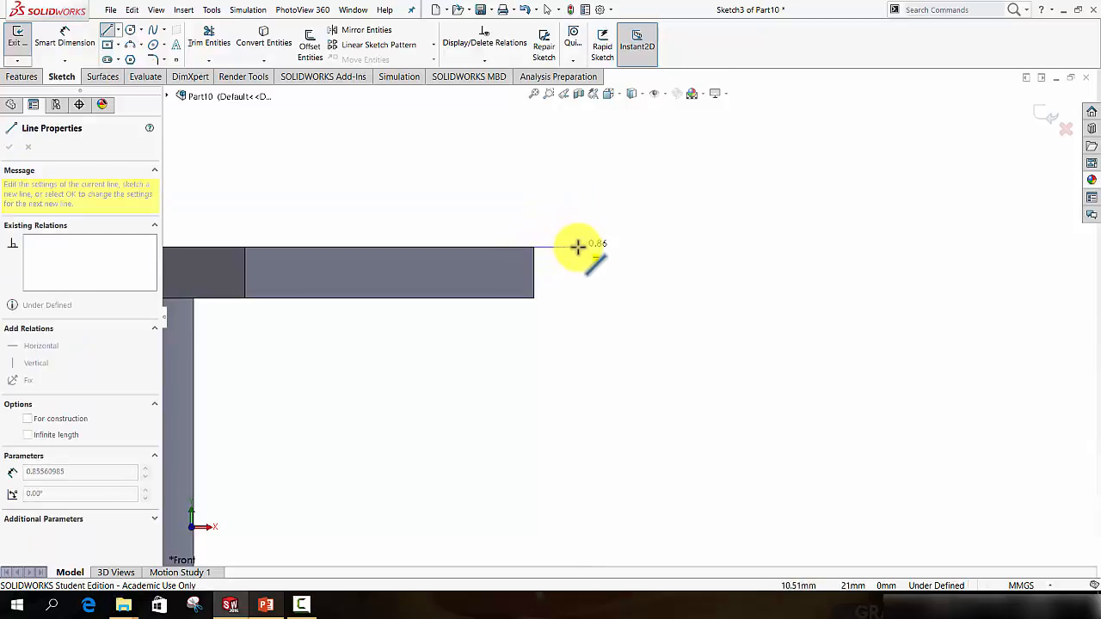
pyautogui.scroll(3, 576, 246)
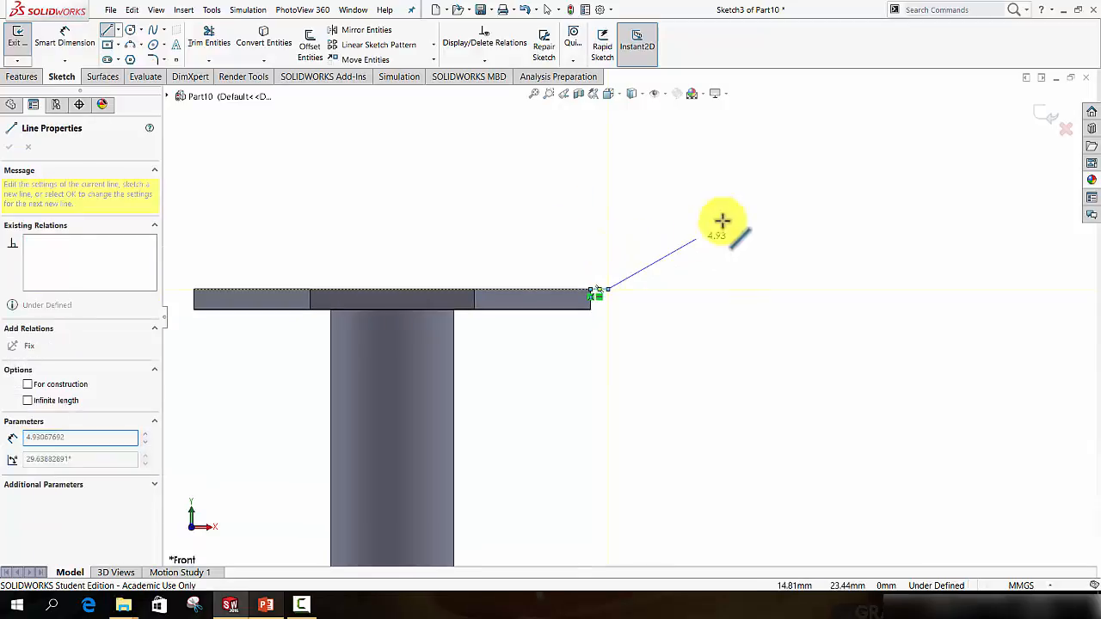
pyautogui.click(957, 143)
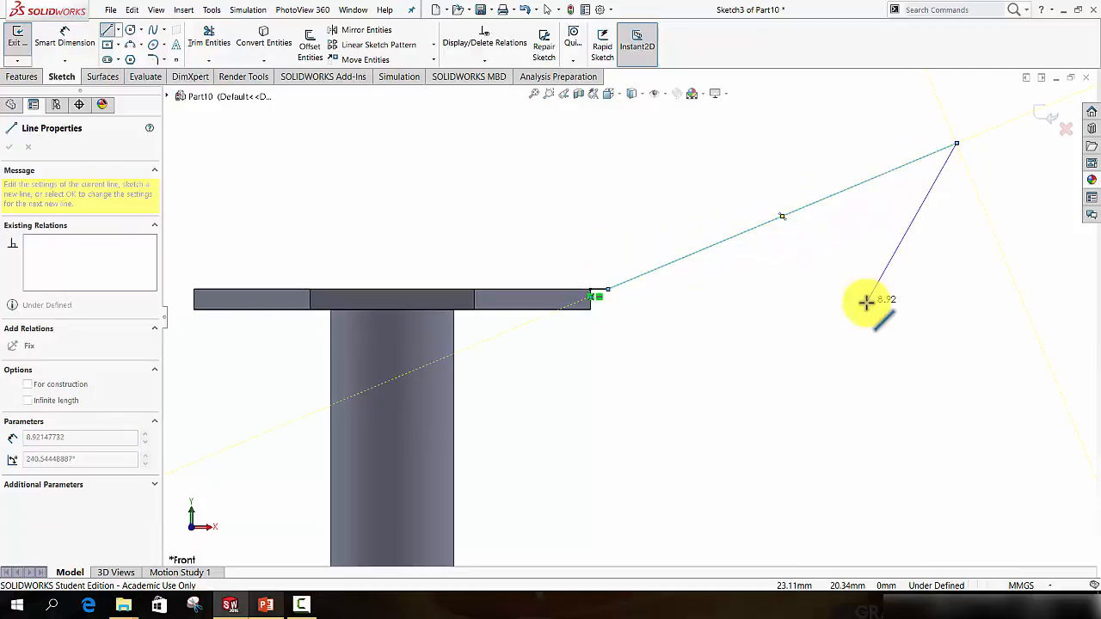
pyautogui.press('Escape')
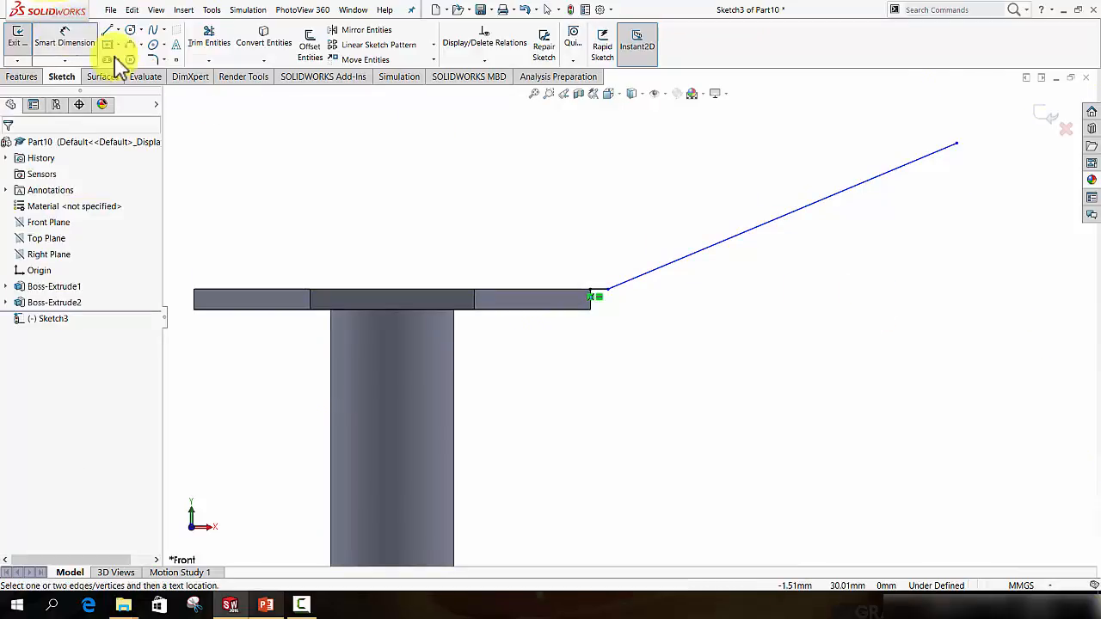
# Step: Dimension the short horizontal line beside the plate to 1 mm
pyautogui.click(65, 39)
pyautogui.scroll(-2, 608, 316)
pyautogui.scroll(-3, 608, 317)
pyautogui.click(523, 265)
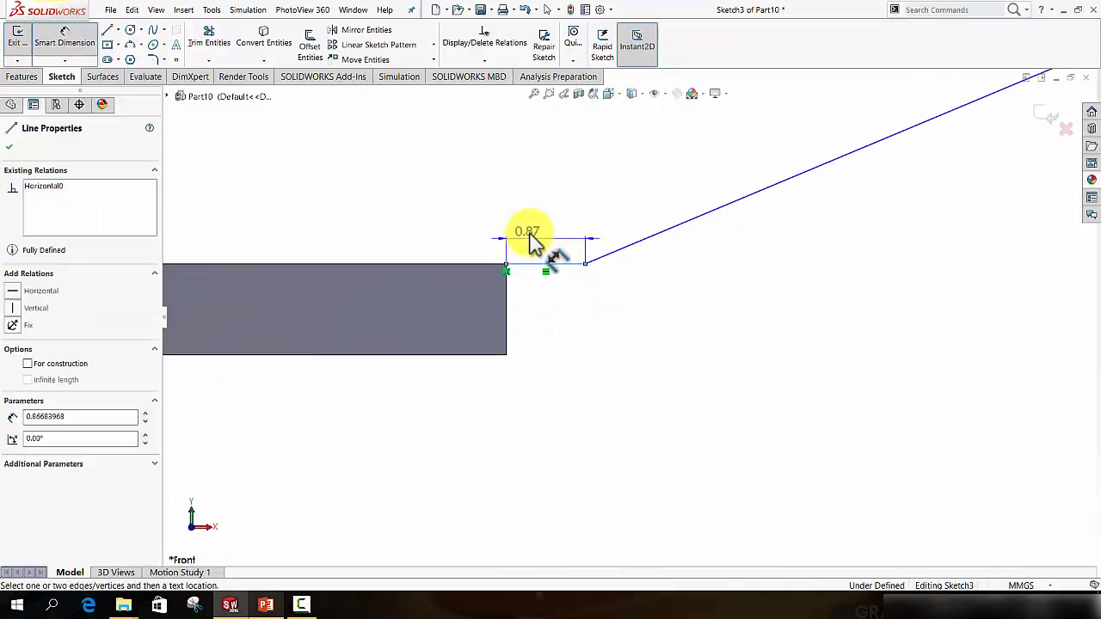
pyautogui.click(534, 231)
pyautogui.write('1')
pyautogui.press('Return')
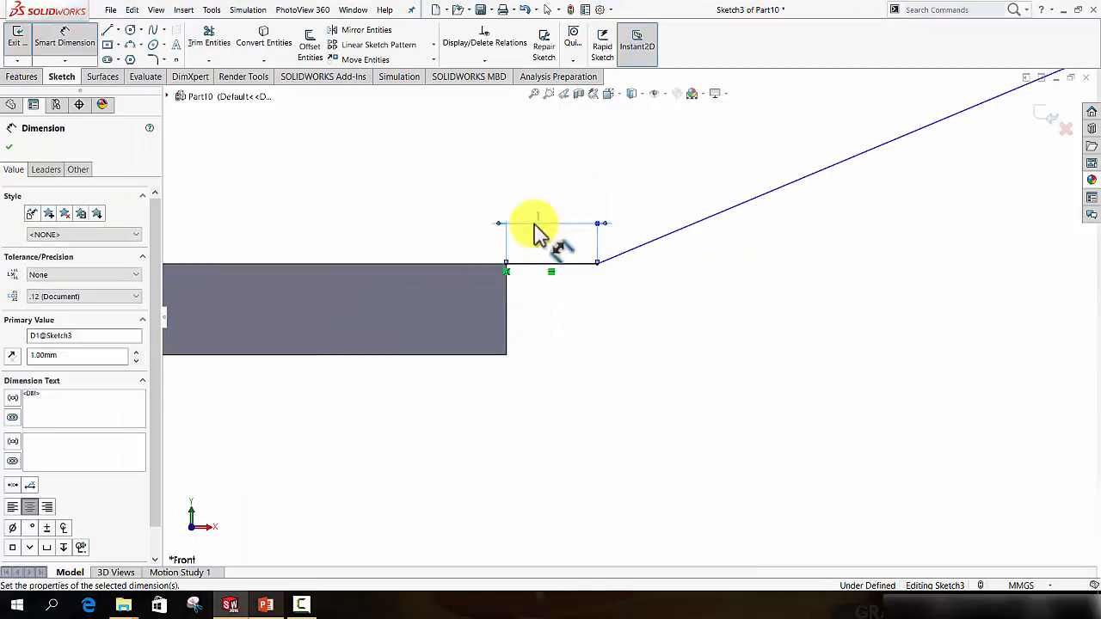
# Step: Dimension the angle between the short horizontal line and the sloping line to 165 degrees
pyautogui.click(586, 273)
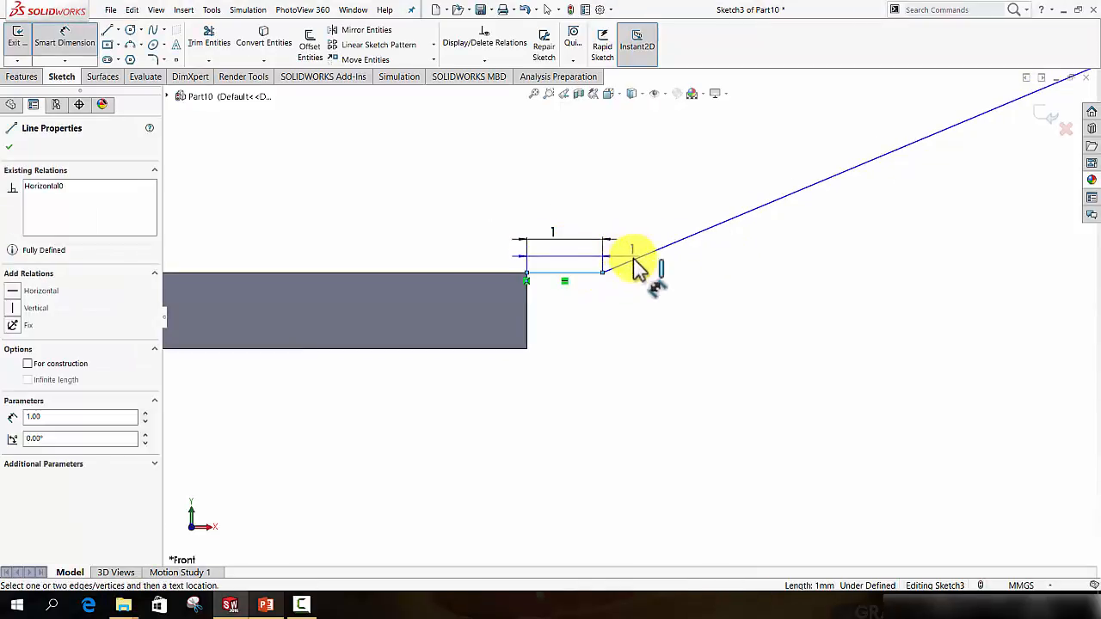
pyautogui.click(634, 258)
pyautogui.click(529, 176)
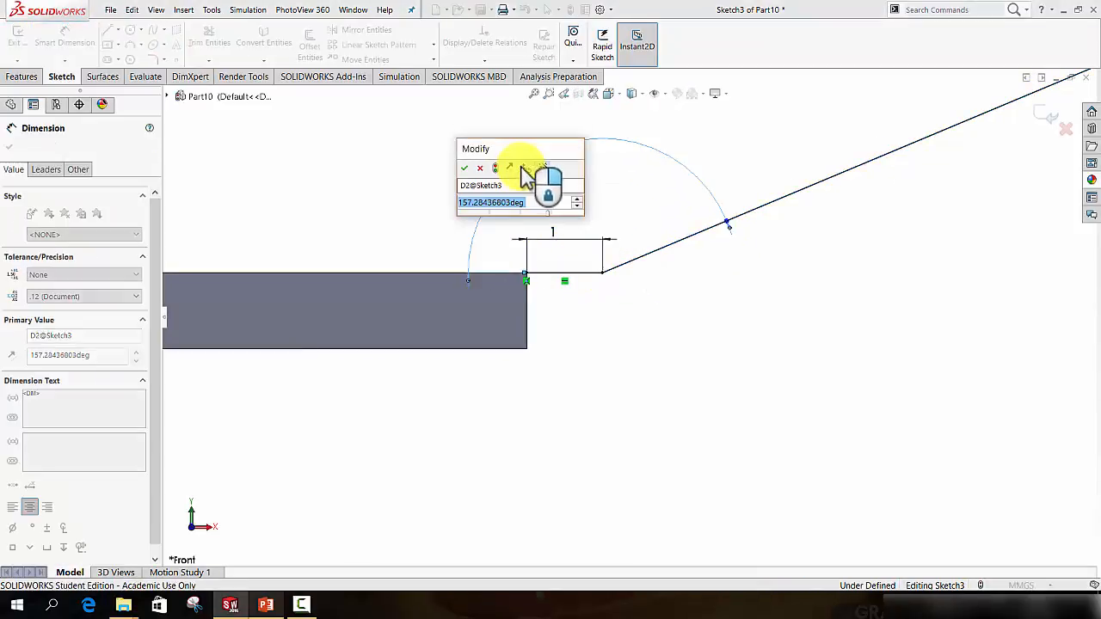
pyautogui.write('1')
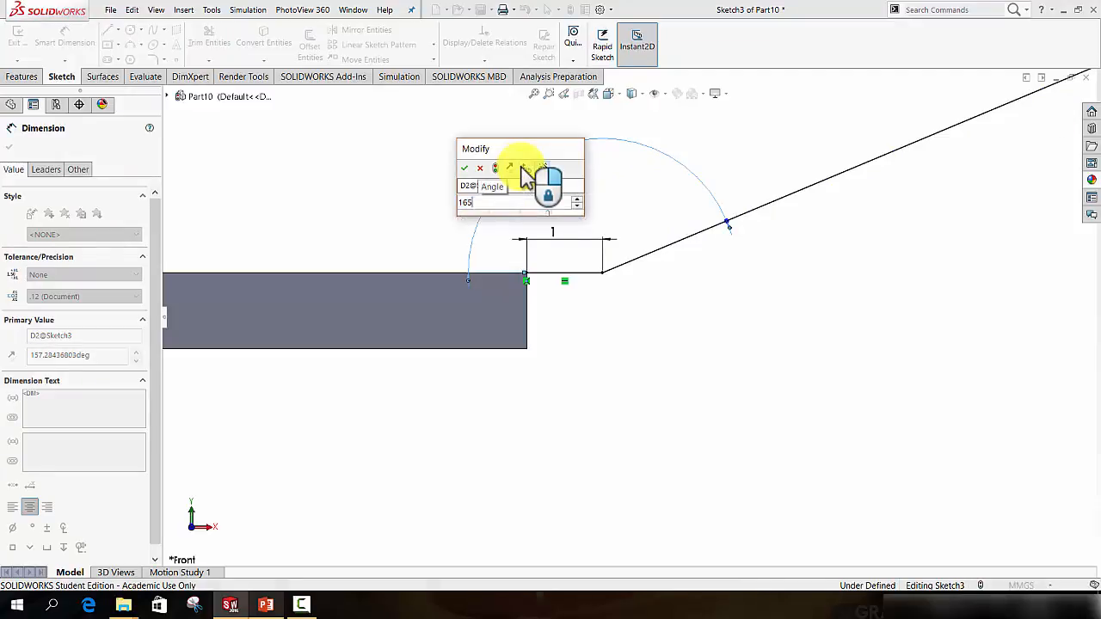
pyautogui.write('65')
pyautogui.press('Return')
# Step: Dimension the sloping line's horizontal extent to 30 mm and exit the sketch
pyautogui.scroll(5, 632, 216)
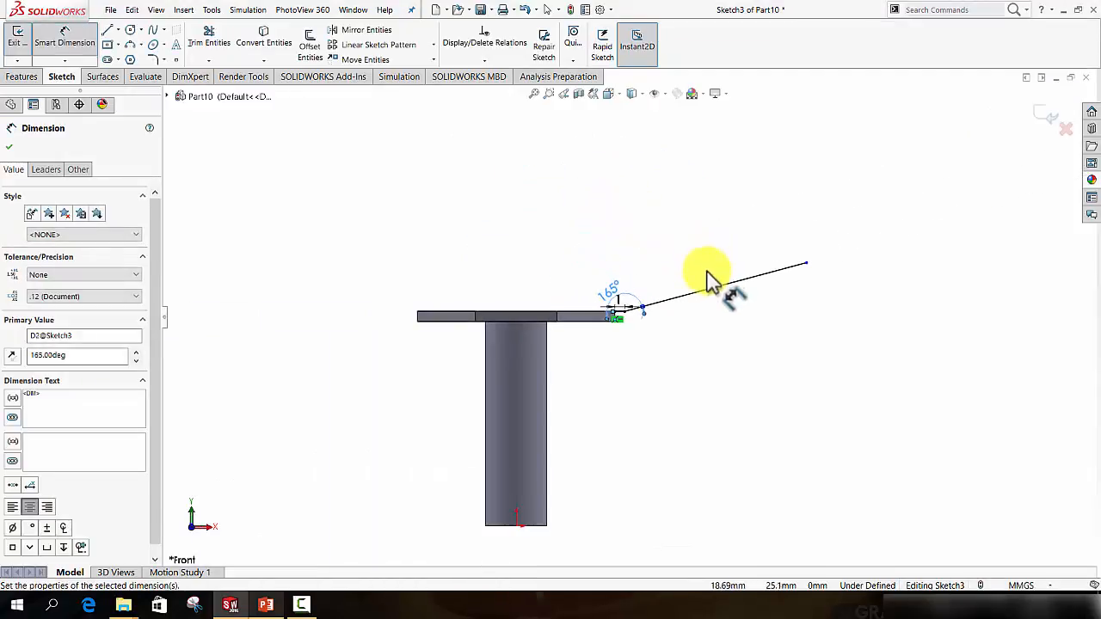
pyautogui.scroll(-2, 703, 293)
pyautogui.click(706, 295)
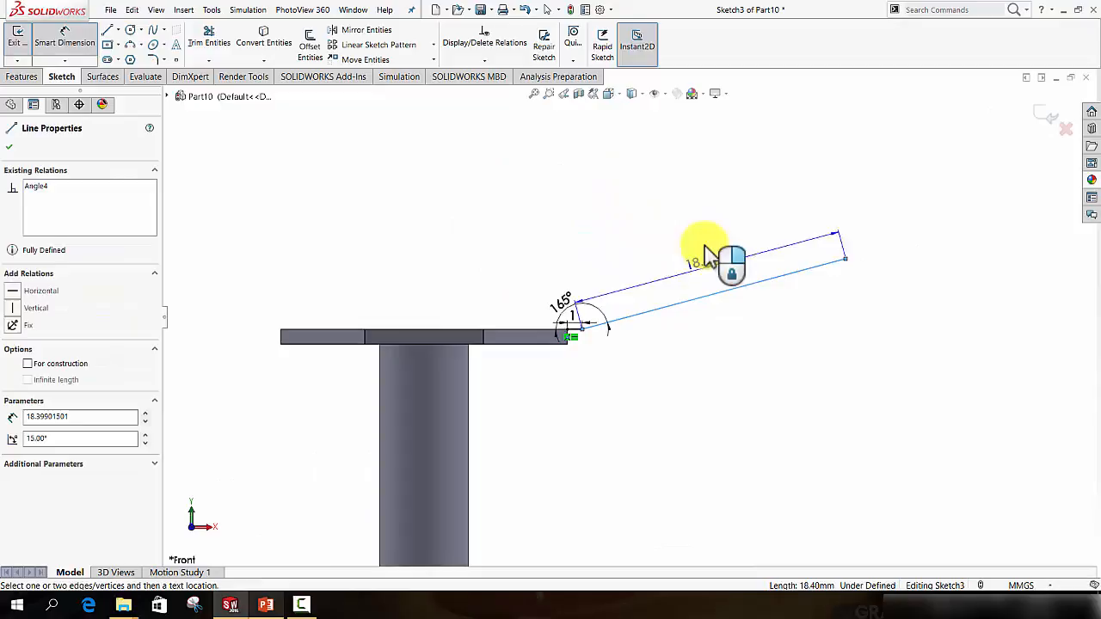
pyautogui.click(711, 190)
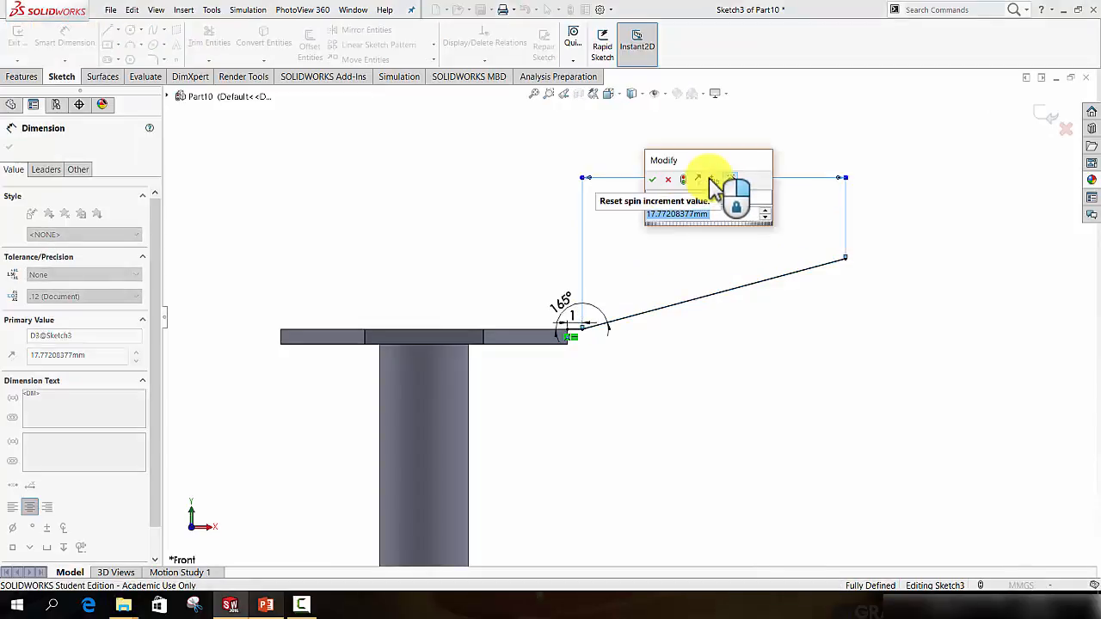
pyautogui.write('30')
pyautogui.press('Return')
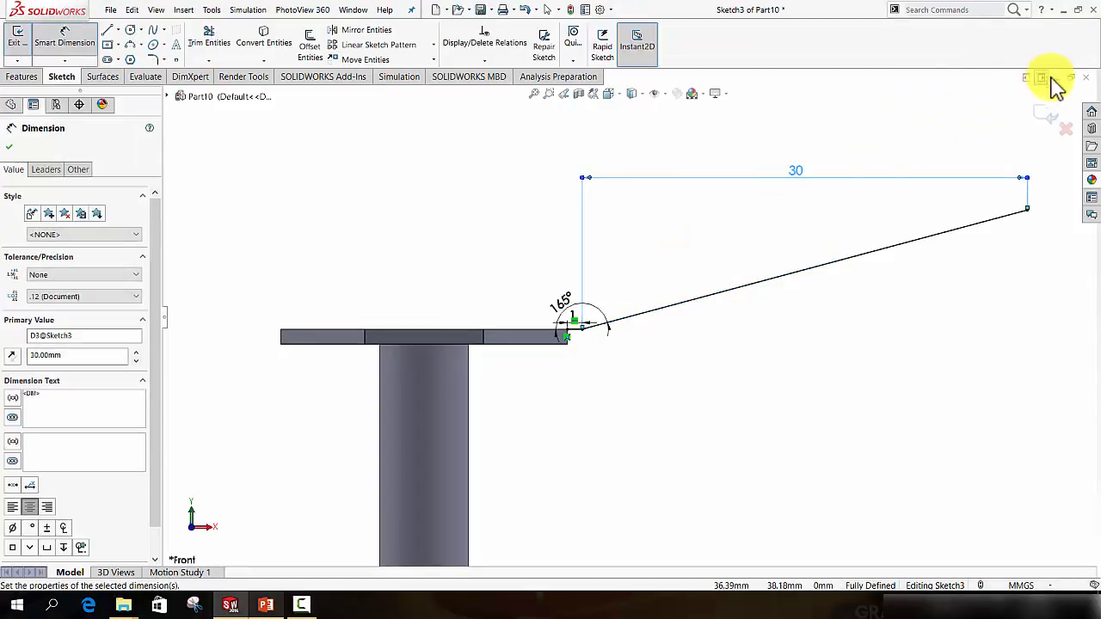
pyautogui.click(1046, 113)
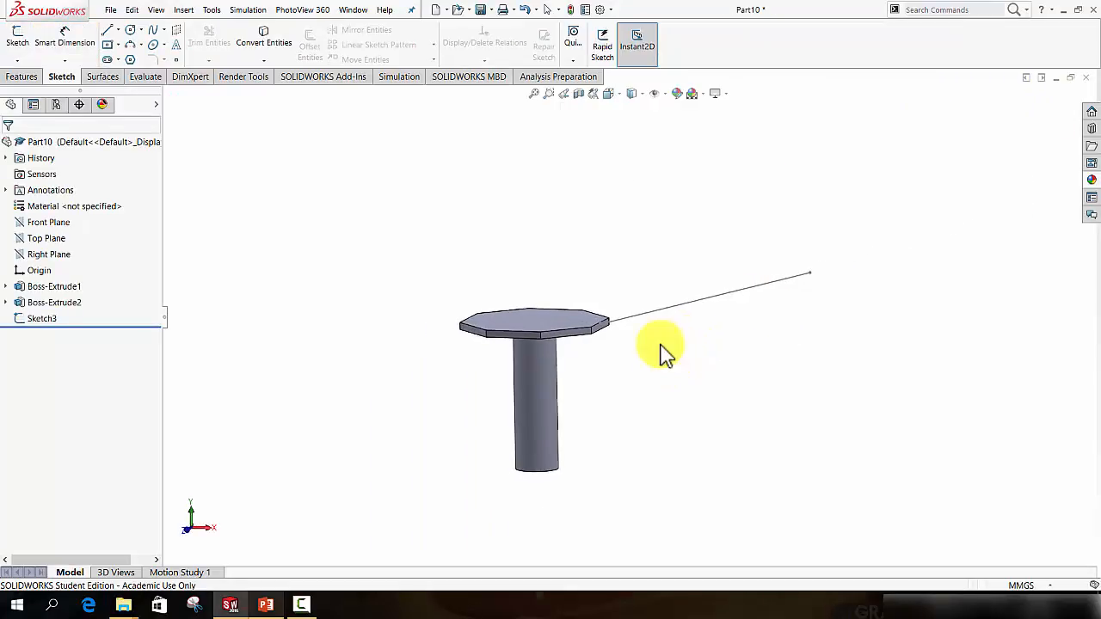
# Step: Start a thin-feature extrusion of the angled arm sketch beside the octagonal plate with a depth of 8 mm
pyautogui.scroll(-4, 660, 346)
pyautogui.moveTo(653, 345)
pyautogui.mouseDown(button='middle')
pyautogui.moveTo(654, 357)
pyautogui.moveTo(652, 330)
pyautogui.moveTo(581, 443)
pyautogui.moveTo(656, 359)
pyautogui.moveTo(688, 284)
pyautogui.moveTo(700, 352)
pyautogui.moveTo(671, 351)
pyautogui.moveTo(671, 376)
pyautogui.moveTo(622, 350)
pyautogui.mouseUp(button='middle')
pyautogui.scroll(-1, 733, 327)
pyautogui.scroll(3, 862, 315)
pyautogui.scroll(-2, 682, 352)
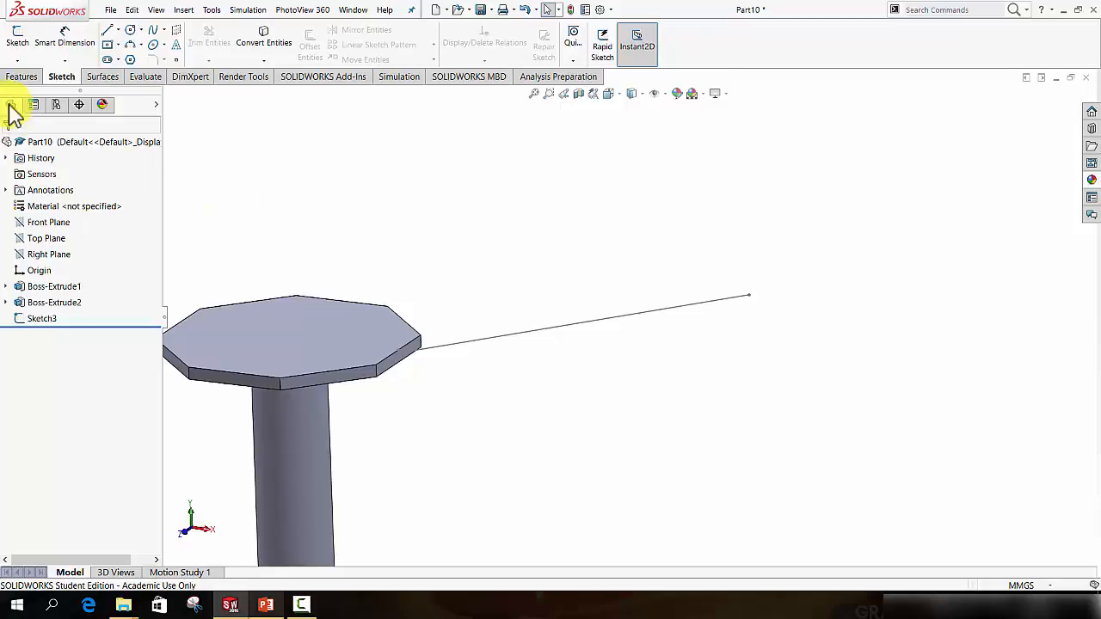
pyautogui.click(24, 78)
pyautogui.click(26, 50)
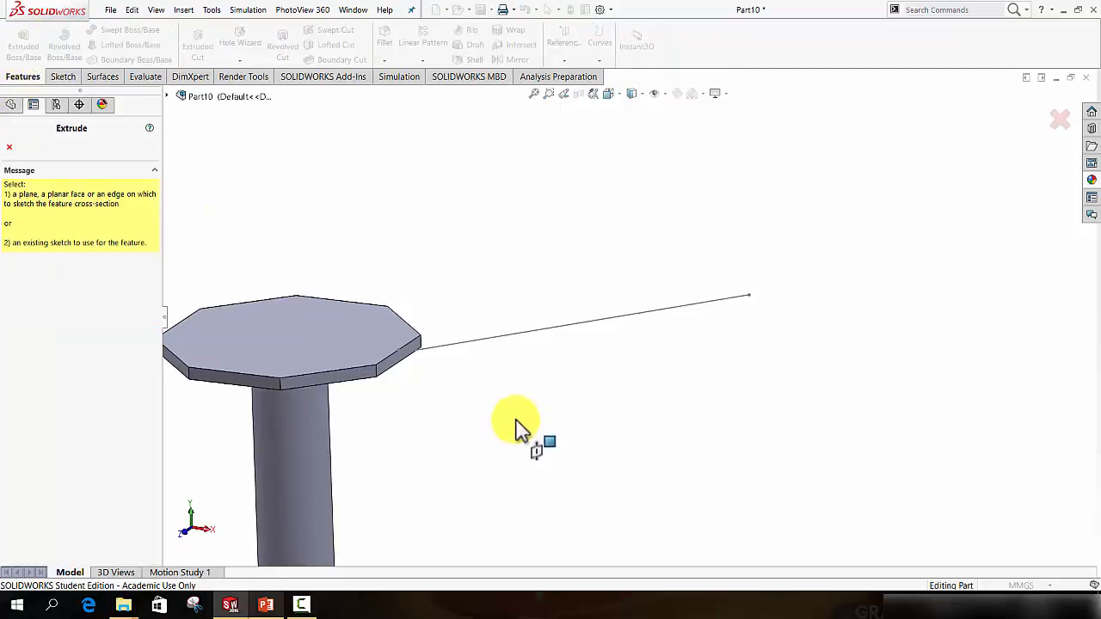
pyautogui.click(497, 338)
pyautogui.moveTo(506, 393)
pyautogui.mouseDown(button='middle')
pyautogui.moveTo(483, 378)
pyautogui.moveTo(441, 418)
pyautogui.moveTo(480, 397)
pyautogui.moveTo(485, 422)
pyautogui.moveTo(514, 378)
pyautogui.mouseUp(button='middle')
pyautogui.scroll(3, 502, 398)
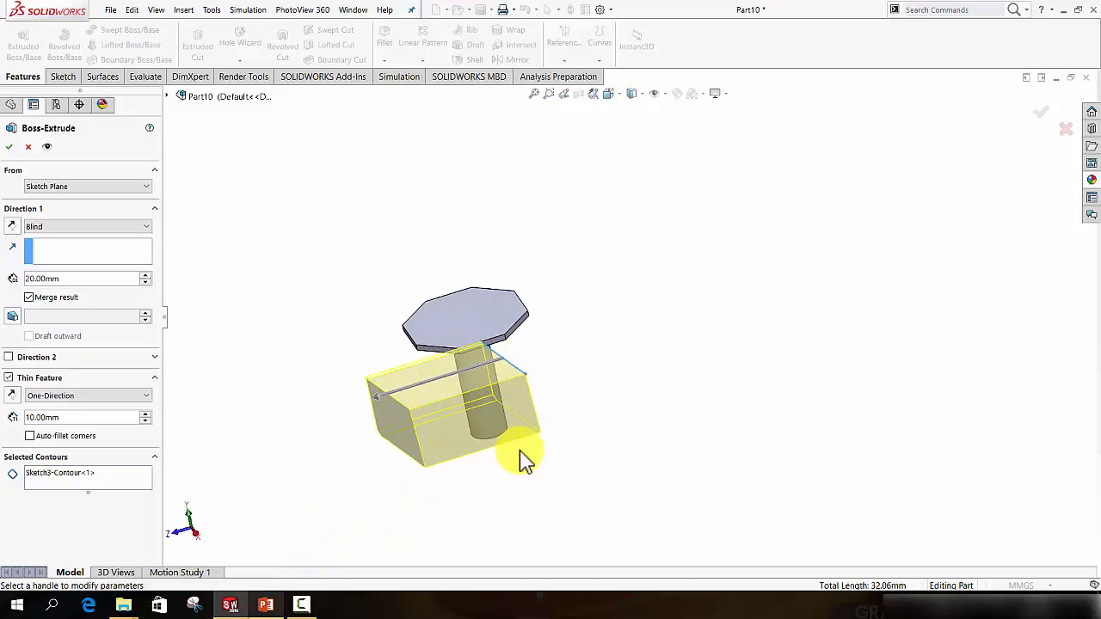
pyautogui.doubleClick(54, 280)
pyautogui.write('8')
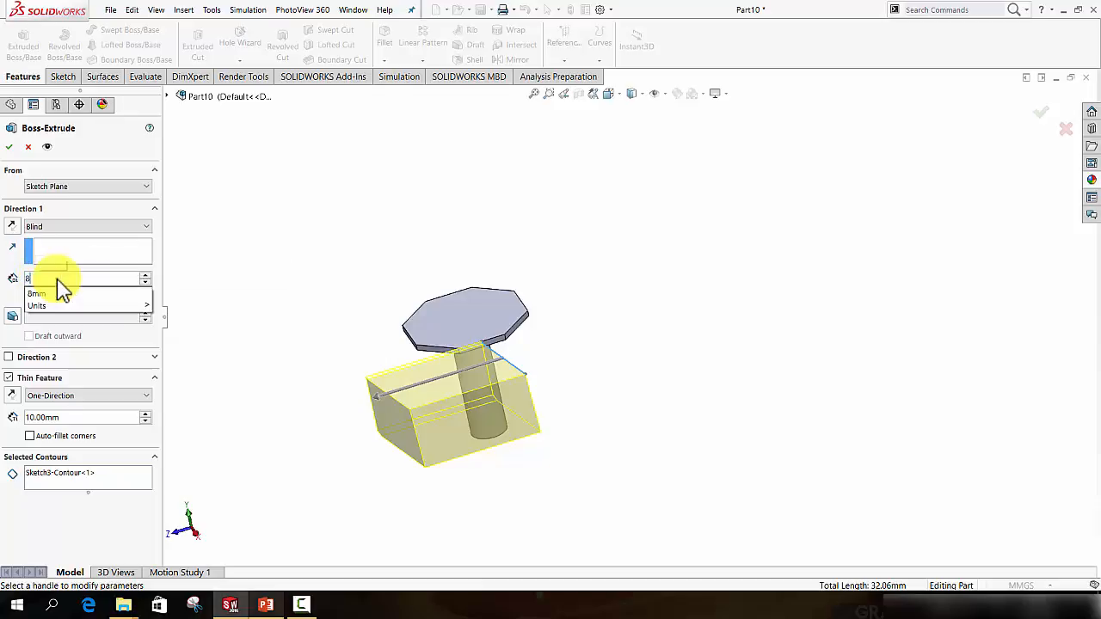
pyautogui.press('Return')
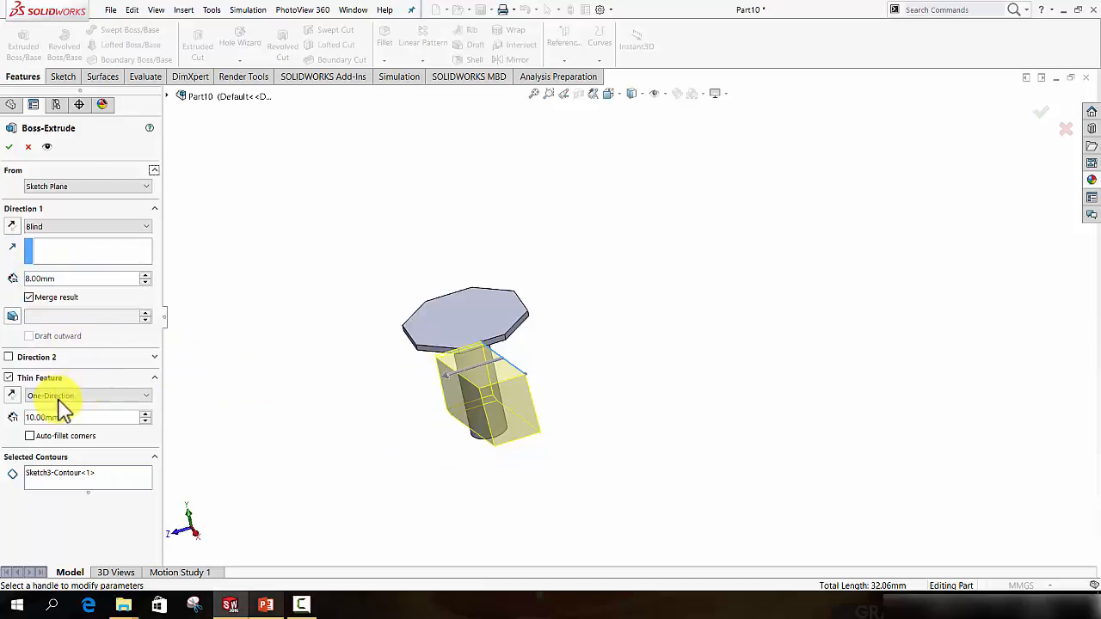
# Step: Set the arm's thin-feature thickness to 1 mm and its extrusion end condition to Mid Plane
pyautogui.moveTo(74, 416); pyautogui.dragTo(19, 422)
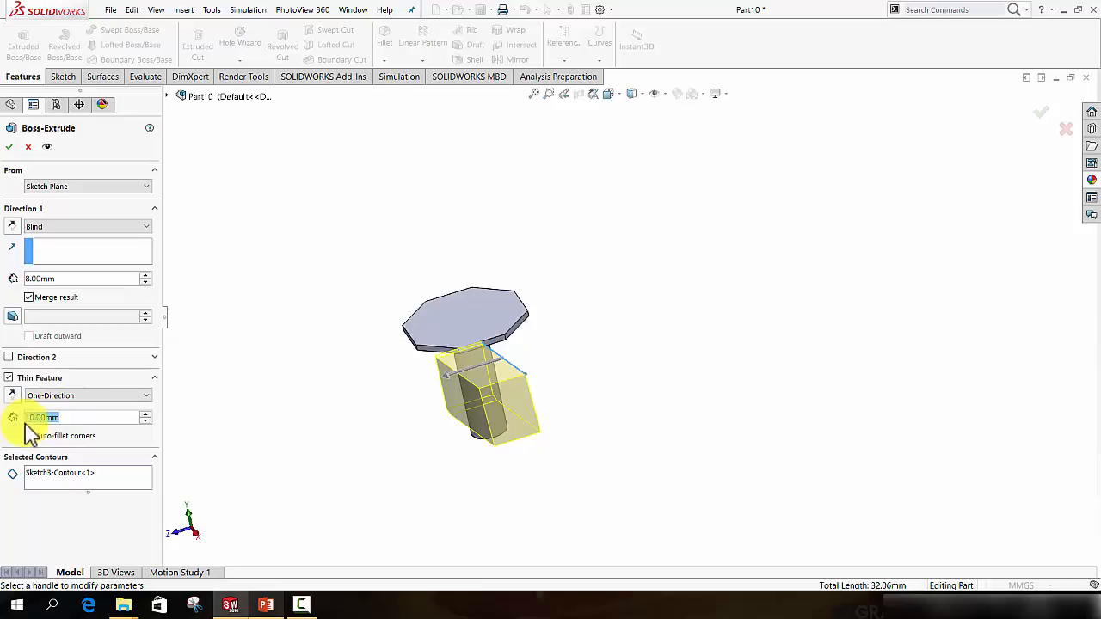
pyautogui.write('1')
pyautogui.press('Return')
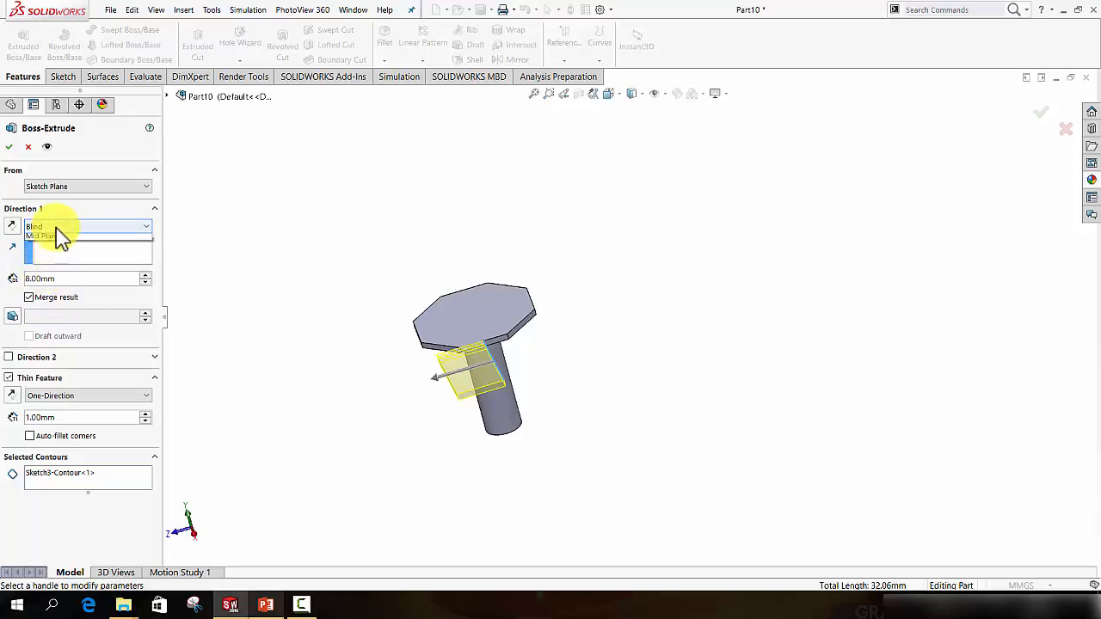
pyautogui.click(59, 311)
# Step: Turn off merging with the existing body and finish the arm's thin extrusion as a separate body
pyautogui.scroll(-4, 515, 402)
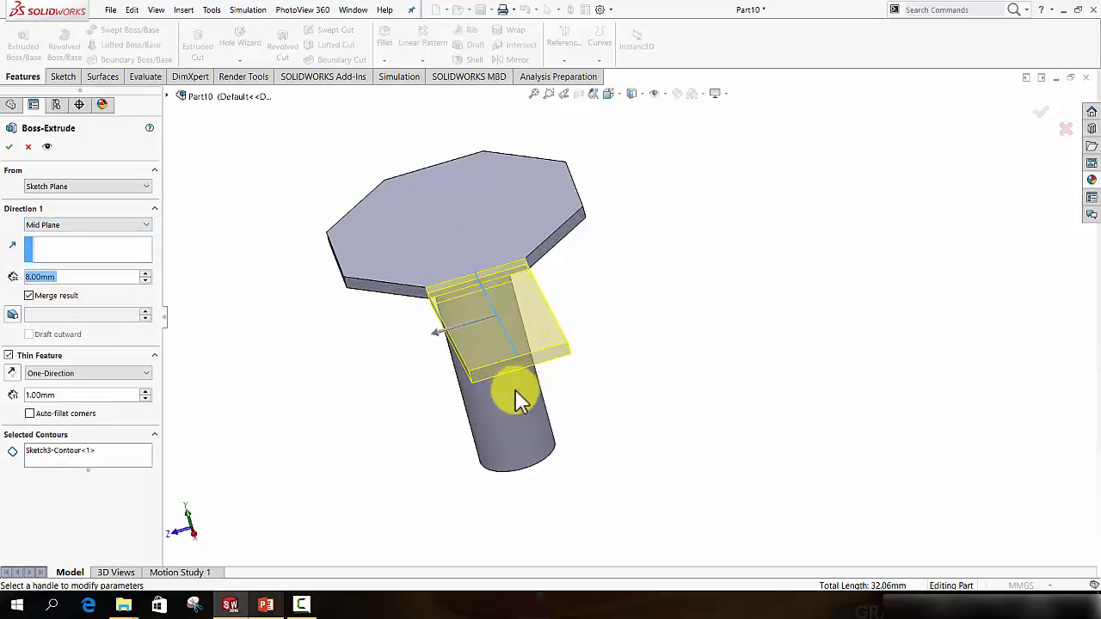
pyautogui.moveTo(516, 396); pyautogui.dragTo(582, 349, button='middle')
pyautogui.scroll(4, 713, 253)
pyautogui.scroll(-6, 721, 277)
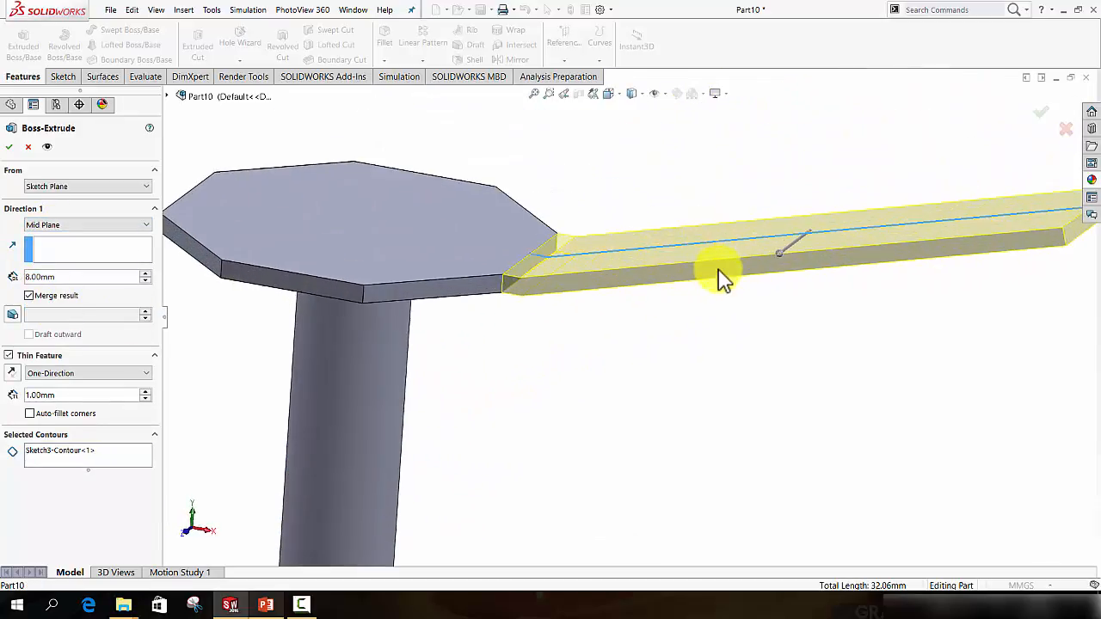
pyautogui.scroll(4, 787, 315)
pyautogui.scroll(-3, 738, 325)
pyautogui.moveTo(420, 289); pyautogui.dragTo(603, 288, button='middle')
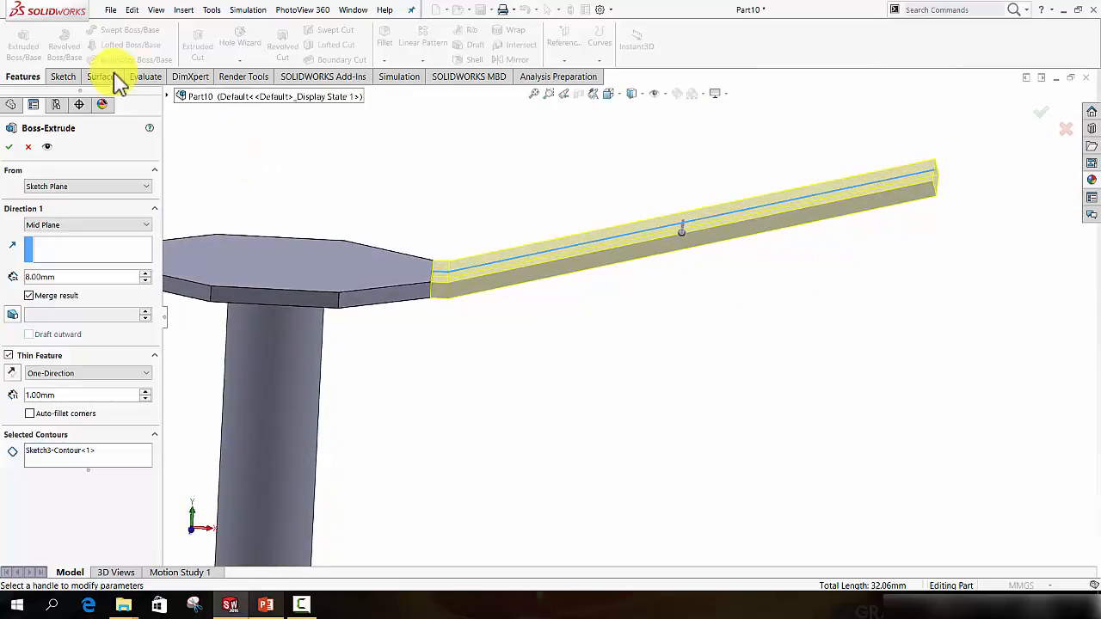
pyautogui.moveTo(659, 351); pyautogui.dragTo(600, 327, button='middle')
pyautogui.moveTo(444, 258); pyautogui.dragTo(425, 315, button='middle')
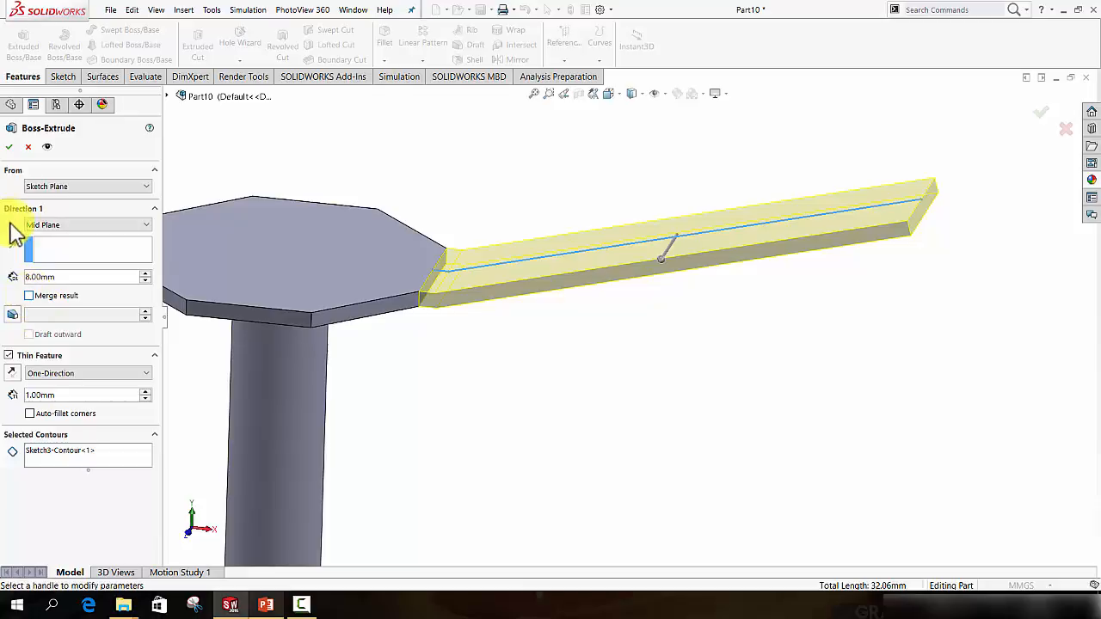
pyautogui.click(10, 148)
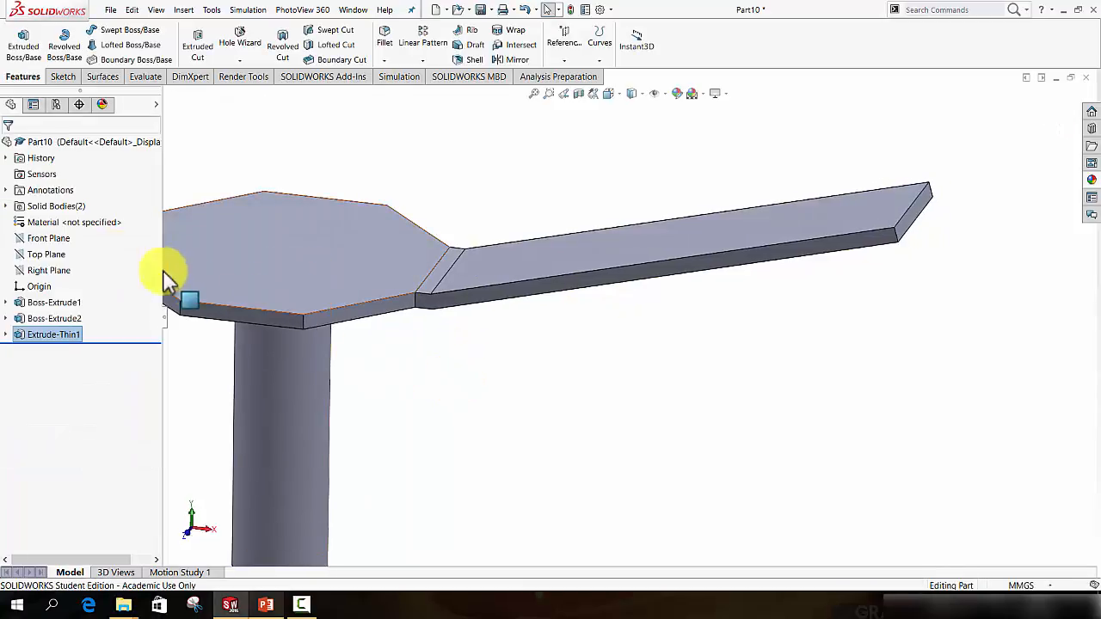
# Step: Expand the solid bodies list and check which geometry belongs to each body
pyautogui.doubleClick(19, 207)
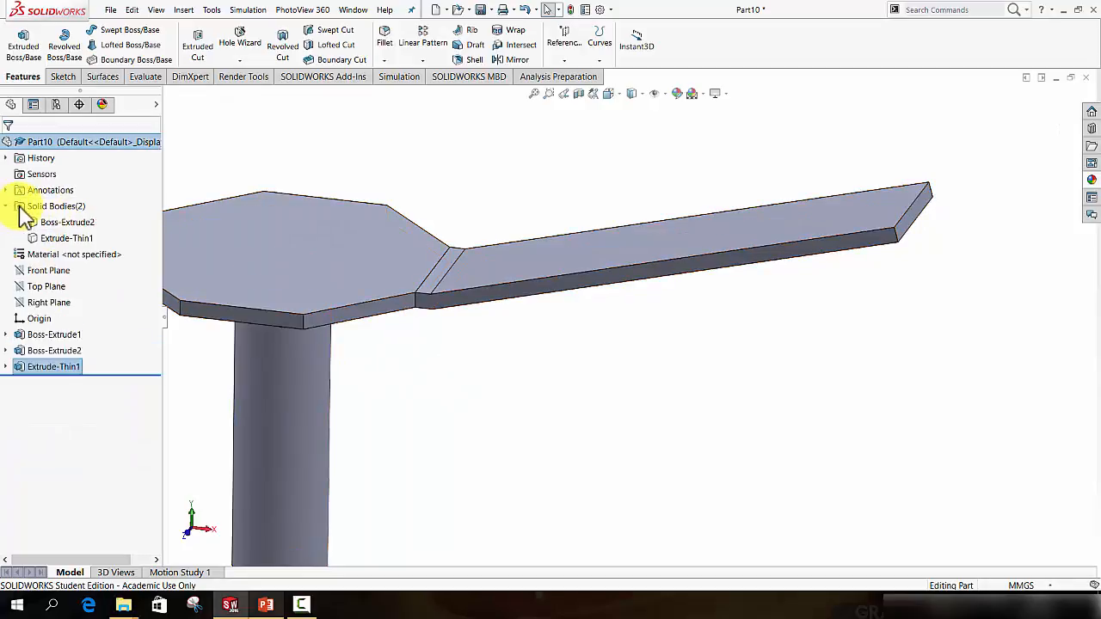
pyautogui.click(60, 222)
pyautogui.click(571, 469)
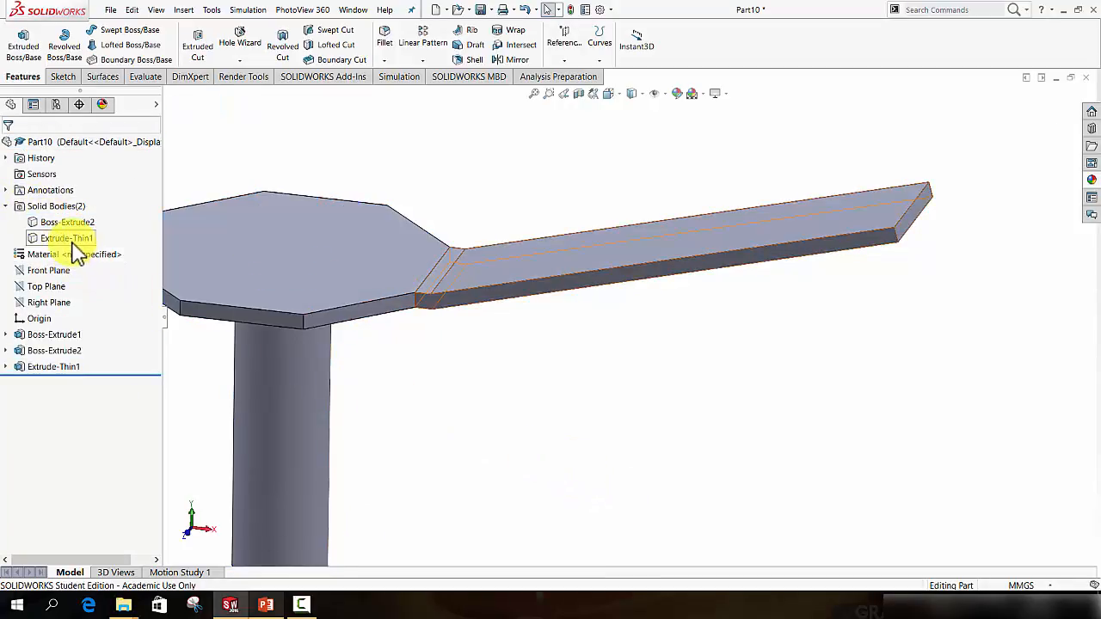
pyautogui.click(69, 240)
pyautogui.click(725, 389)
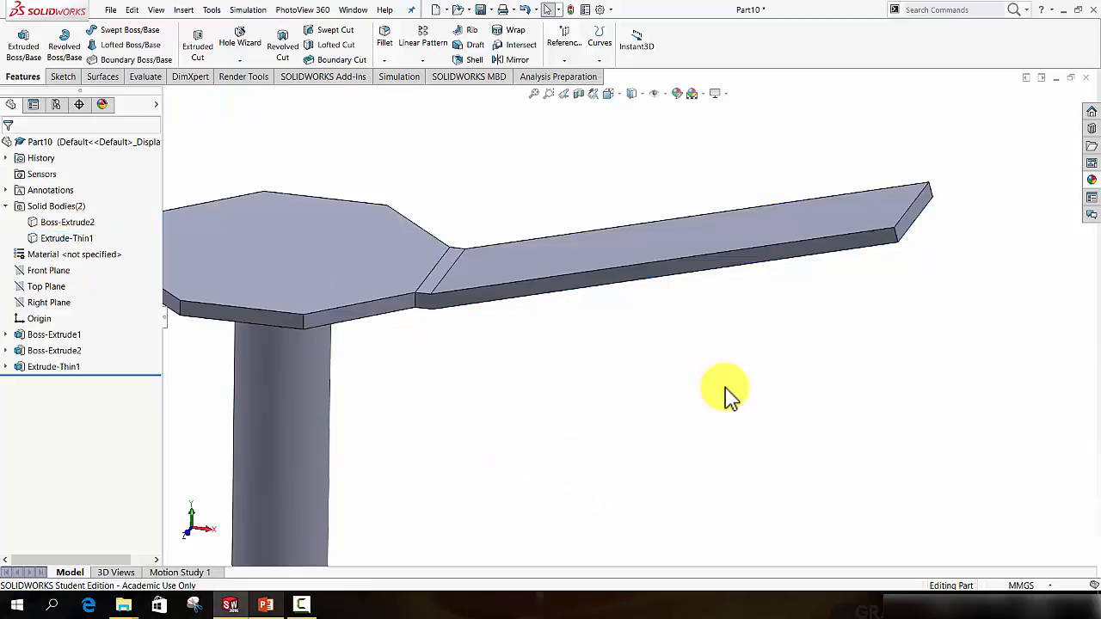
# Step: On the arm's sloping top face, sketch a slanted line about 2.5 mm long inward from the long edge near the plate
pyautogui.scroll(2, 705, 367)
pyautogui.moveTo(666, 265); pyautogui.dragTo(670, 337, button='middle')
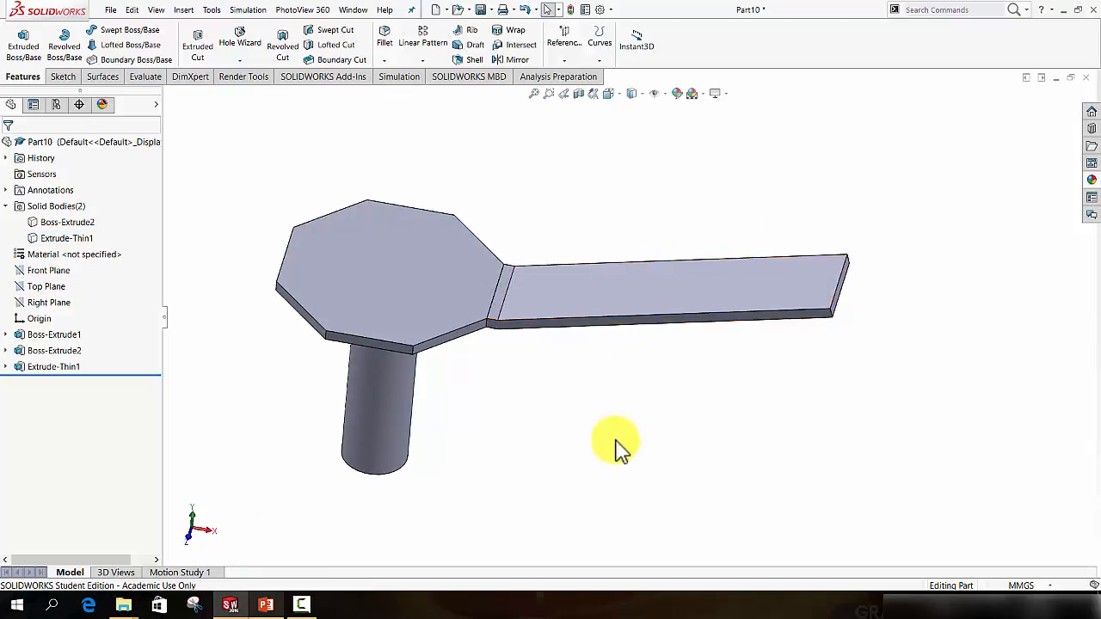
pyautogui.click(614, 301)
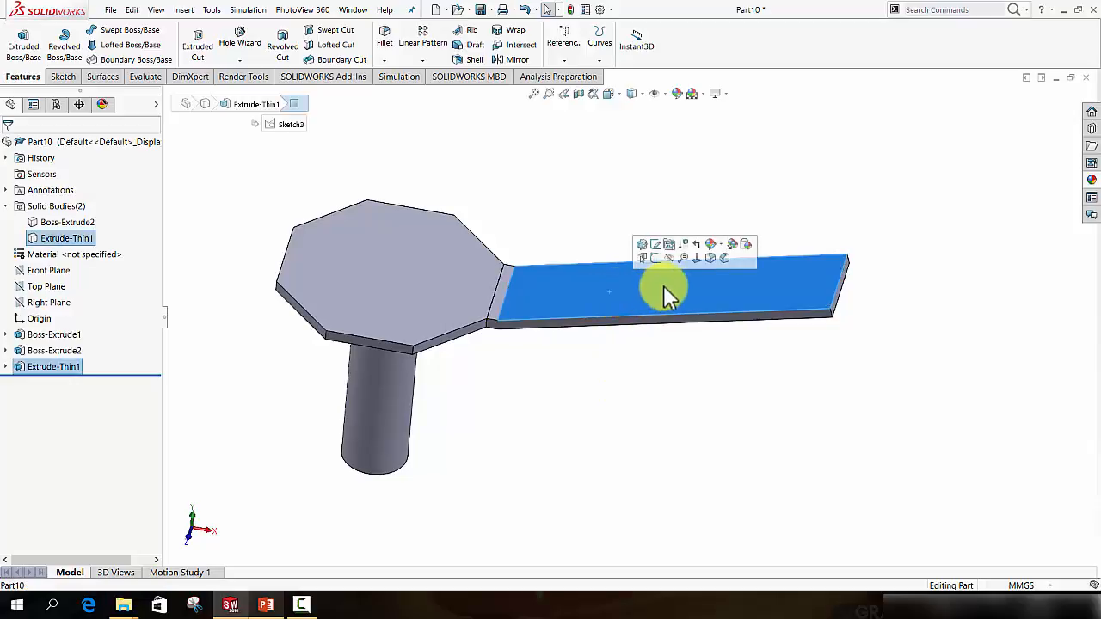
pyautogui.click(696, 259)
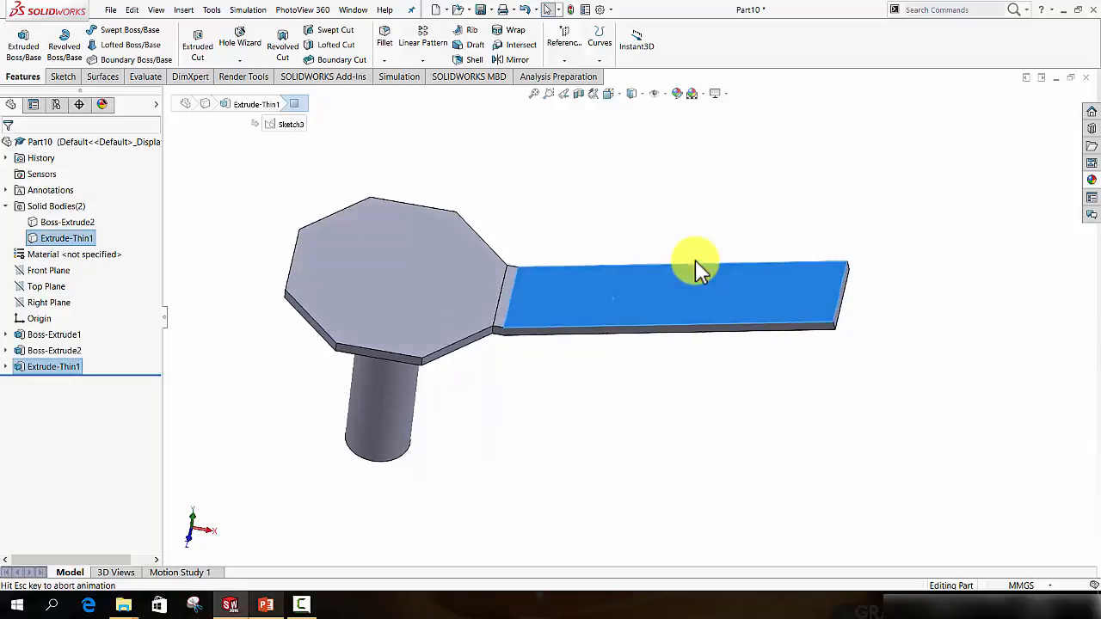
pyautogui.click(64, 76)
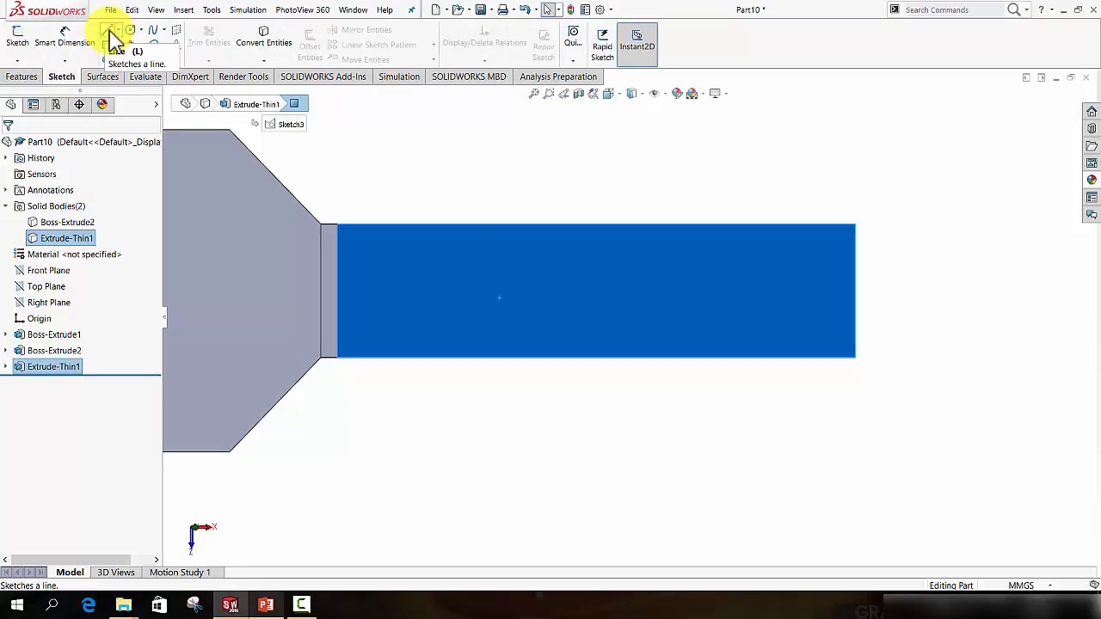
pyautogui.click(108, 31)
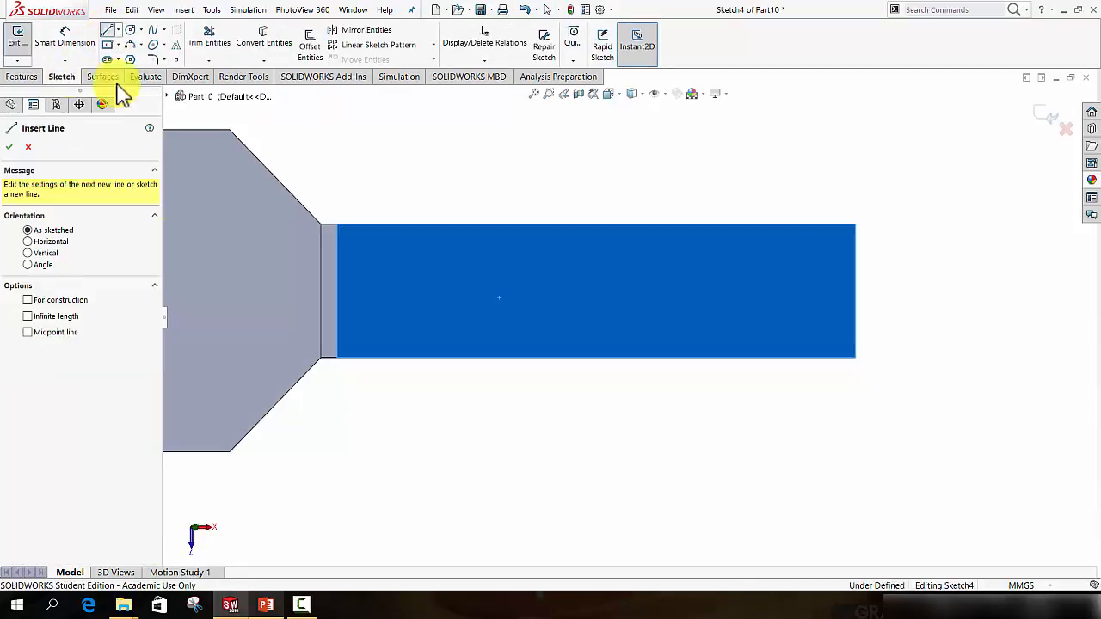
pyautogui.click(408, 356)
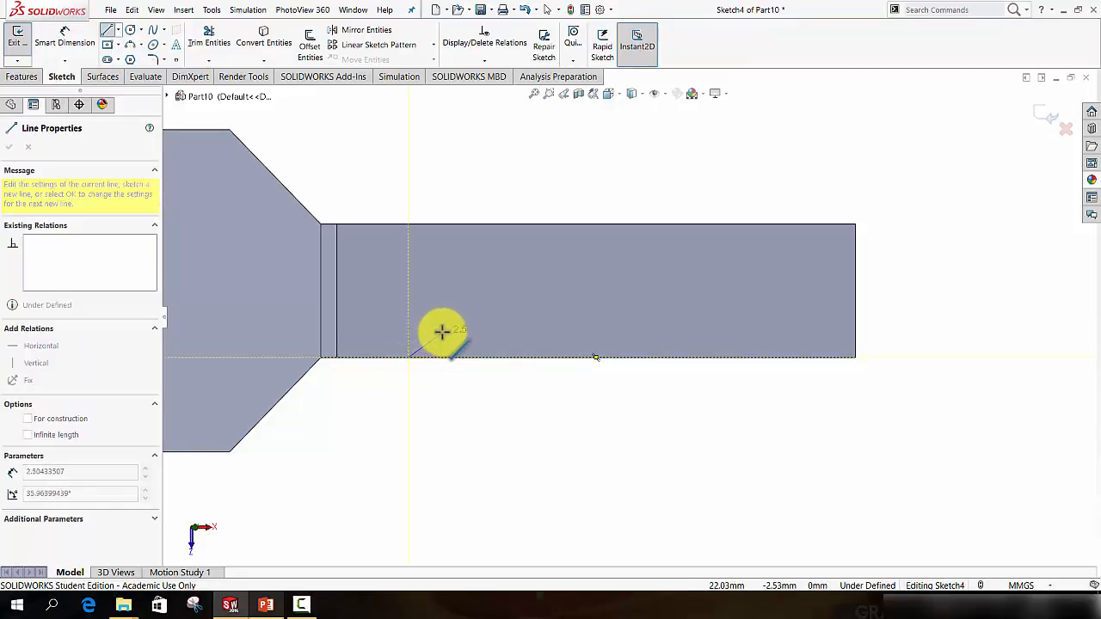
pyautogui.click(444, 331)
# Step: Continue the slanted line with six mutually perpendicular segments, forming a zigzag with three more peaks along the arm's long edge
pyautogui.scroll(-2, 455, 344)
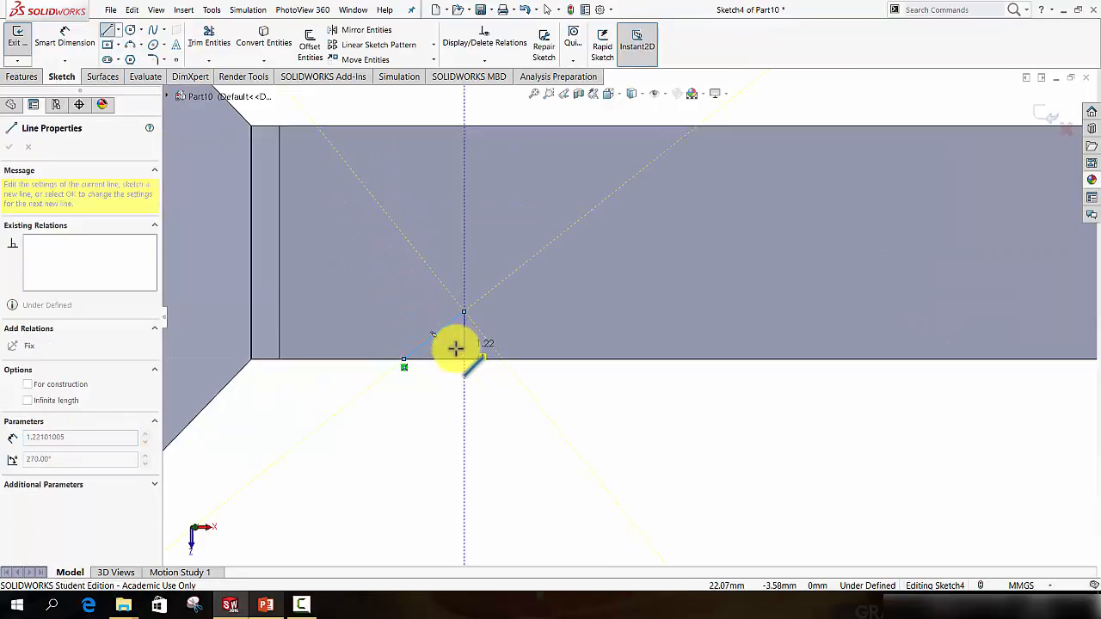
pyautogui.scroll(-2, 450, 319)
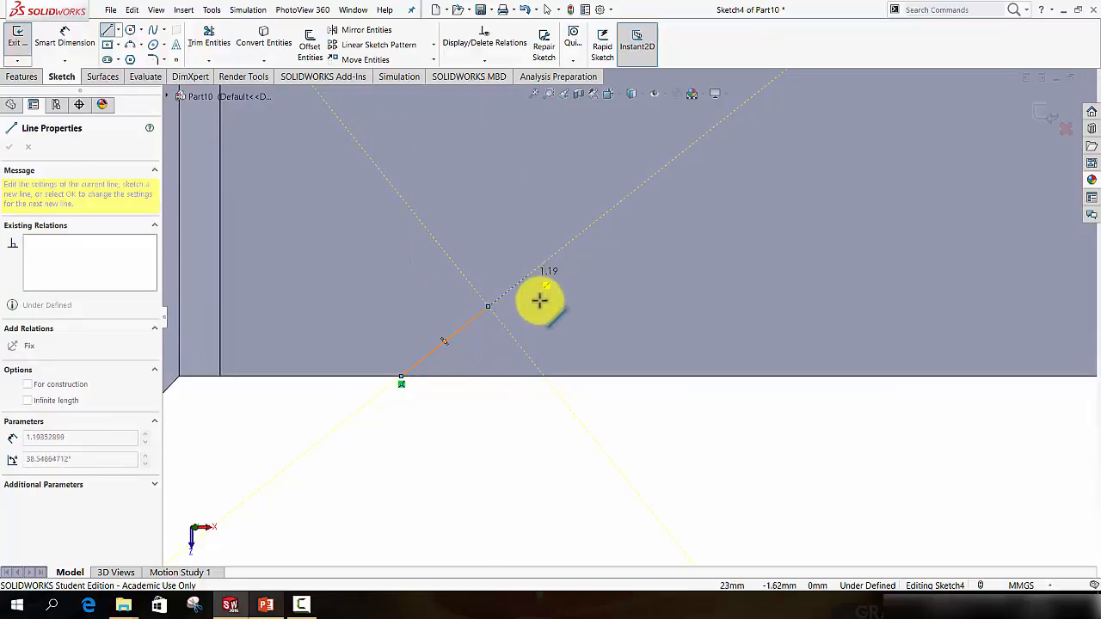
pyautogui.click(527, 353)
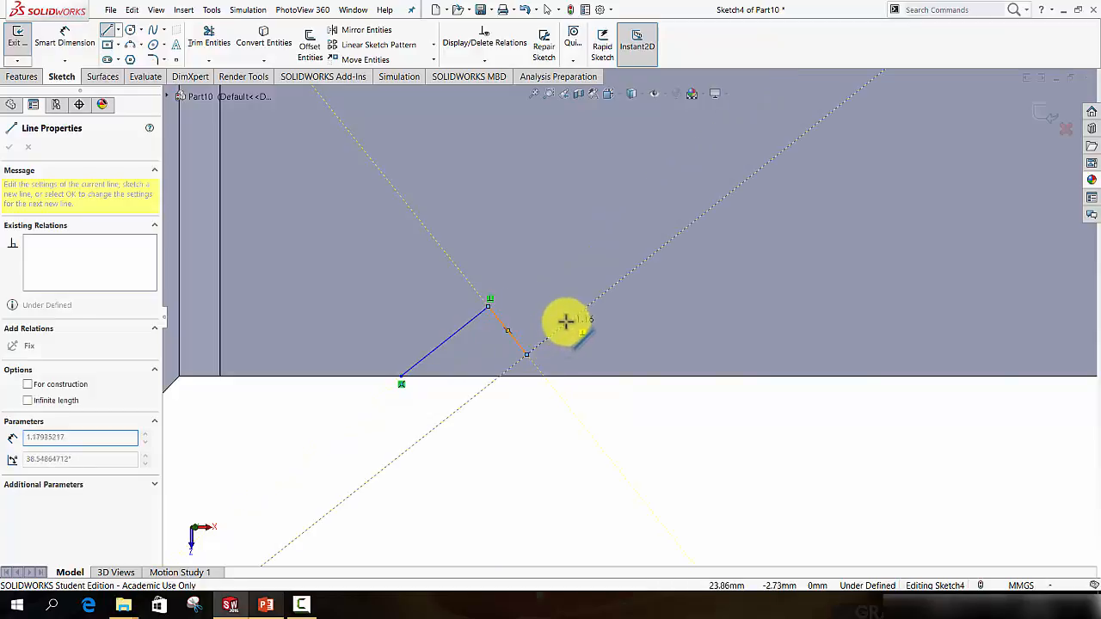
pyautogui.click(586, 306)
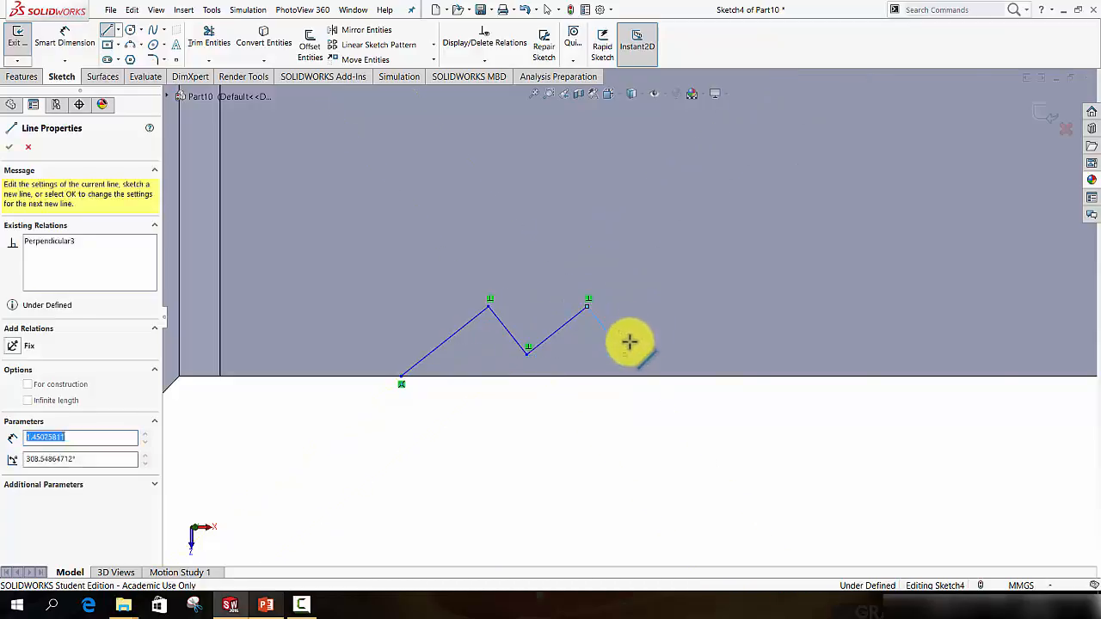
pyautogui.click(626, 352)
pyautogui.click(690, 303)
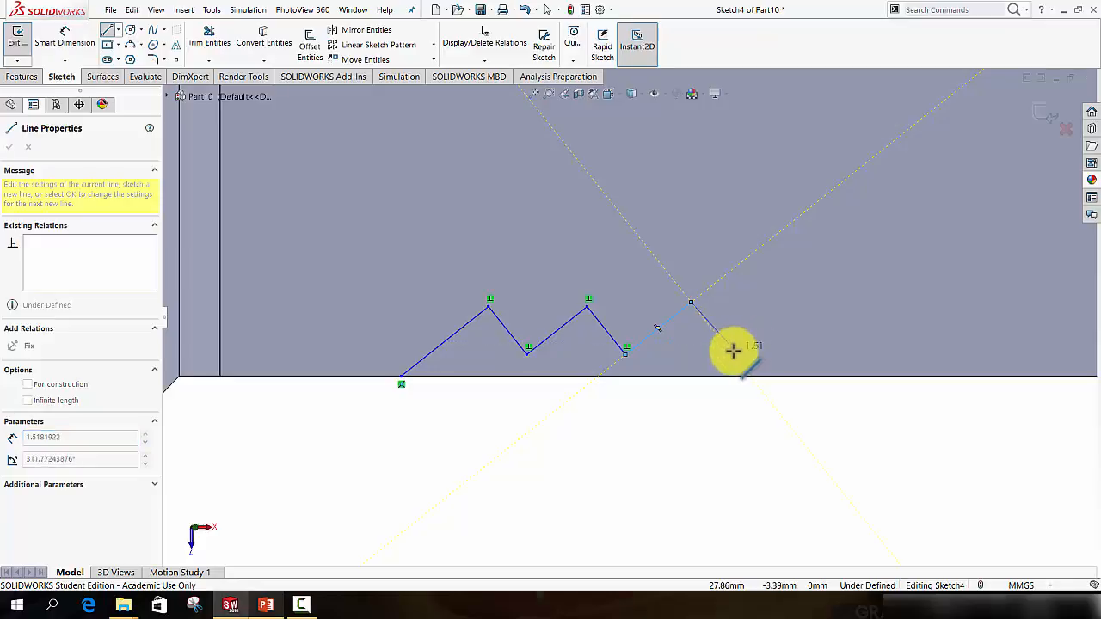
pyautogui.click(732, 354)
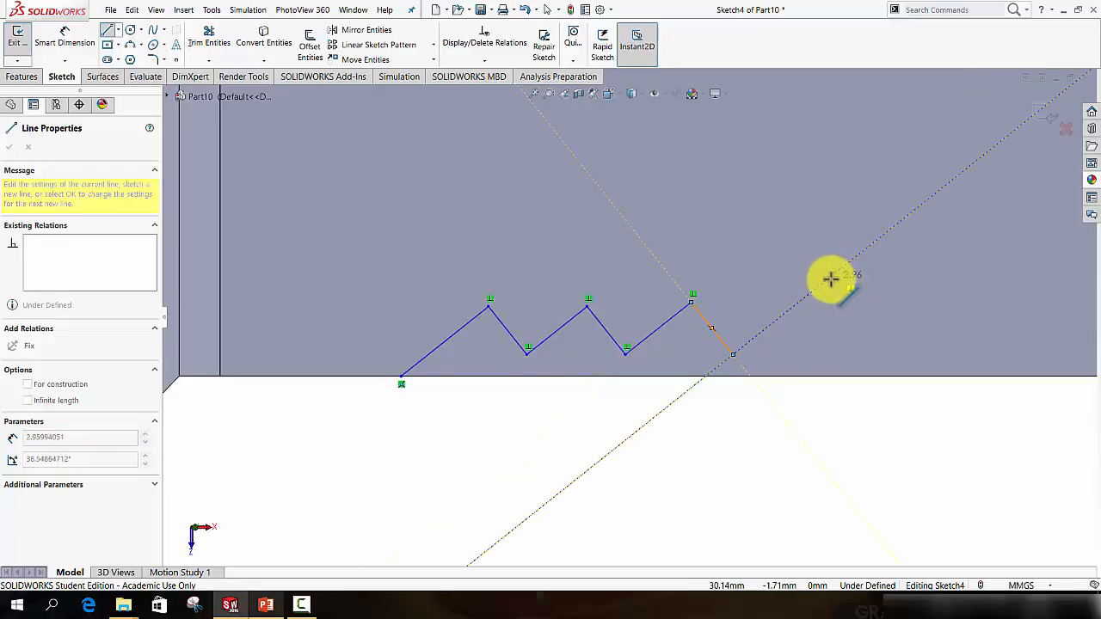
pyautogui.click(831, 279)
# Step: Extend the zigzag with perpendicular segments through four more peaks, ending on the arm's outer end edge
pyautogui.scroll(4, 827, 297)
pyautogui.scroll(-2, 745, 285)
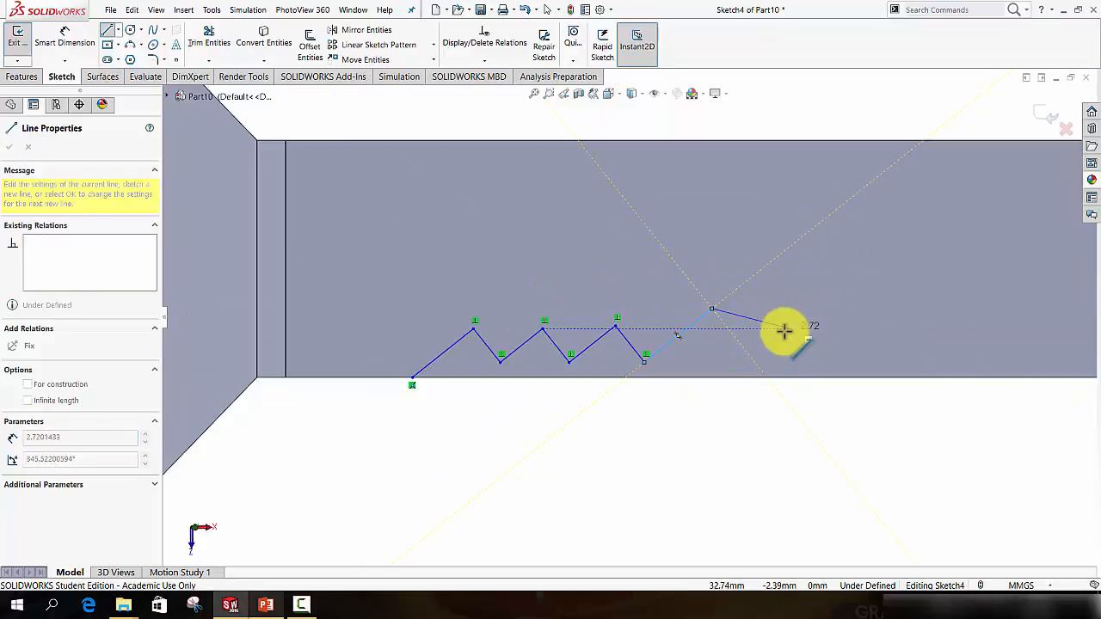
pyautogui.click(745, 348)
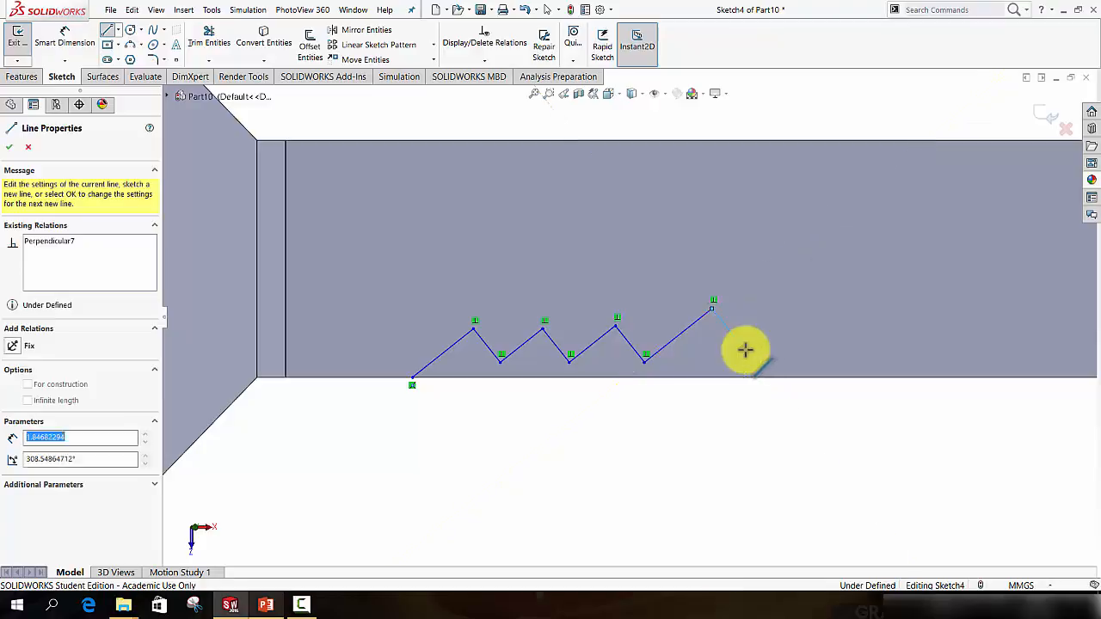
pyautogui.click(816, 296)
pyautogui.click(850, 338)
pyautogui.scroll(3, 843, 325)
pyautogui.scroll(-3, 659, 295)
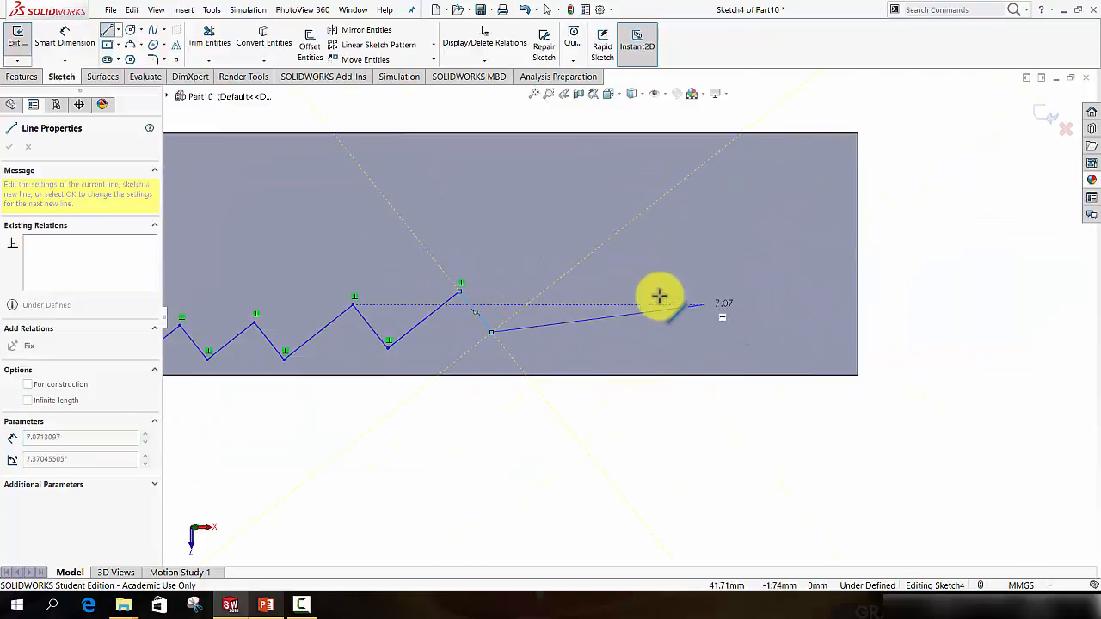
pyautogui.click(576, 267)
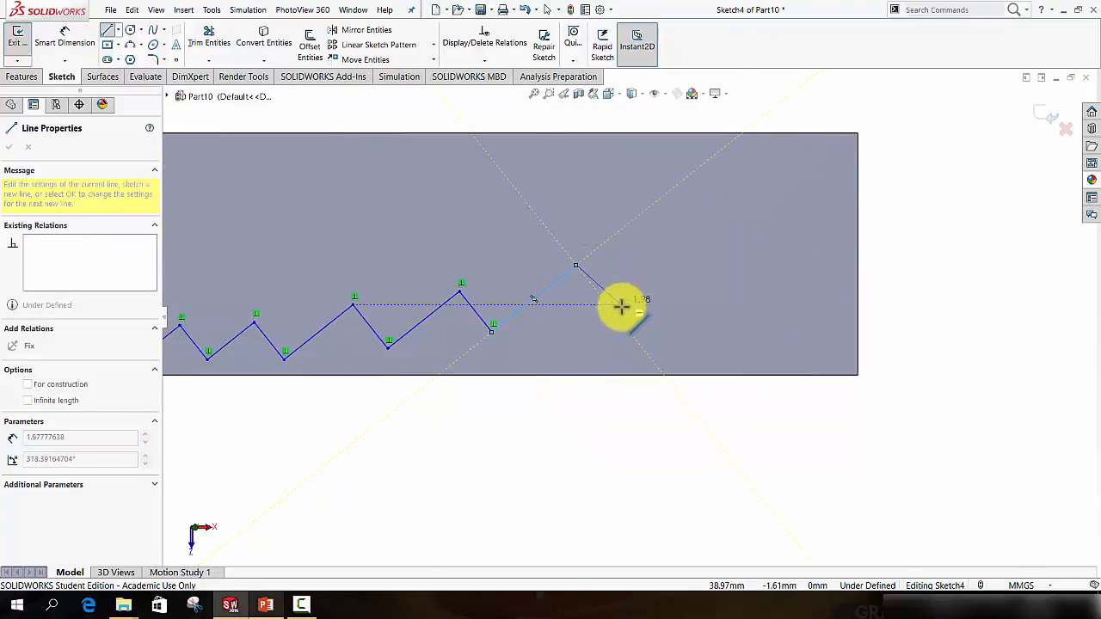
pyautogui.click(621, 320)
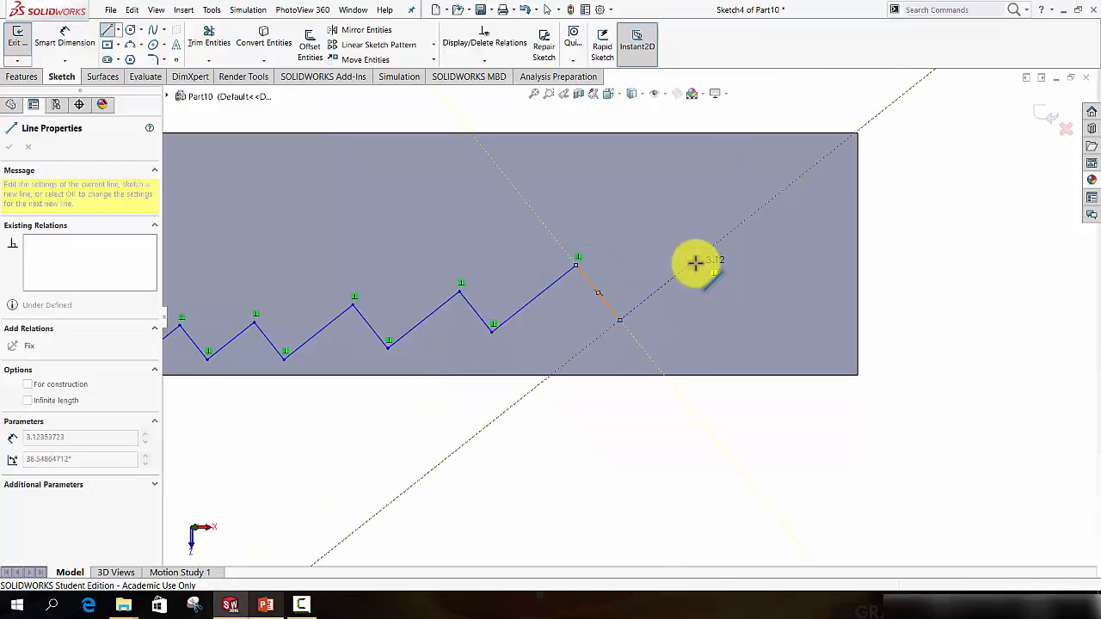
pyautogui.click(695, 260)
pyautogui.click(740, 320)
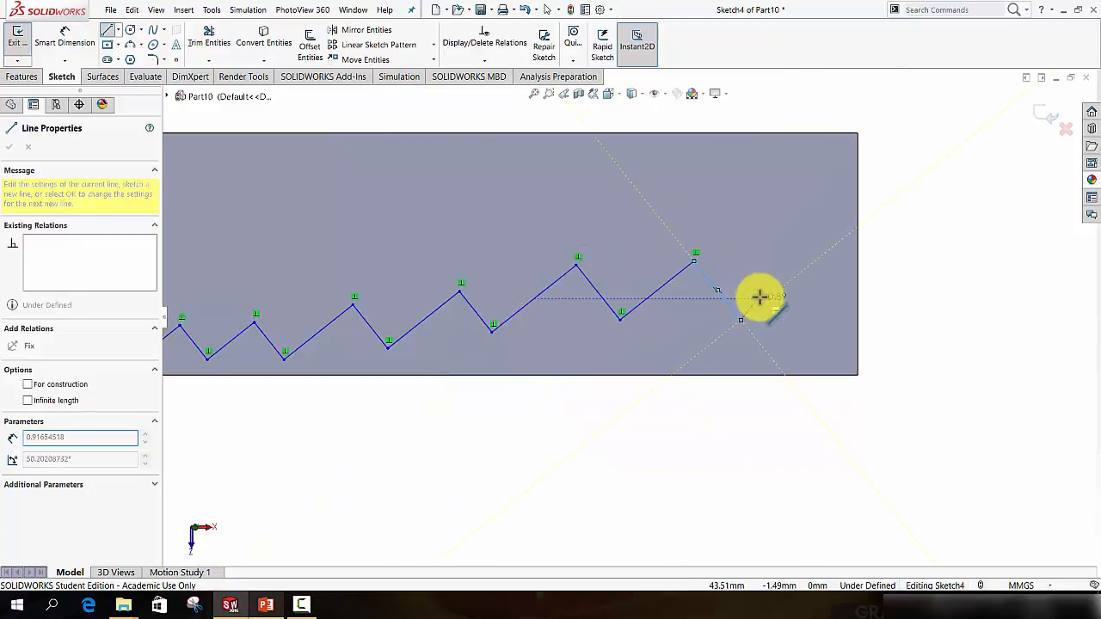
pyautogui.click(798, 274)
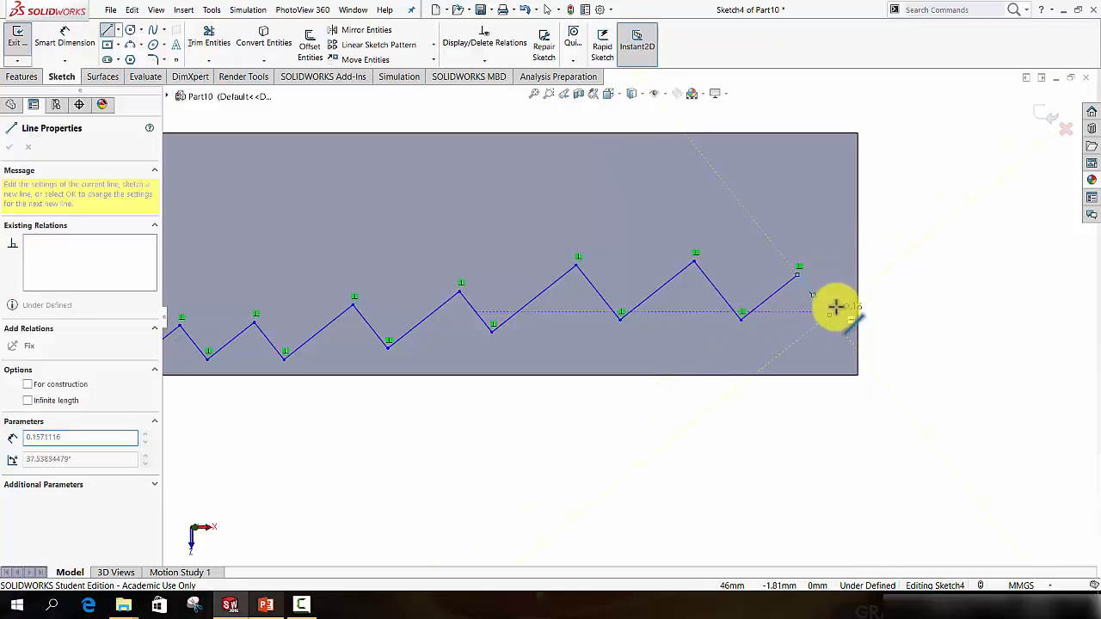
pyautogui.click(858, 292)
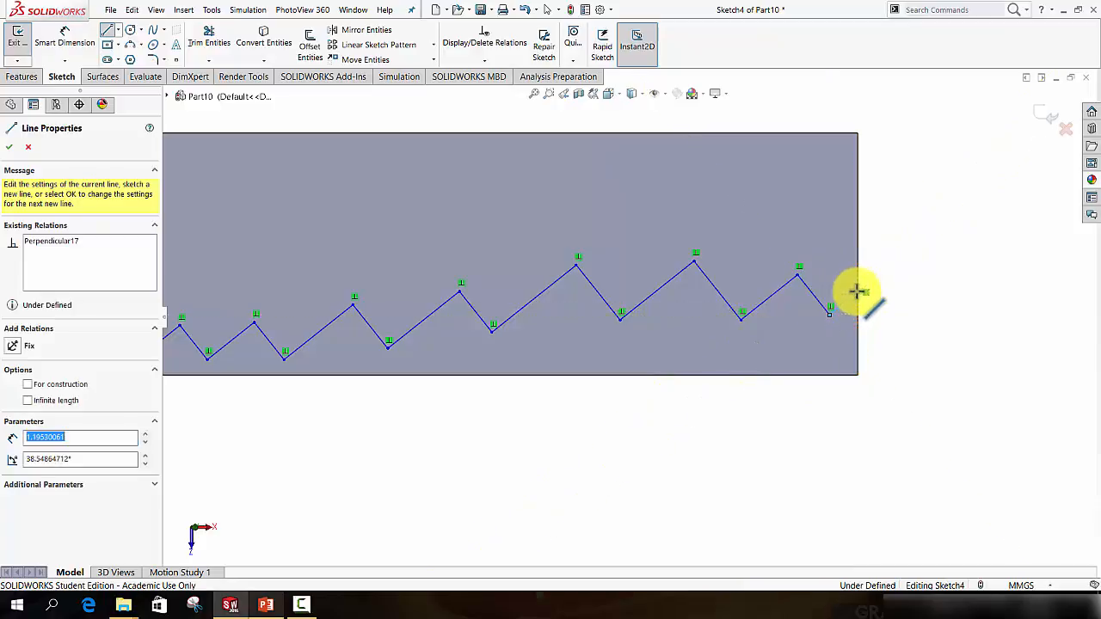
# Step: End the line chain and constrain all segments of the zigzag on the arm's top face to equal length
pyautogui.rightClick(919, 319)
pyautogui.click(934, 328)
pyautogui.scroll(4, 627, 316)
pyautogui.scroll(1, 584, 339)
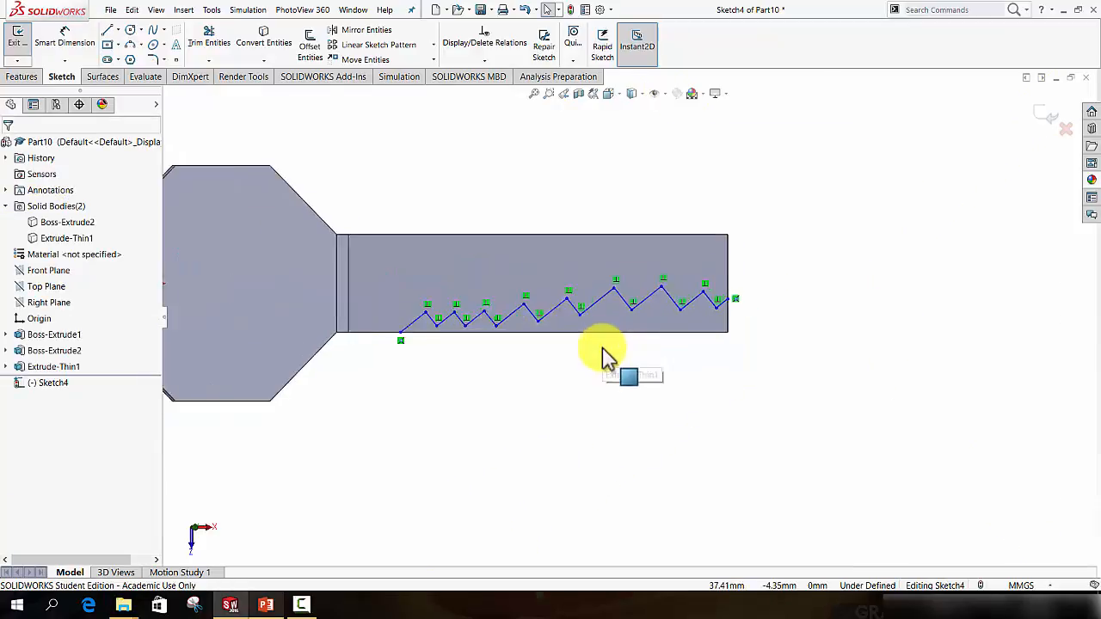
pyautogui.scroll(-2, 602, 347)
pyautogui.scroll(2, 607, 344)
pyautogui.scroll(-3, 606, 323)
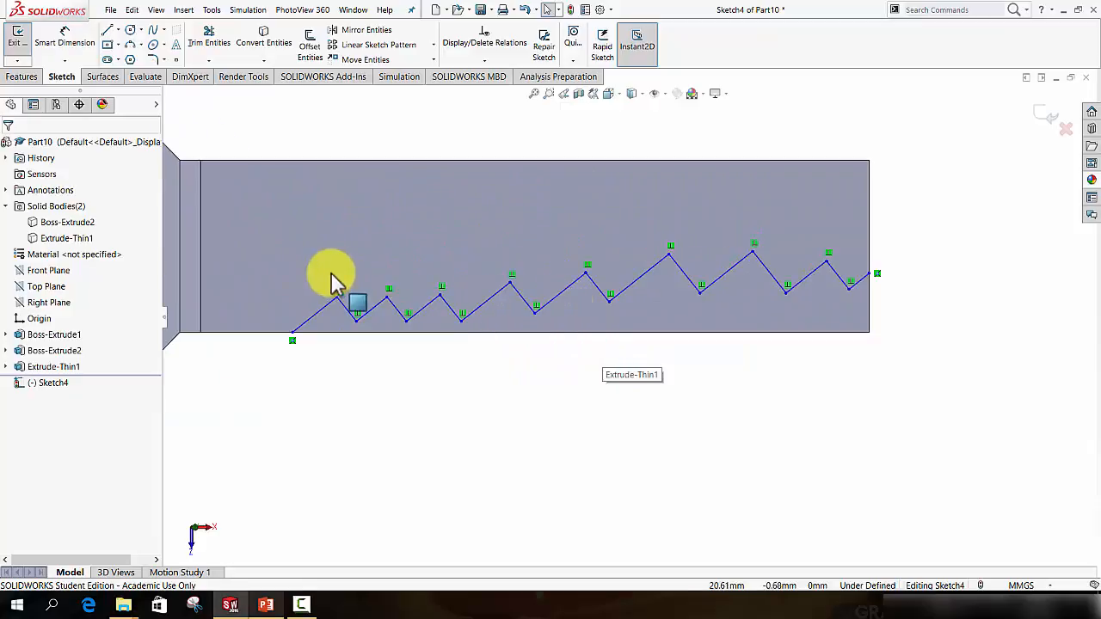
pyautogui.scroll(-3, 462, 298)
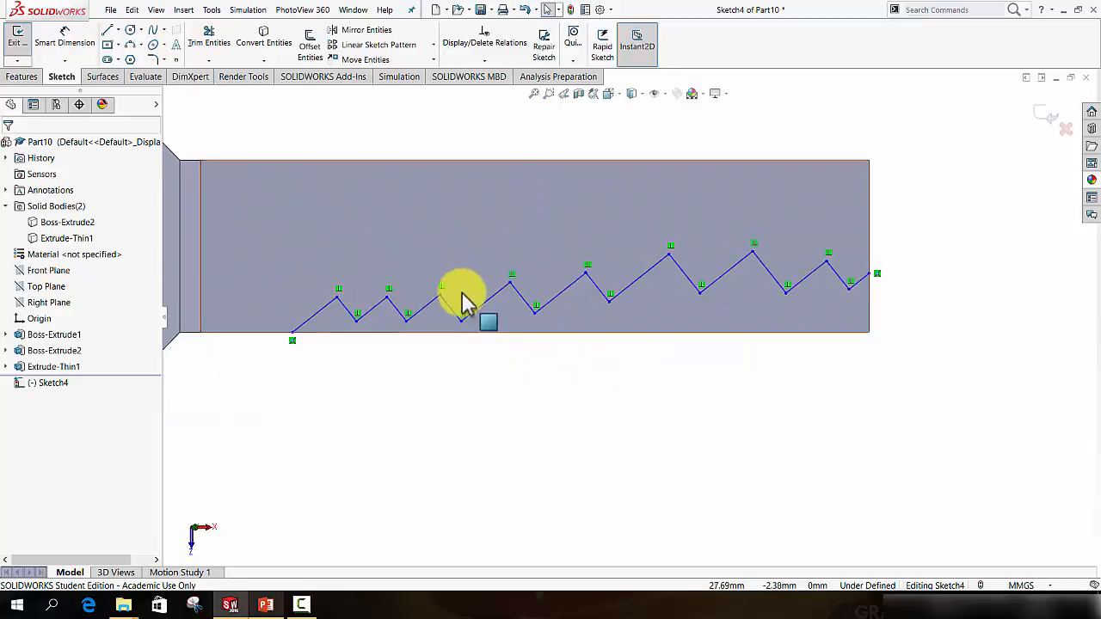
pyautogui.scroll(4, 564, 332)
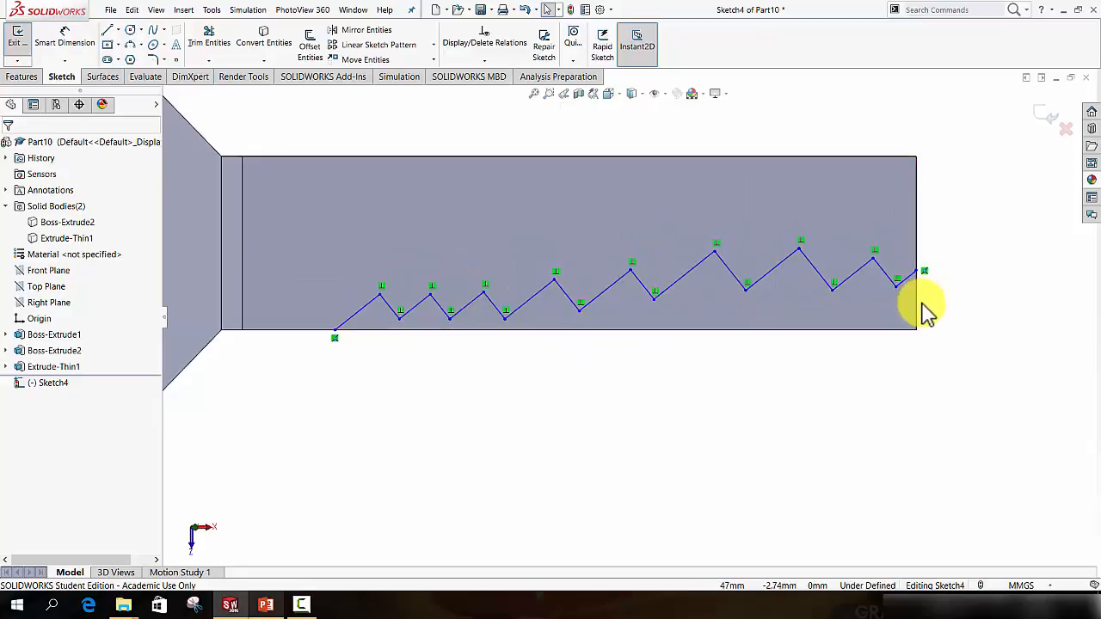
pyautogui.moveTo(479, 277); pyautogui.dragTo(484, 282)
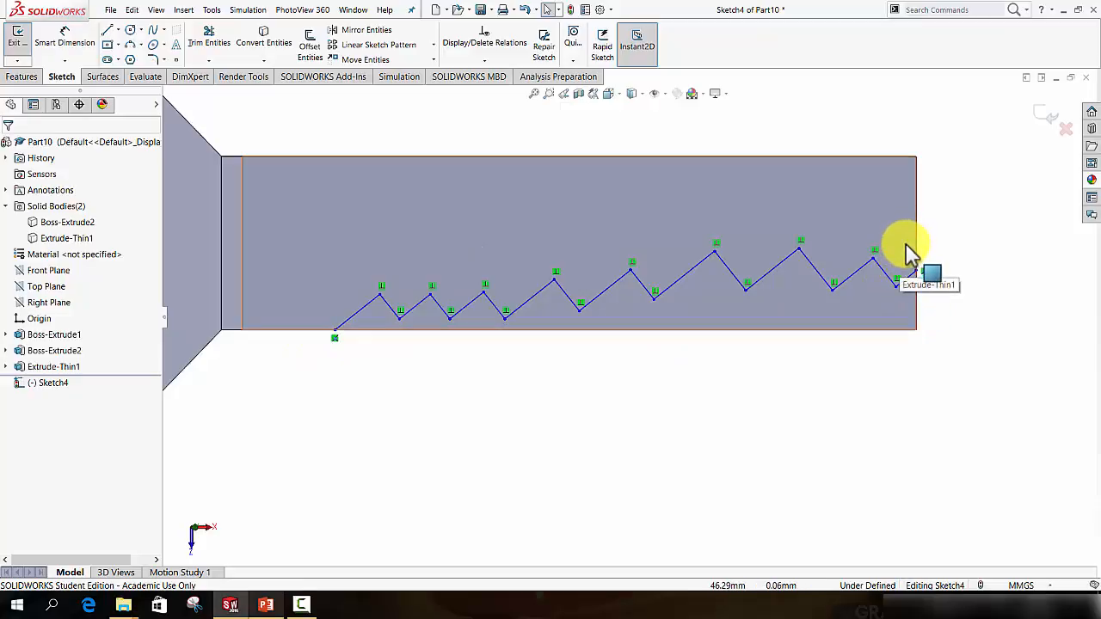
pyautogui.moveTo(912, 241); pyautogui.dragTo(802, 280)
pyautogui.moveTo(682, 291); pyautogui.dragTo(329, 314)
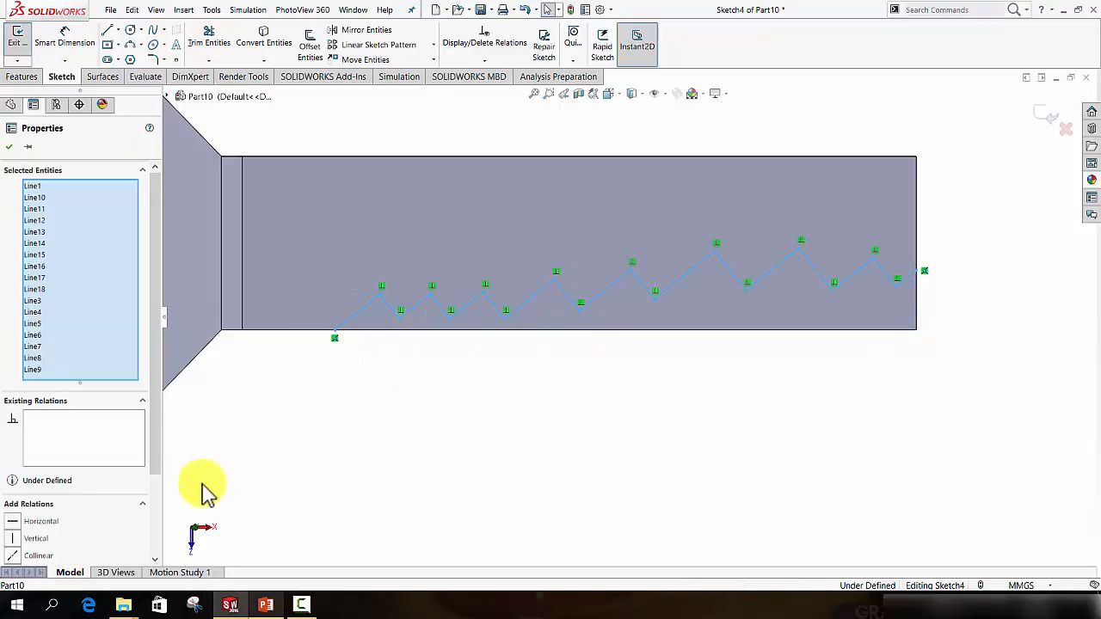
pyautogui.scroll(-3, 65, 540)
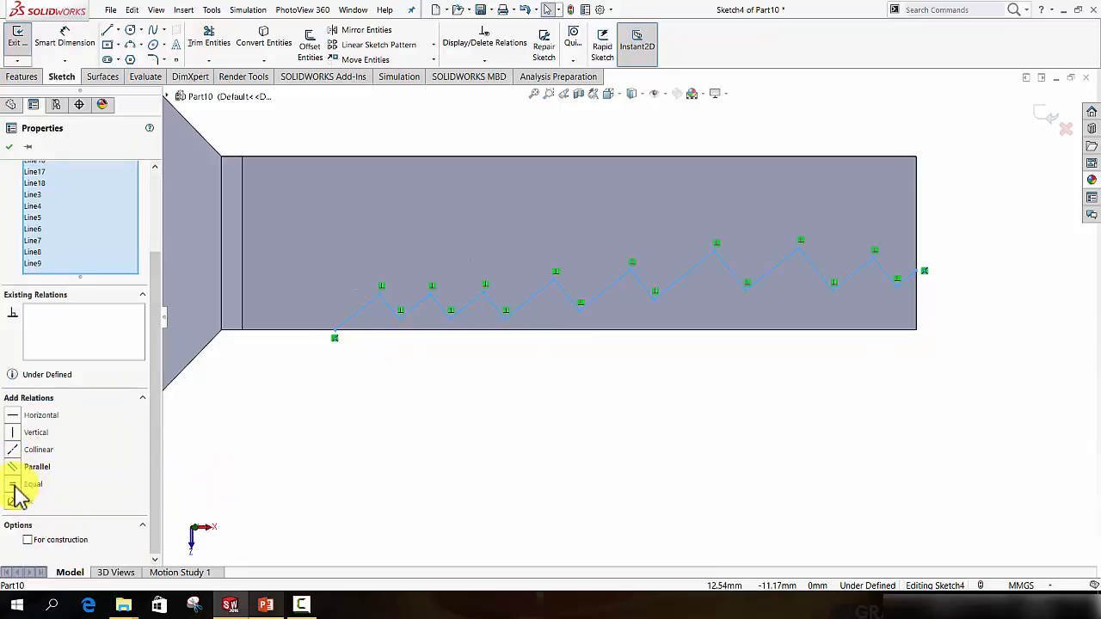
pyautogui.click(14, 485)
# Step: Move the zigzag's outer endpoint along the arm's end edge, back onto the face about 1.8 mm from the opposite long edge
pyautogui.scroll(5, 757, 318)
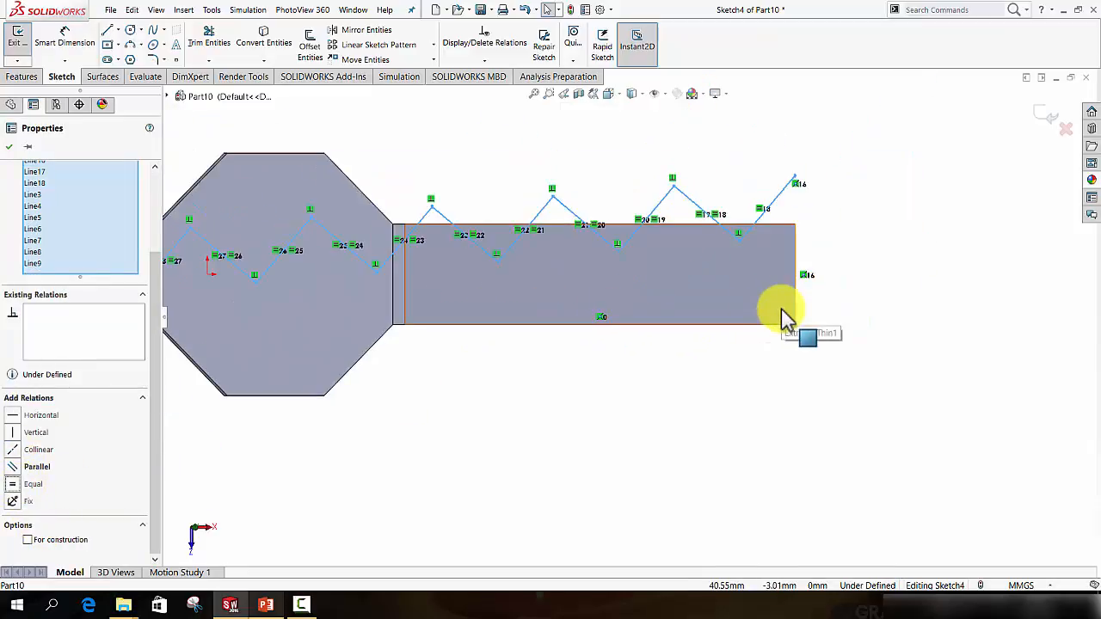
pyautogui.scroll(3, 680, 284)
pyautogui.scroll(-7, 675, 283)
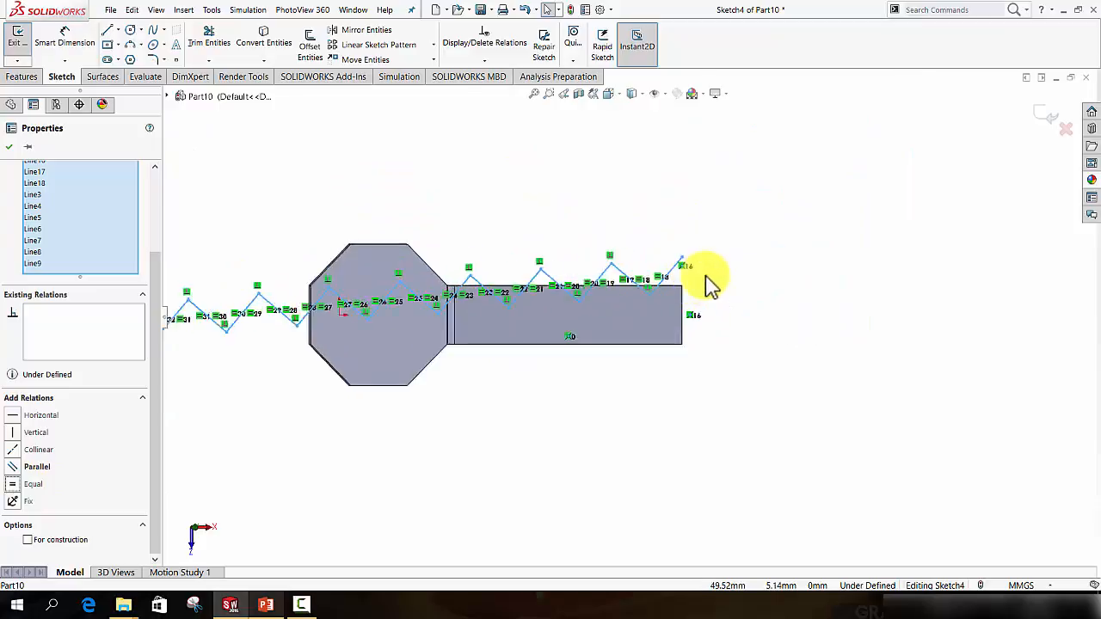
pyautogui.scroll(-4, 673, 288)
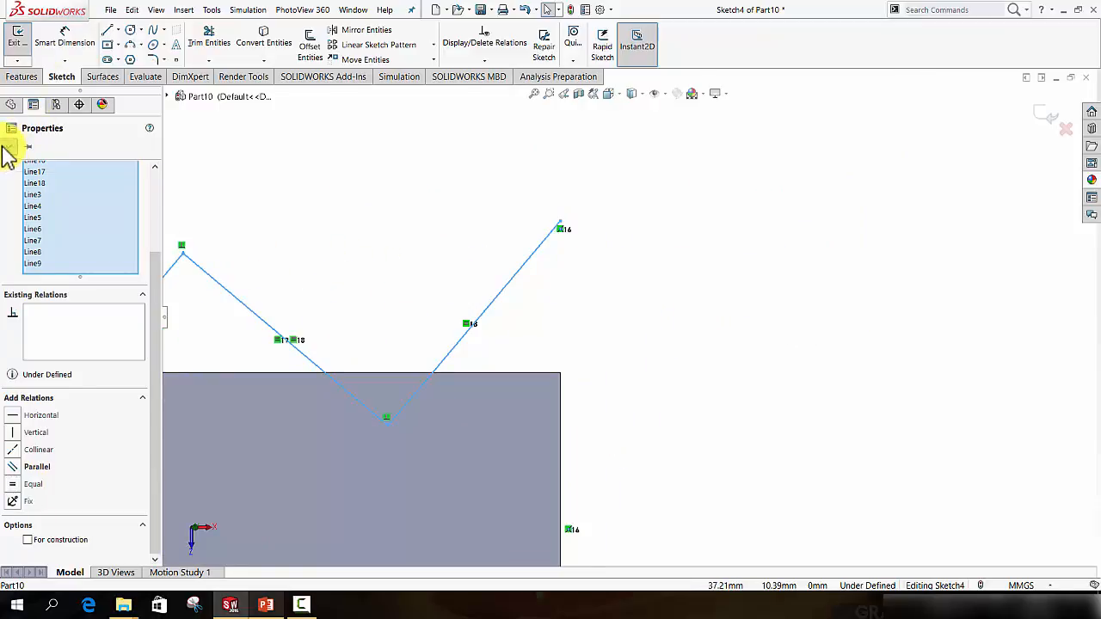
pyautogui.click(444, 247)
pyautogui.moveTo(561, 222); pyautogui.dragTo(560, 443)
pyautogui.scroll(5, 576, 436)
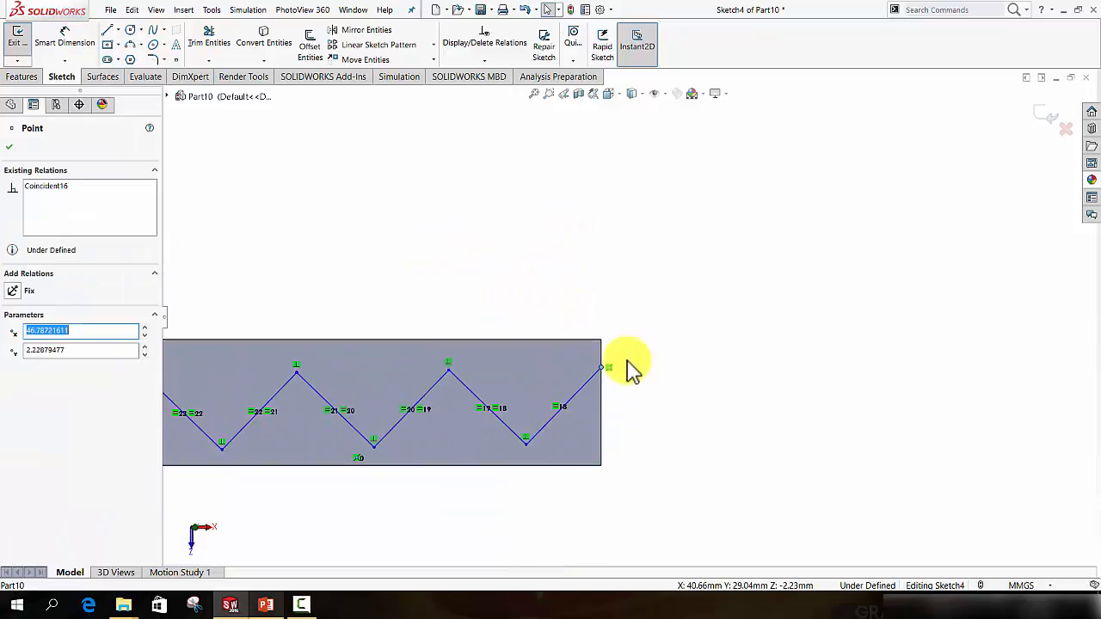
pyautogui.scroll(-5, 625, 370)
# Step: Dimension the zigzag's outer endpoint 1.8 mm from the arm's opposite long edge
pyautogui.click(73, 39)
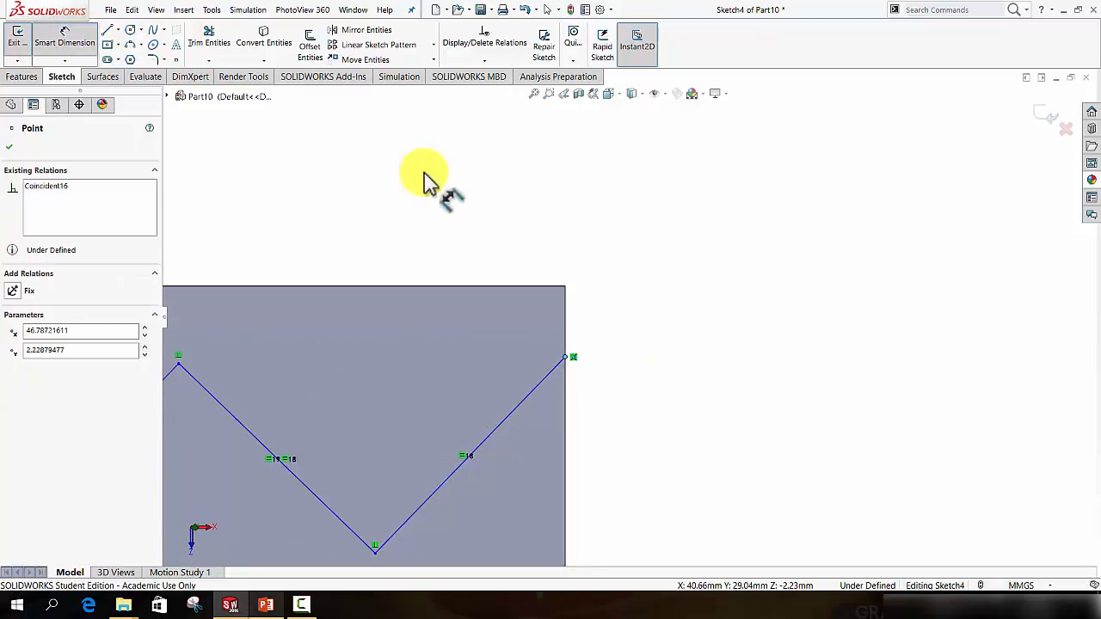
pyautogui.click(545, 289)
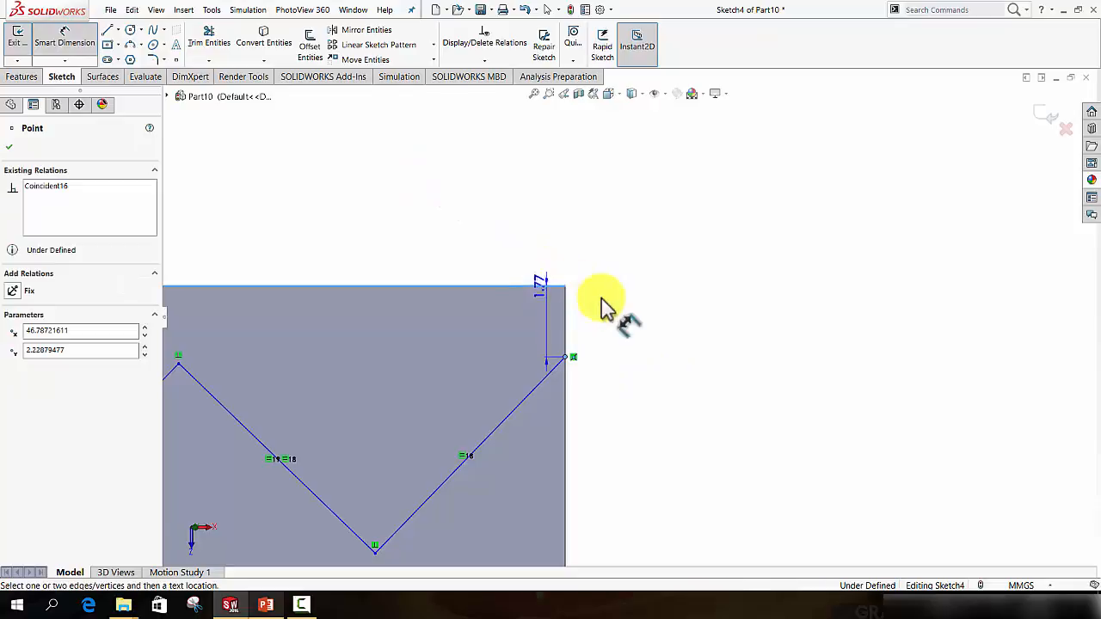
pyautogui.click(566, 356)
pyautogui.click(643, 311)
pyautogui.write('1')
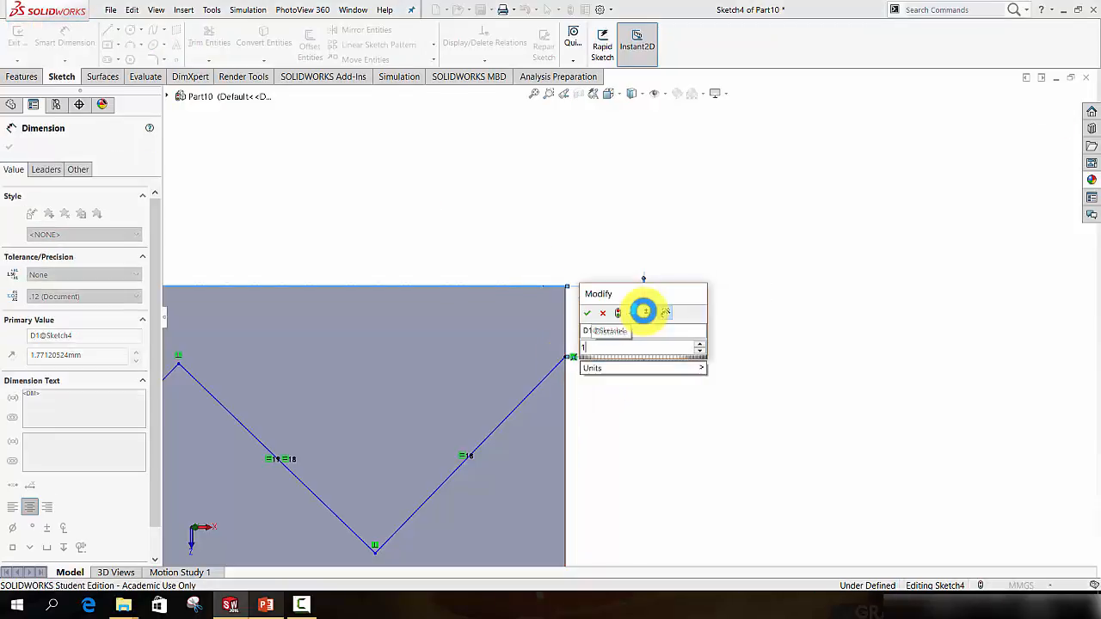
pyautogui.write('.8')
pyautogui.press('Return')
# Step: Move the zigzag's start point along the arm's long edge to about 2 mm beyond the bend line near the octagonal plate
pyautogui.scroll(5, 643, 312)
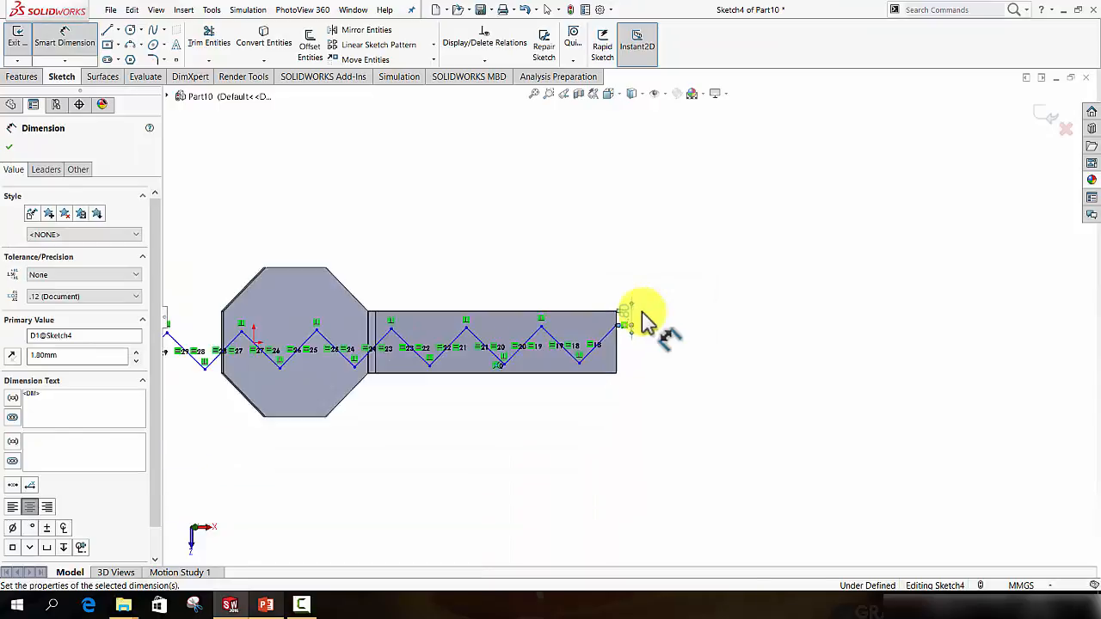
pyautogui.scroll(3, 332, 259)
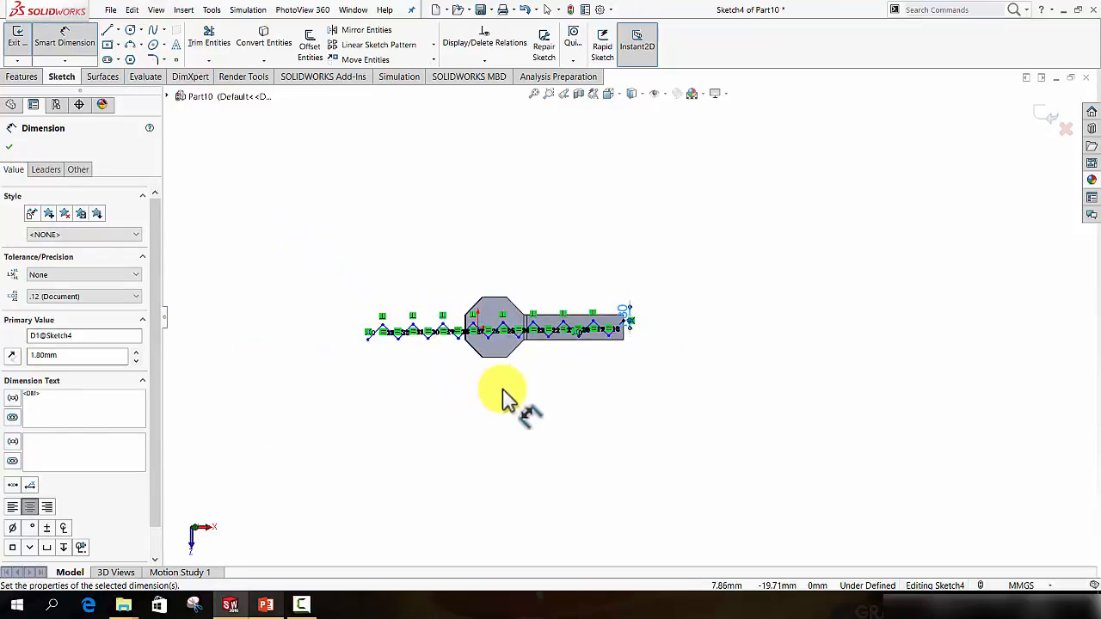
pyautogui.press('Escape')
pyautogui.scroll(-3, 418, 352)
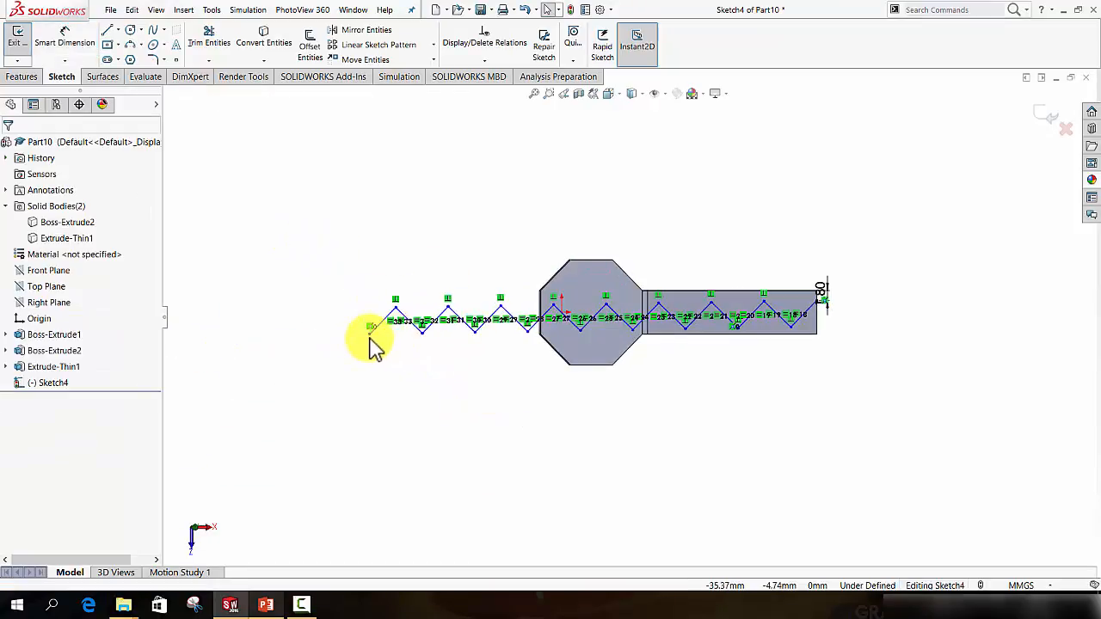
pyautogui.moveTo(377, 333)
pyautogui.mouseDown()
pyautogui.moveTo(499, 349)
pyautogui.moveTo(693, 342)
pyautogui.mouseUp()
pyautogui.scroll(-5, 693, 342)
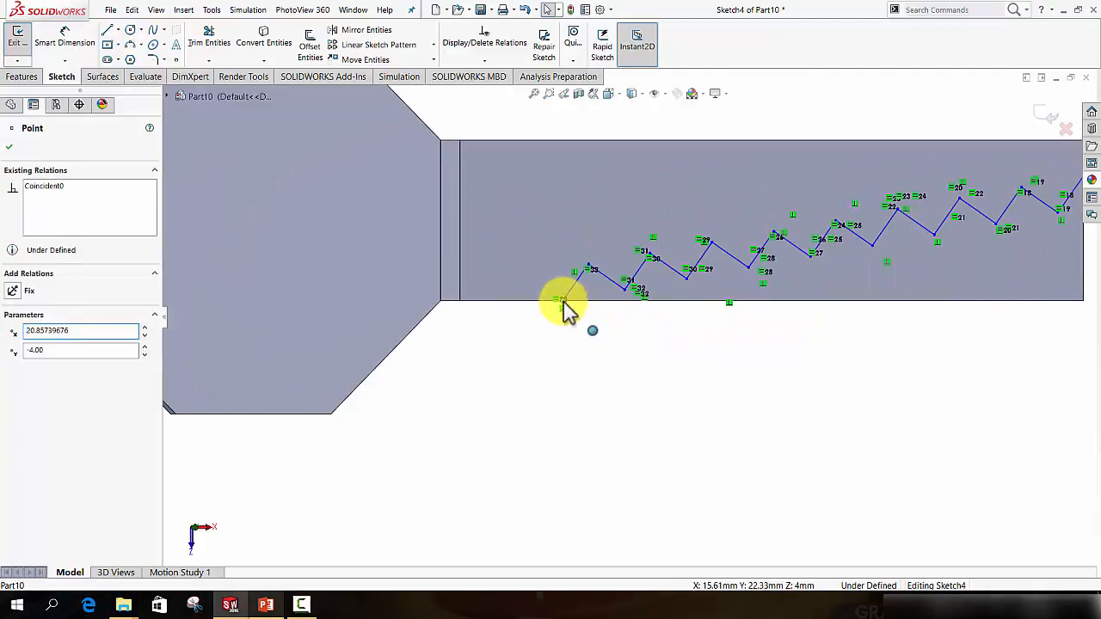
pyautogui.moveTo(564, 301); pyautogui.dragTo(501, 300)
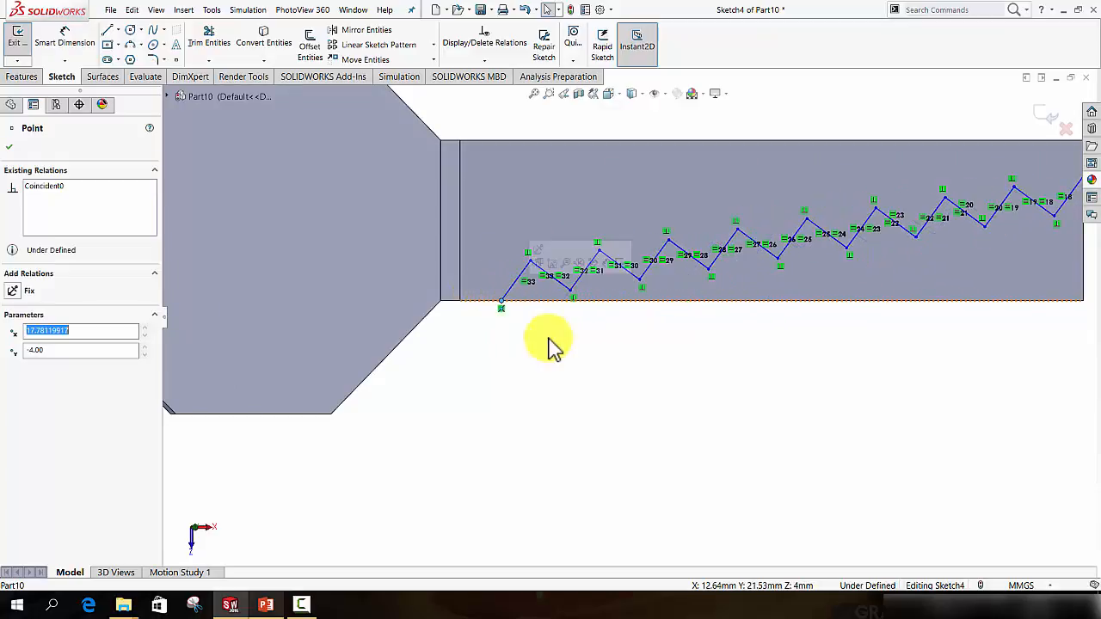
# Step: Dimension the zigzag's start point 2 mm from the bend line's corner on the arm's long edge
pyautogui.scroll(-3, 555, 331)
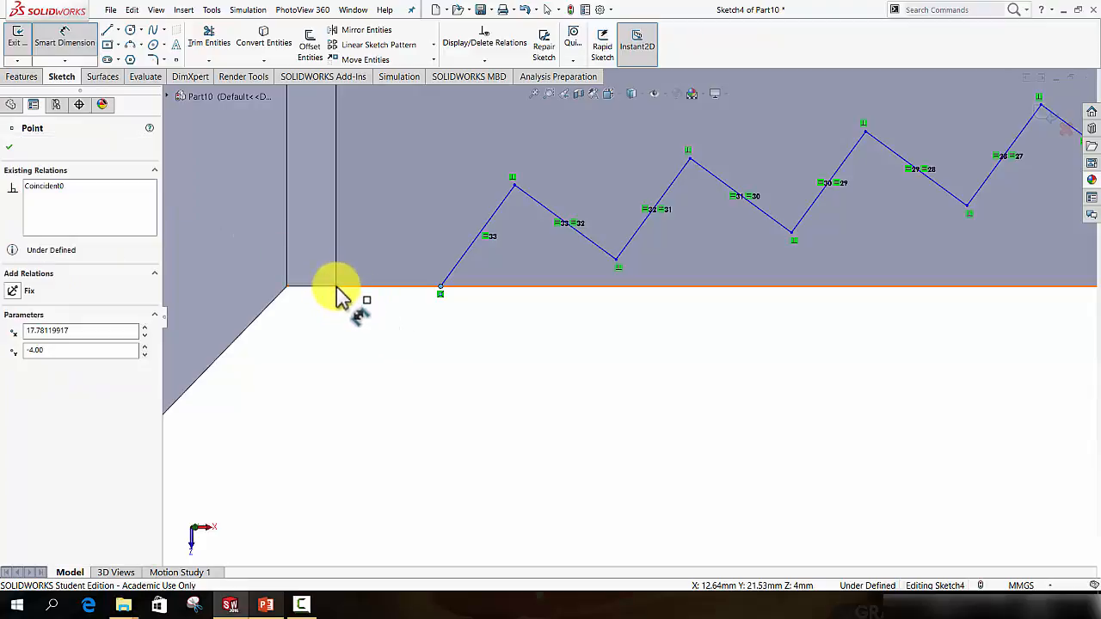
pyautogui.click(337, 287)
pyautogui.click(440, 287)
pyautogui.click(386, 335)
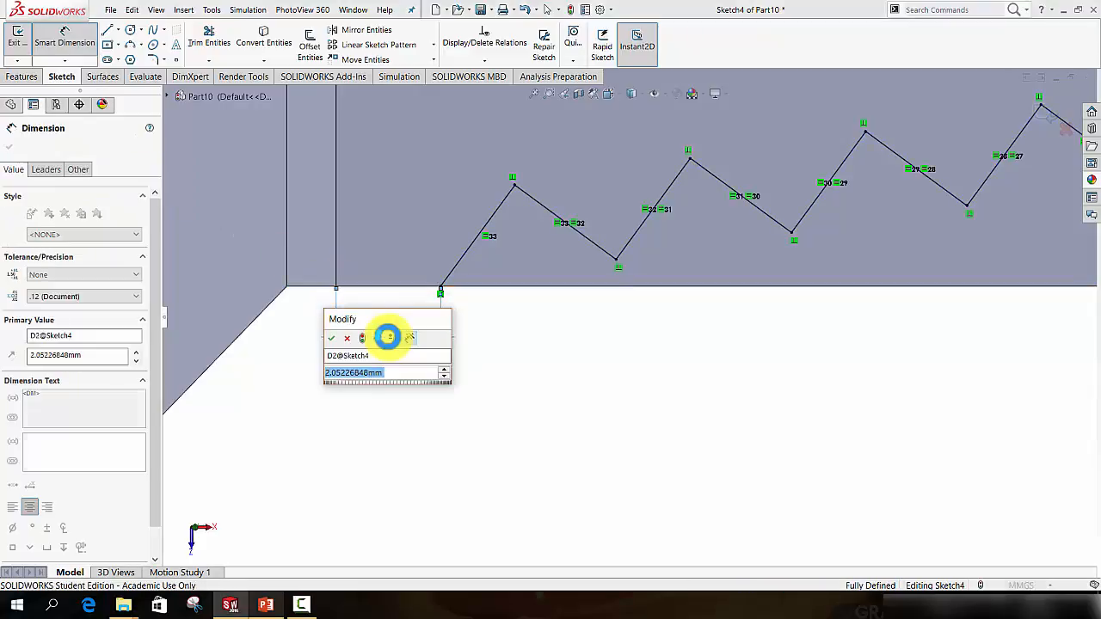
pyautogui.write('2')
pyautogui.press('Return')
# Step: Close the zigzag profile with a line about 29 mm along the long edge and one along the outer end edge, finishing the sketch
pyautogui.scroll(3, 728, 189)
pyautogui.scroll(-5, 762, 332)
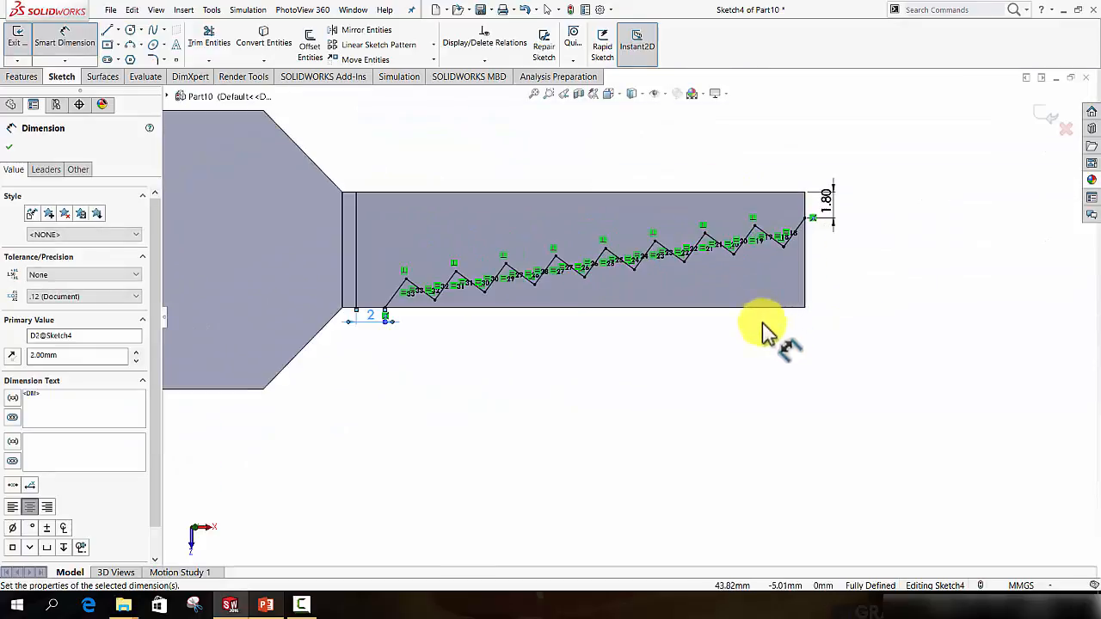
pyautogui.click(106, 31)
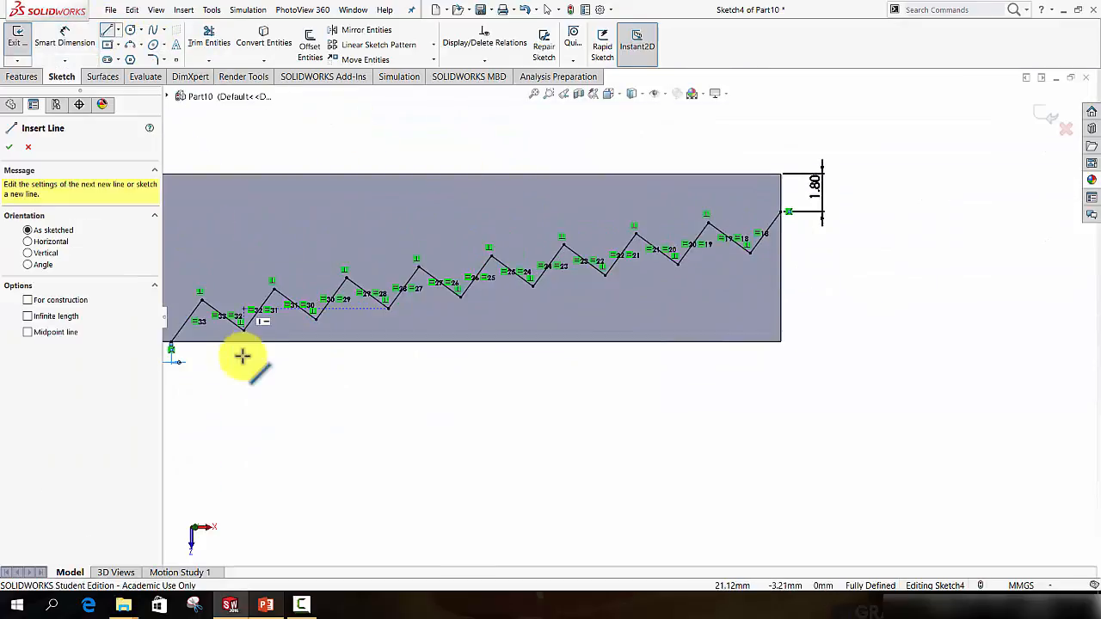
pyautogui.click(171, 344)
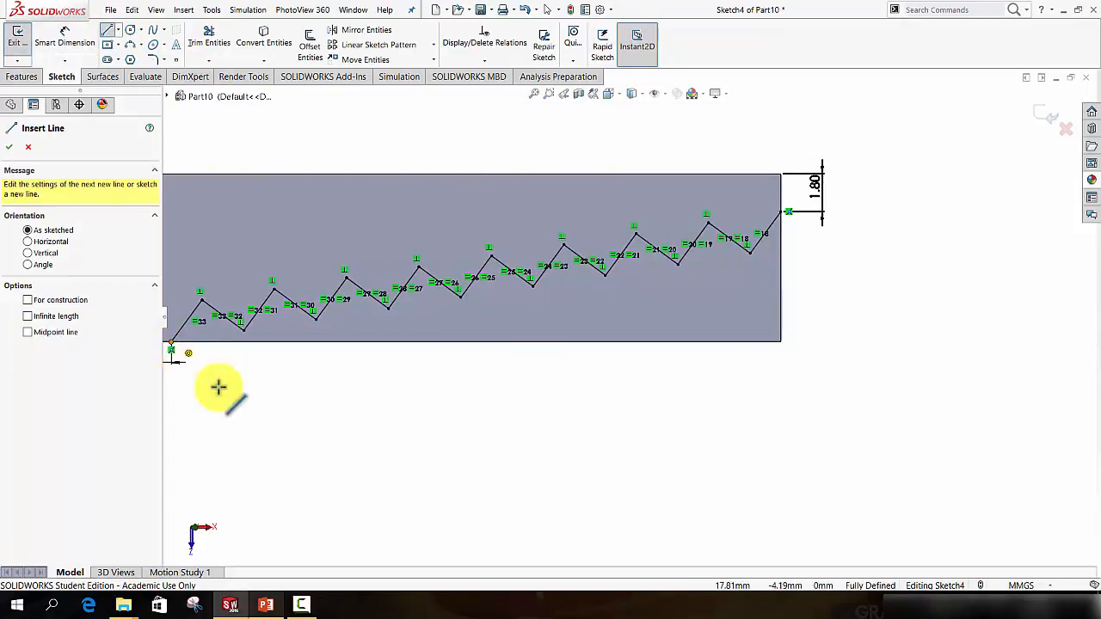
pyautogui.click(780, 343)
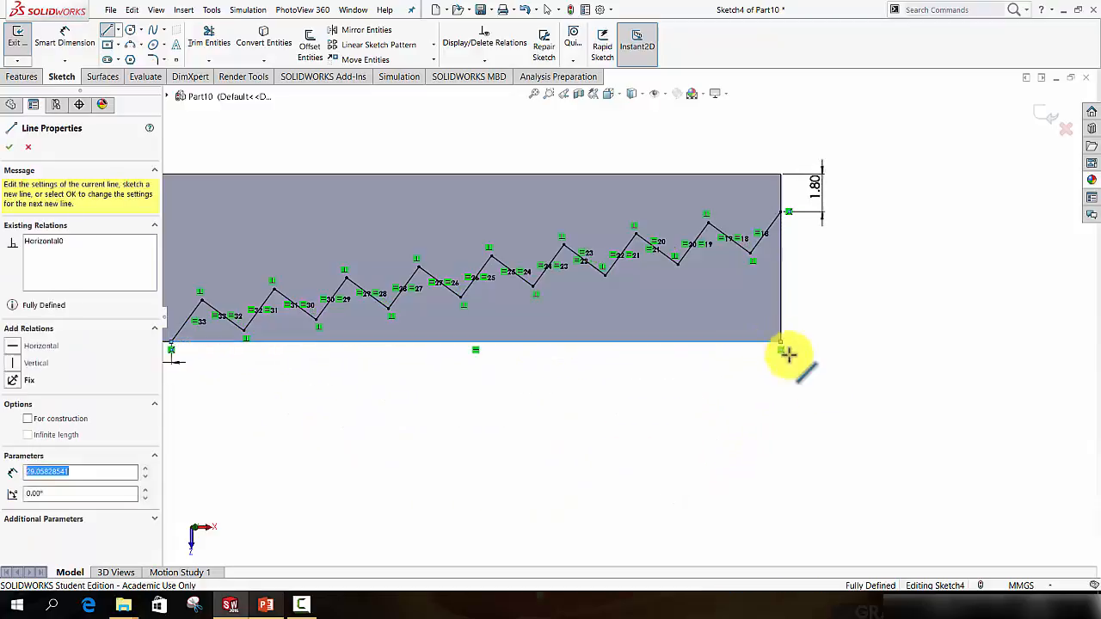
pyautogui.click(781, 213)
pyautogui.scroll(5, 843, 297)
pyautogui.click(1045, 113)
# Step: Cut the closed zigzag contour out of the arm with a blind Extruded Cut 8 mm deep
pyautogui.moveTo(573, 411)
pyautogui.mouseDown(button='middle')
pyautogui.moveTo(541, 331)
pyautogui.moveTo(556, 278)
pyautogui.mouseUp(button='middle')
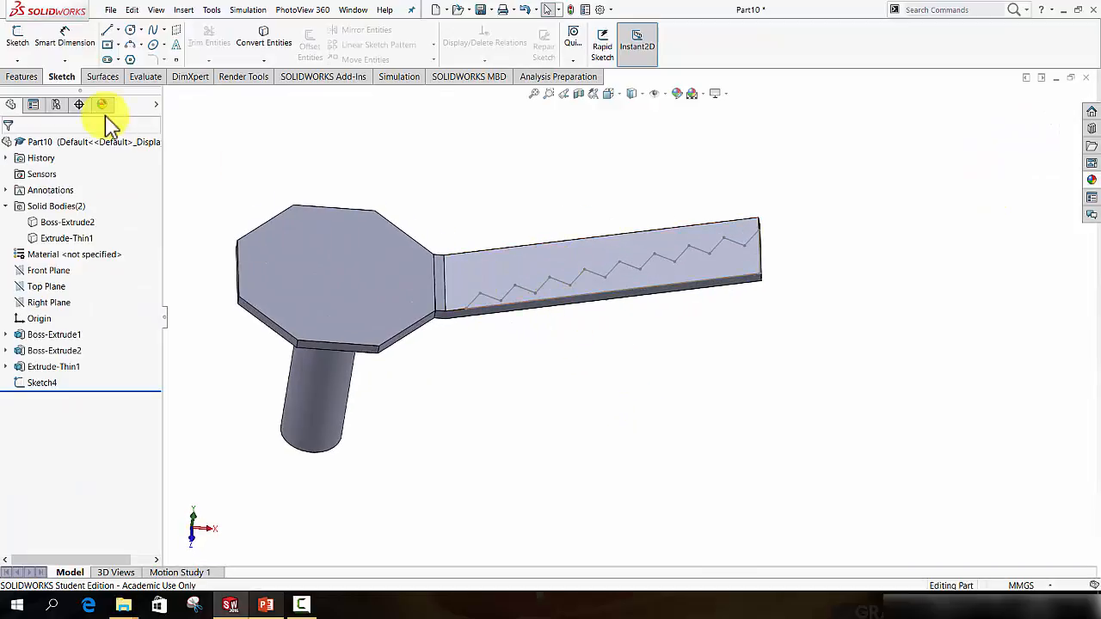
pyautogui.click(21, 79)
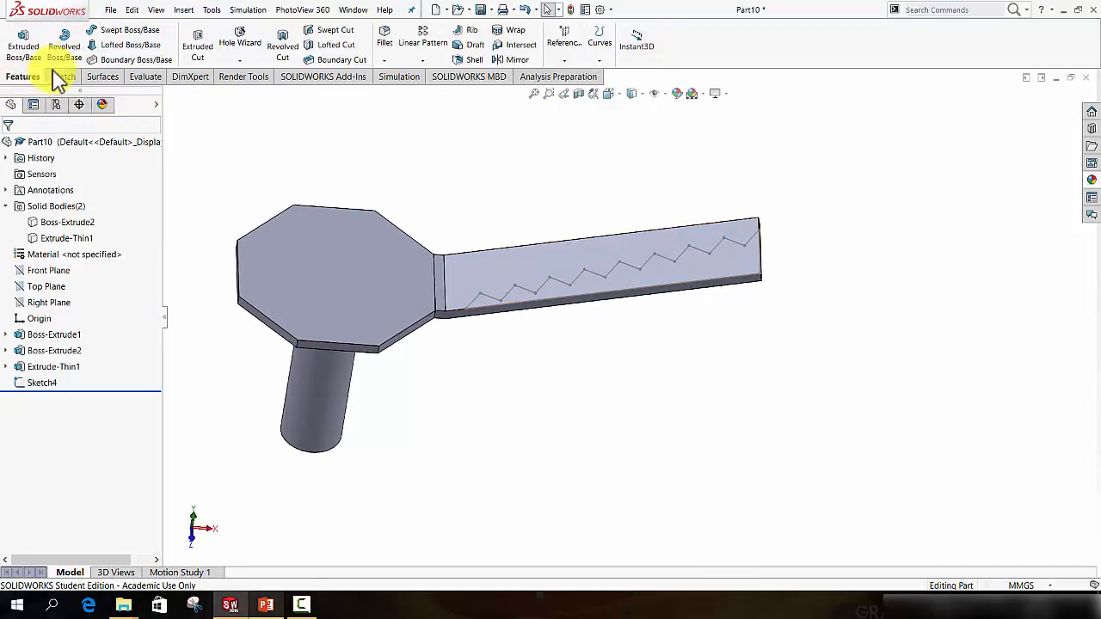
pyautogui.click(199, 47)
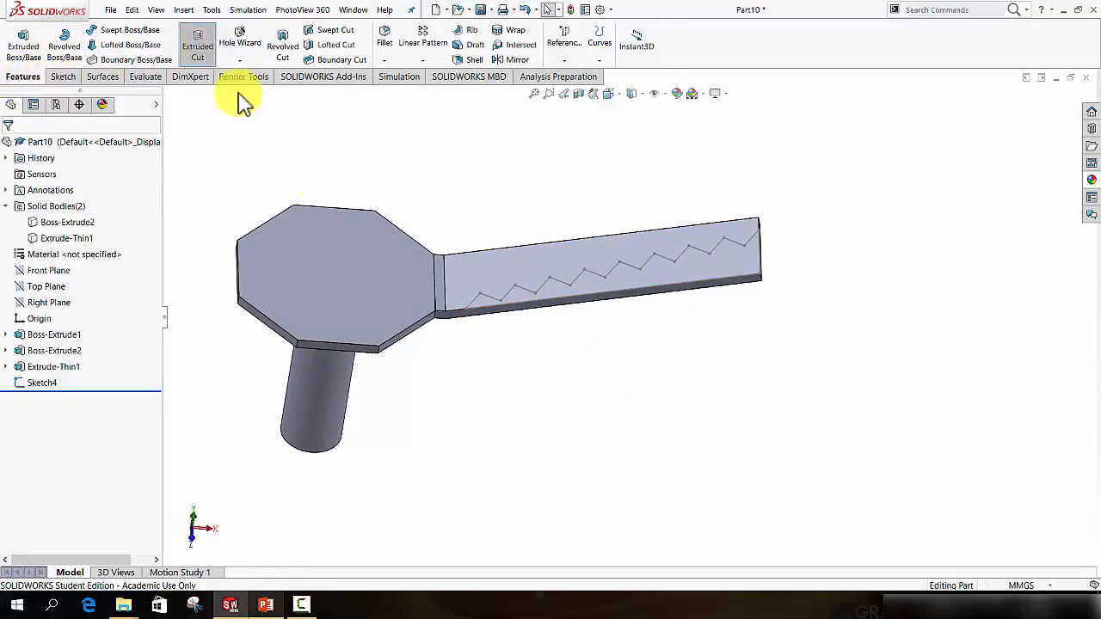
pyautogui.click(614, 277)
pyautogui.click(1041, 112)
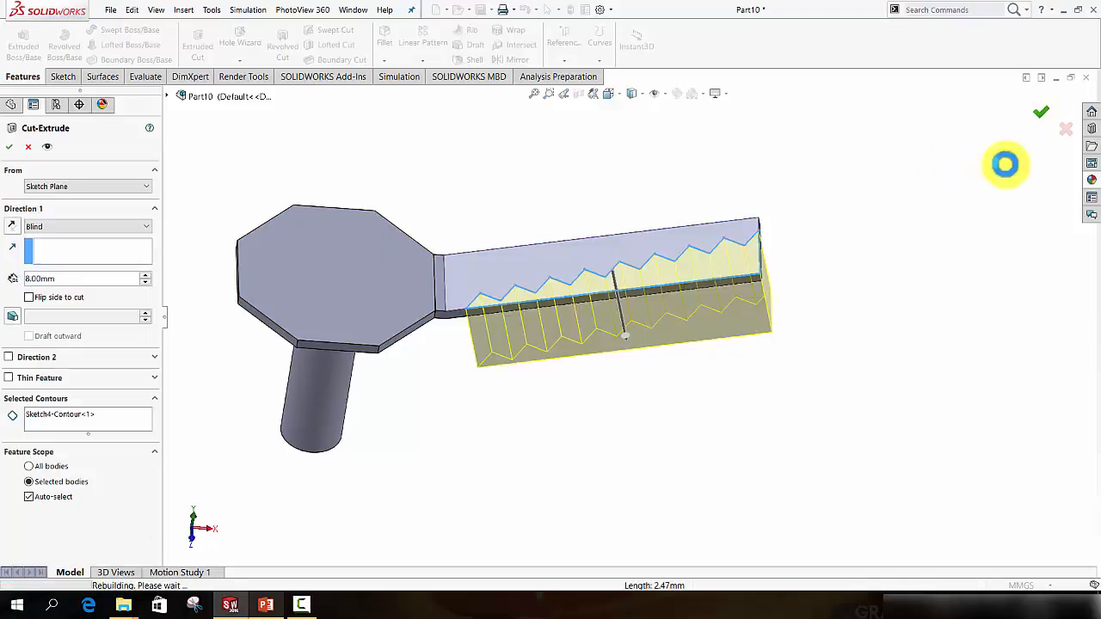
# Step: On the arm's upper face, sketch a centerline about 3 mm long across one tooth's base, joining its two inner notch corners
pyautogui.moveTo(634, 371); pyautogui.dragTo(467, 235, button='middle')
pyautogui.scroll(-4, 578, 338)
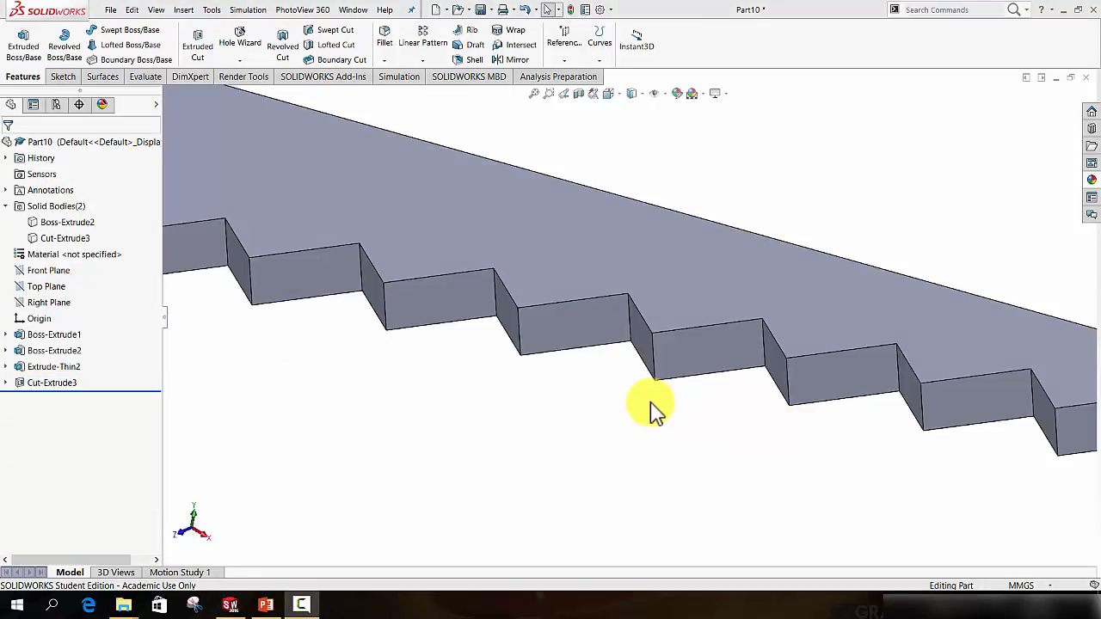
pyautogui.scroll(5, 652, 408)
pyautogui.moveTo(706, 376); pyautogui.dragTo(667, 359, button='middle')
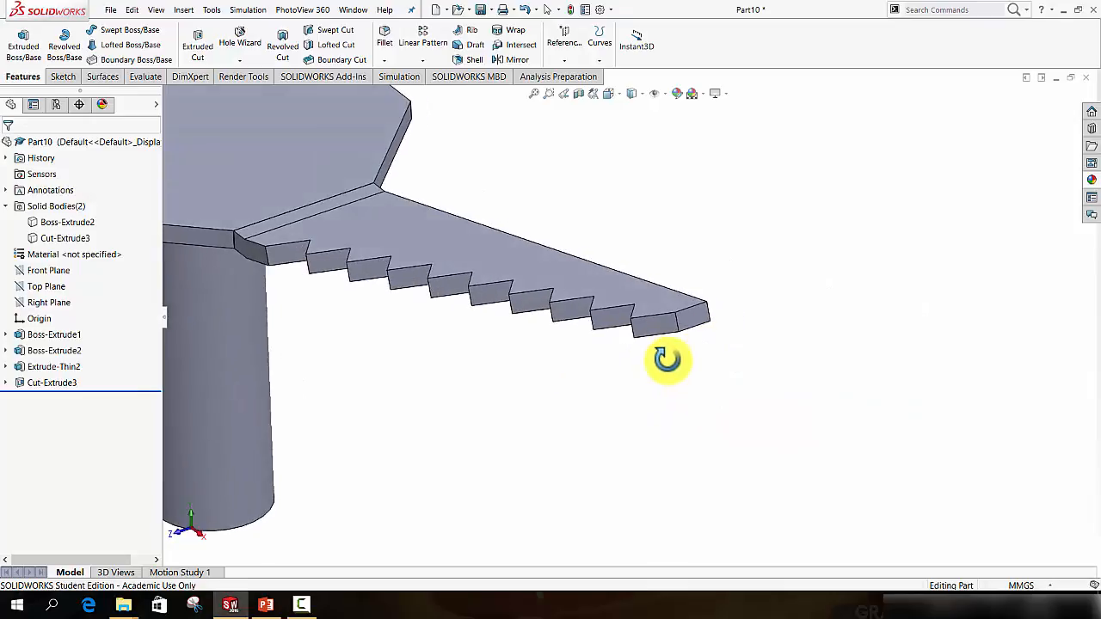
pyautogui.scroll(-5, 474, 275)
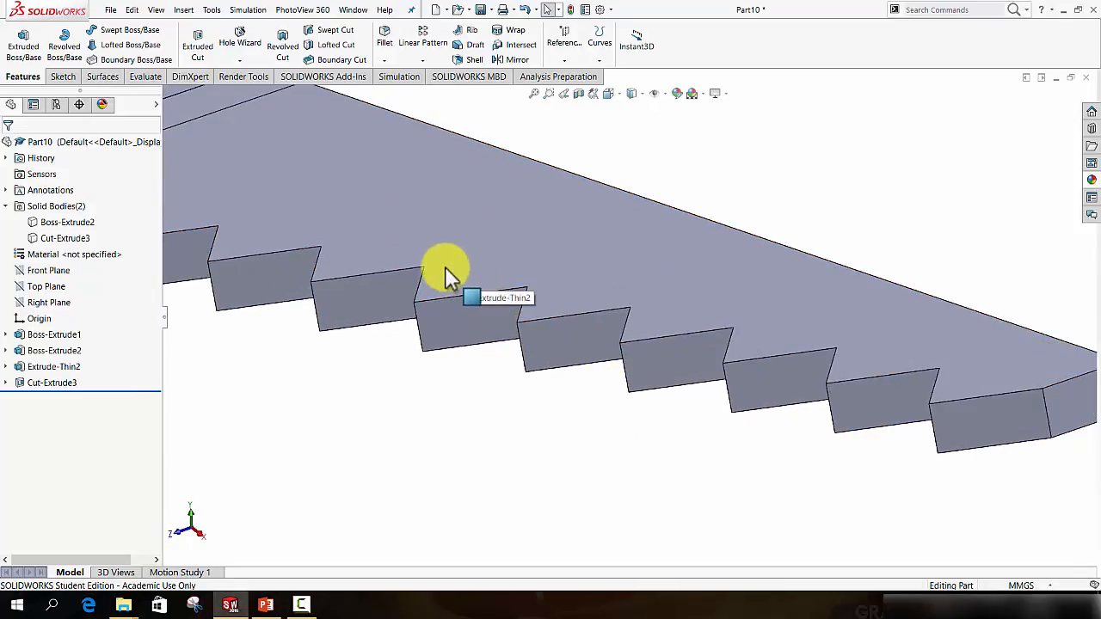
pyautogui.scroll(3, 439, 258)
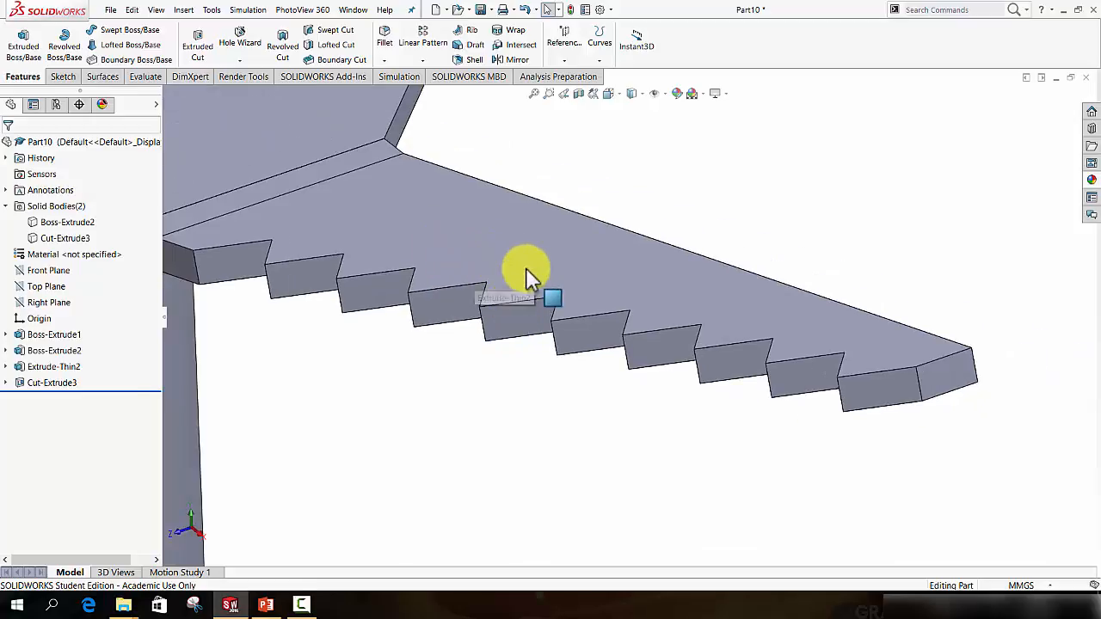
pyautogui.click(521, 261)
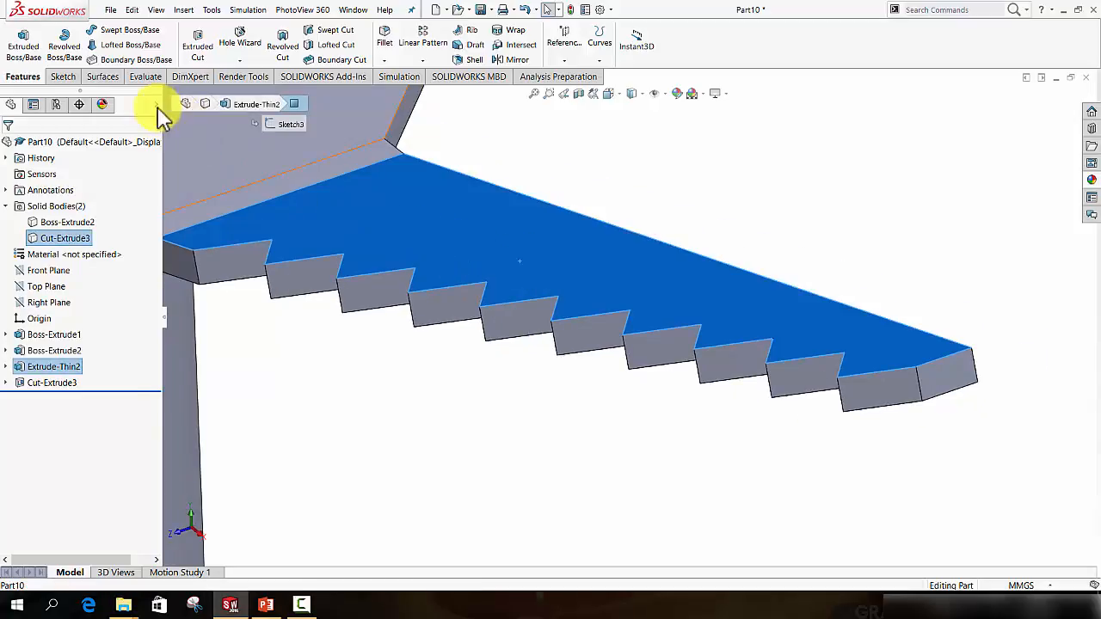
pyautogui.click(63, 79)
pyautogui.click(117, 30)
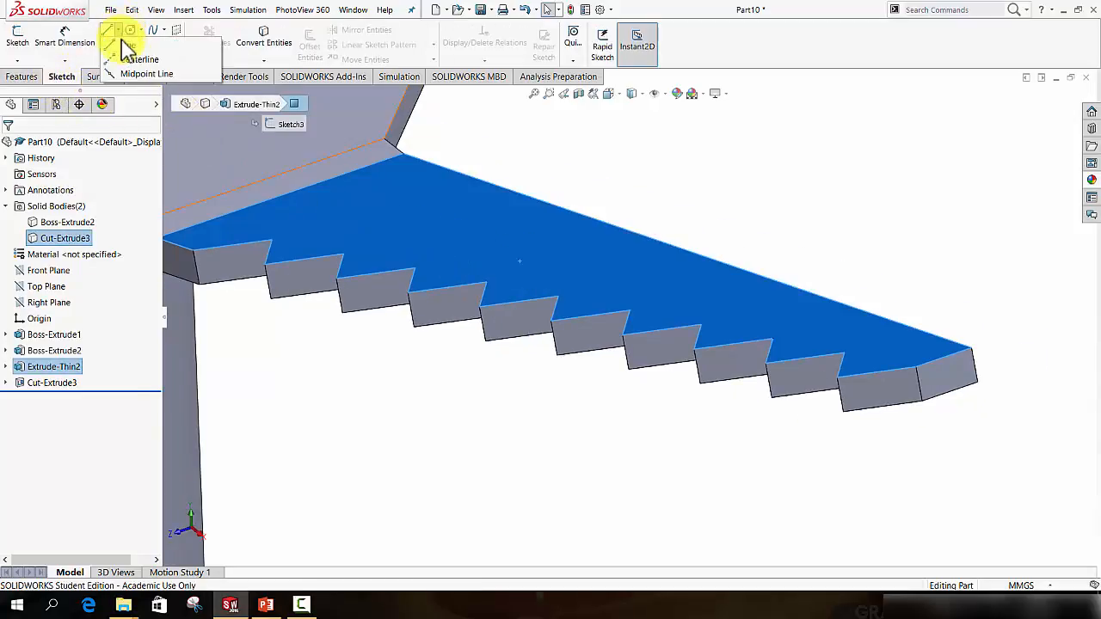
pyautogui.click(122, 55)
pyautogui.scroll(-4, 545, 297)
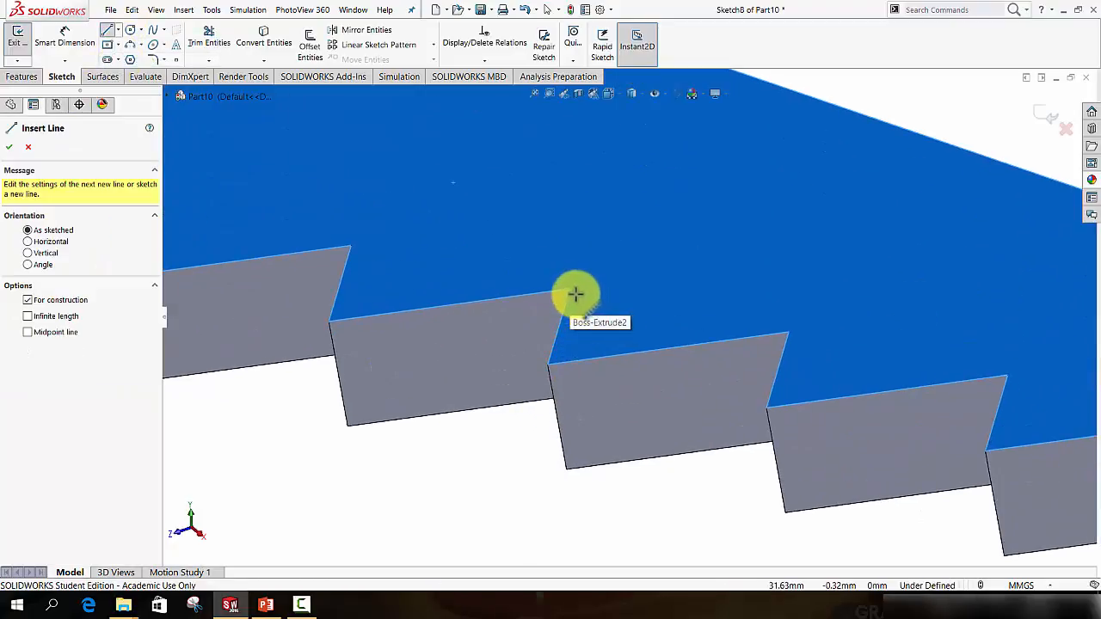
pyautogui.click(568, 289)
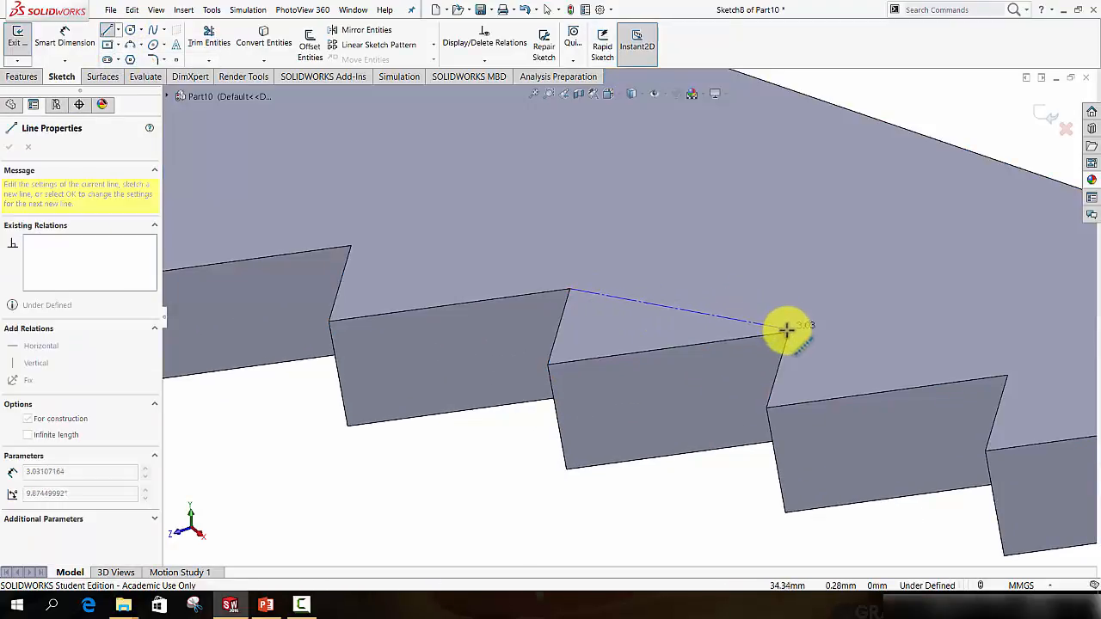
pyautogui.click(789, 331)
pyautogui.rightClick(786, 302)
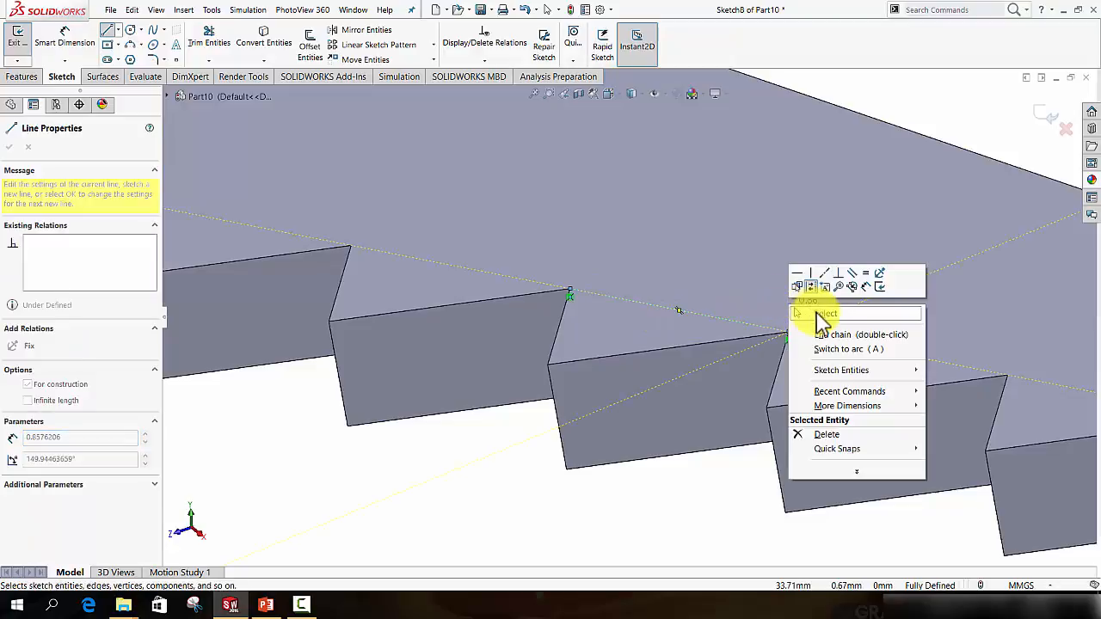
pyautogui.click(821, 319)
# Step: Add a second centerline about 1.6 mm long from the tooth's tip to the midpoint of the base centerline and finish the sketch
pyautogui.click(117, 38)
pyautogui.click(142, 71)
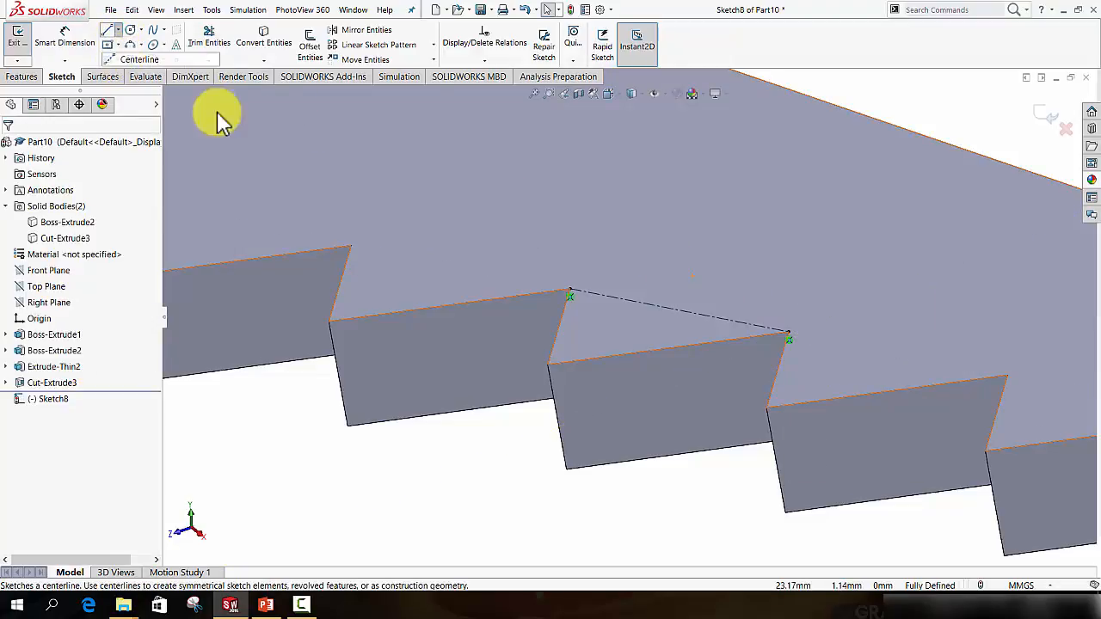
pyautogui.click(548, 363)
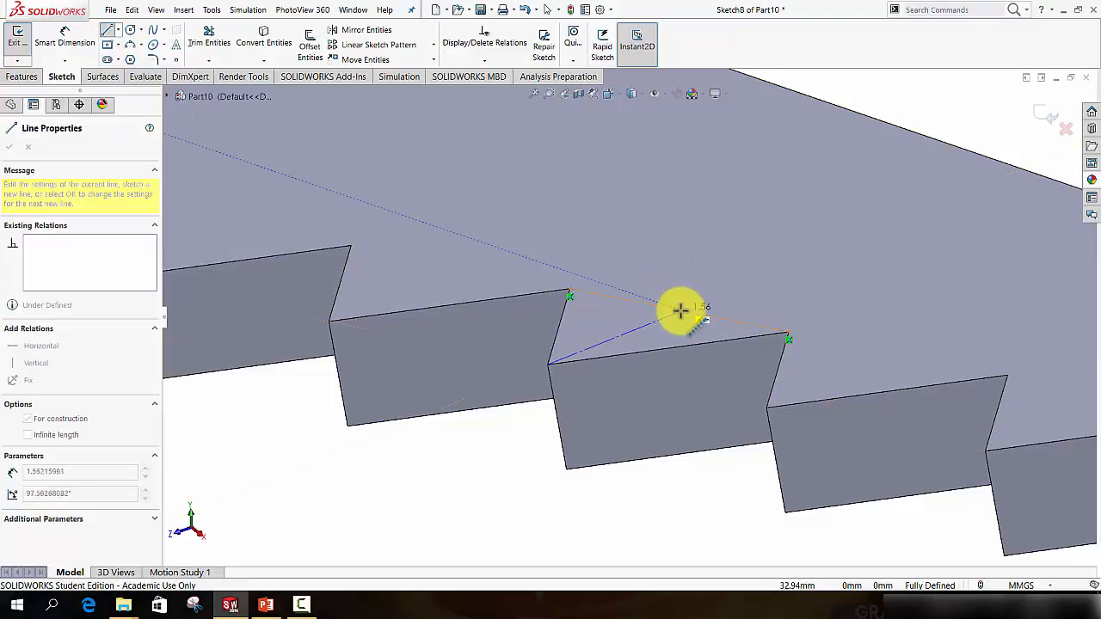
pyautogui.click(679, 311)
pyautogui.press('Escape')
pyautogui.scroll(3, 671, 378)
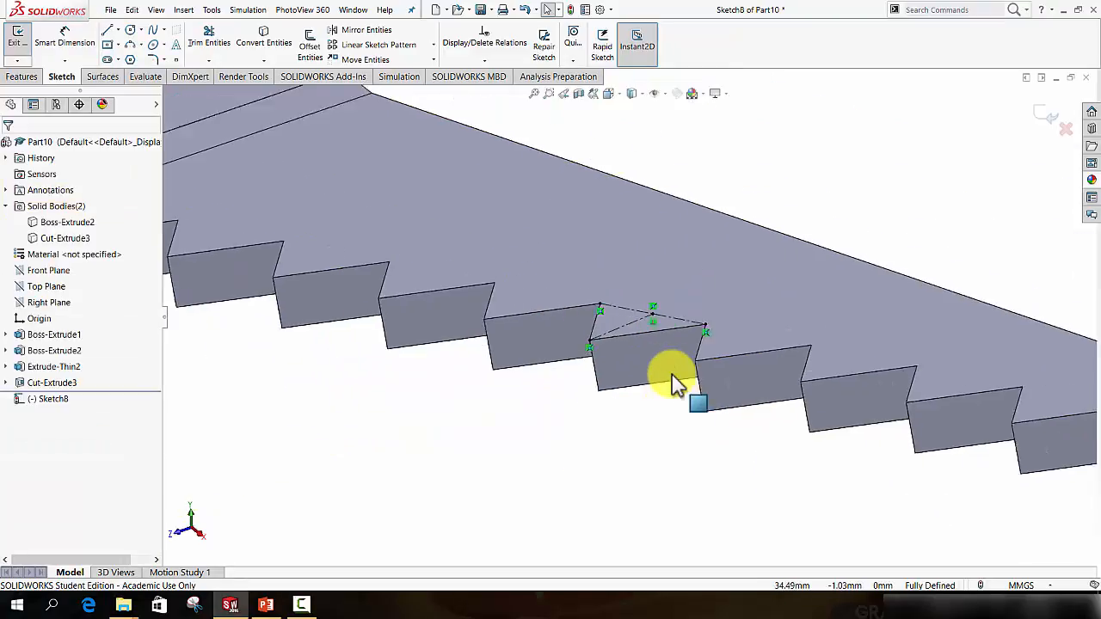
pyautogui.click(1039, 112)
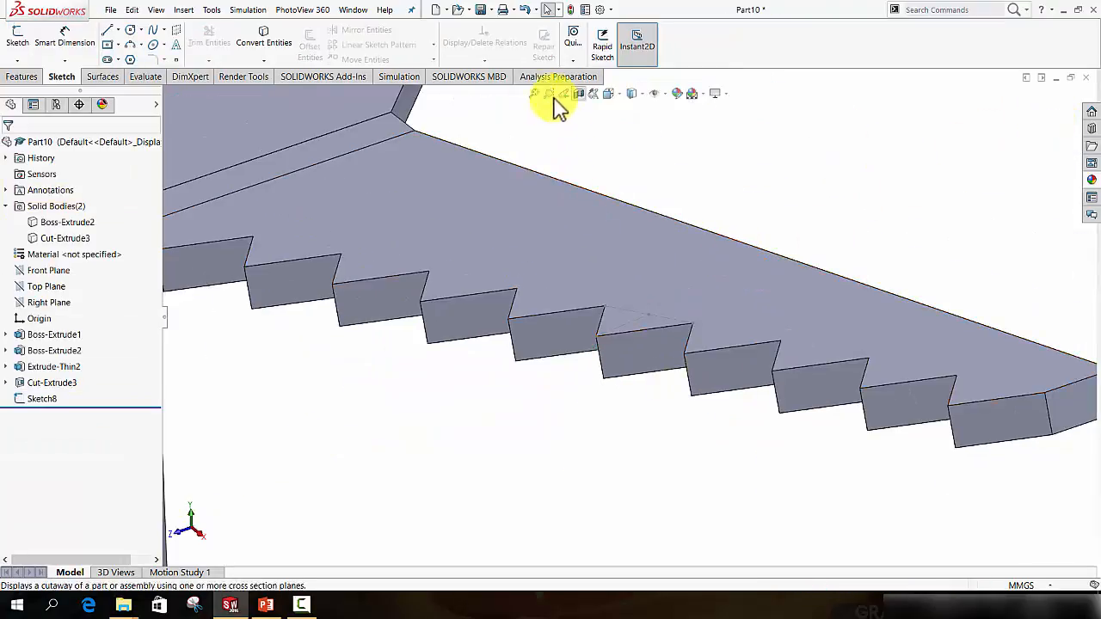
# Step: Create a reference plane through the tooth's tip-to-base centerline and the vertical edge at its tip
pyautogui.click(23, 78)
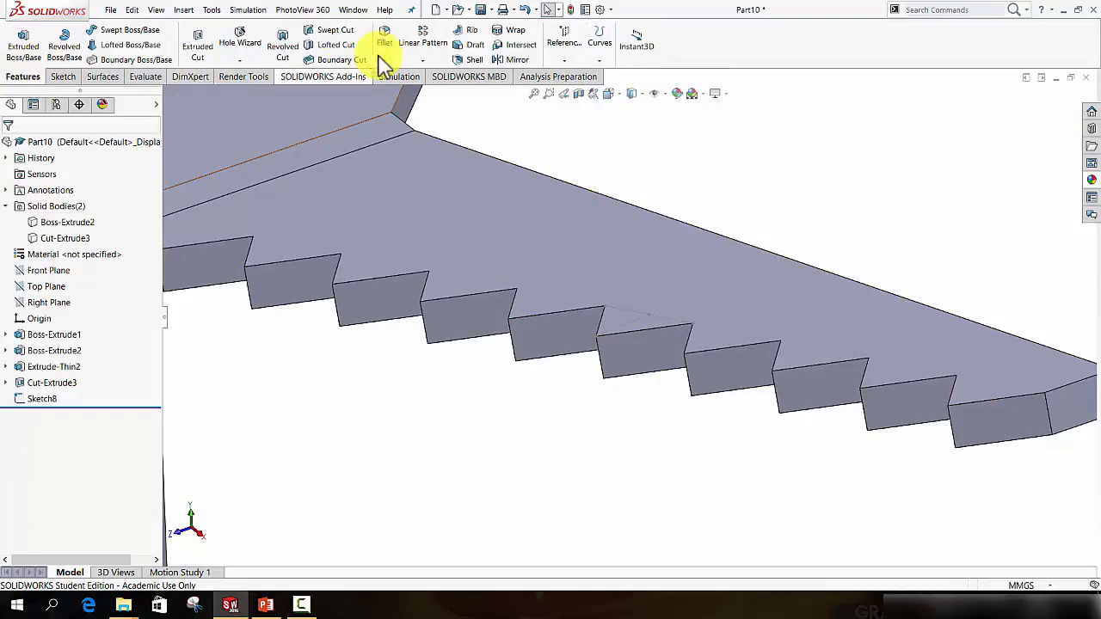
pyautogui.click(559, 44)
pyautogui.click(575, 78)
pyautogui.scroll(-4, 632, 335)
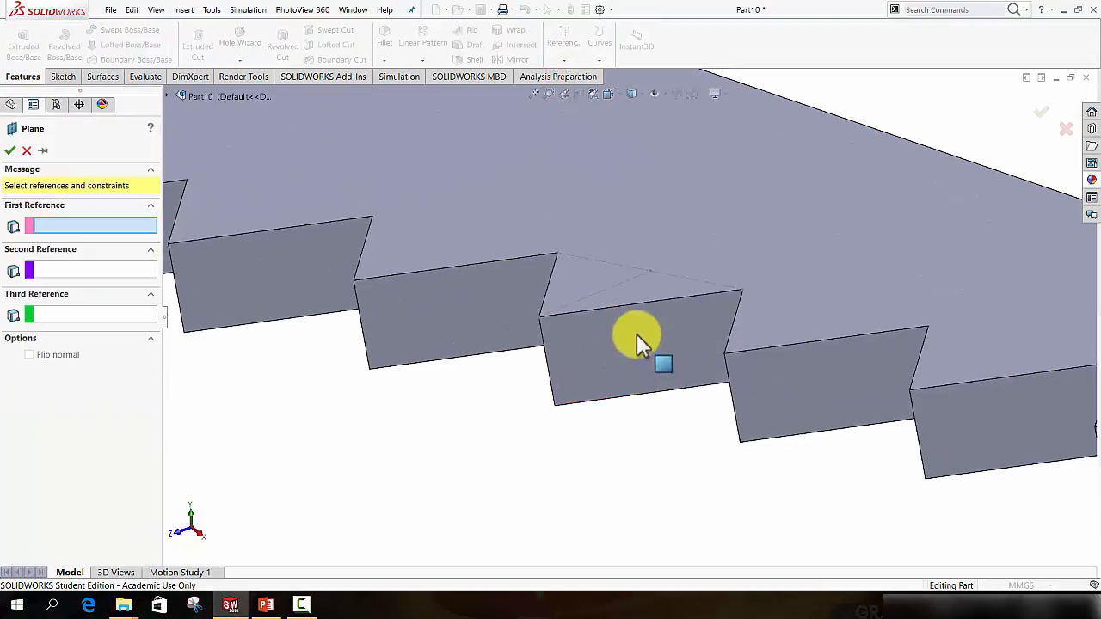
pyautogui.click(604, 292)
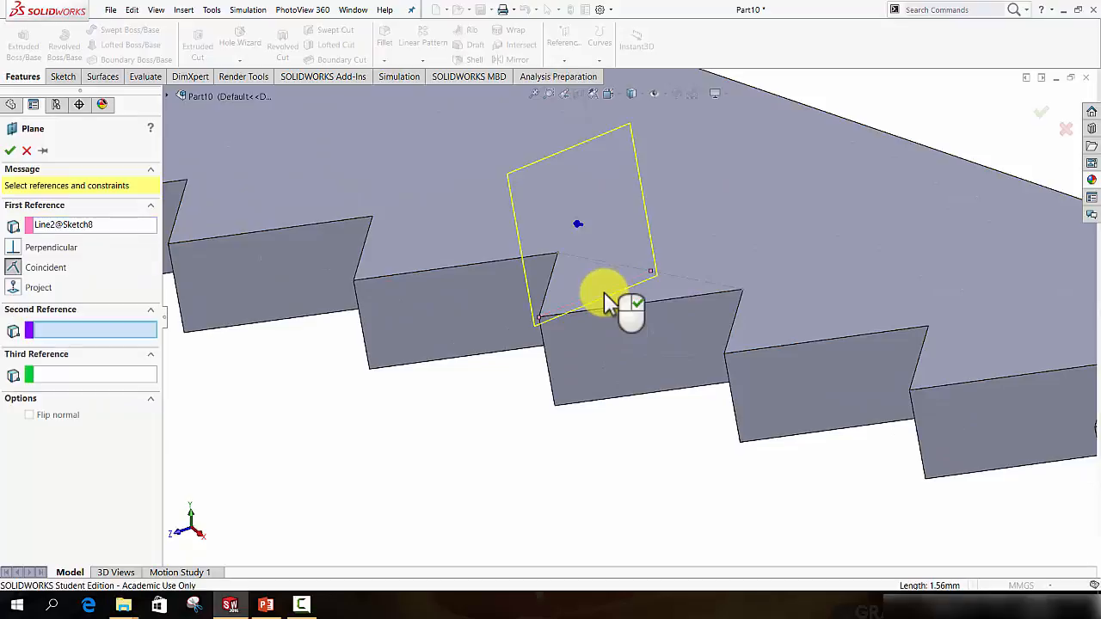
pyautogui.click(549, 370)
pyautogui.rightClick(549, 370)
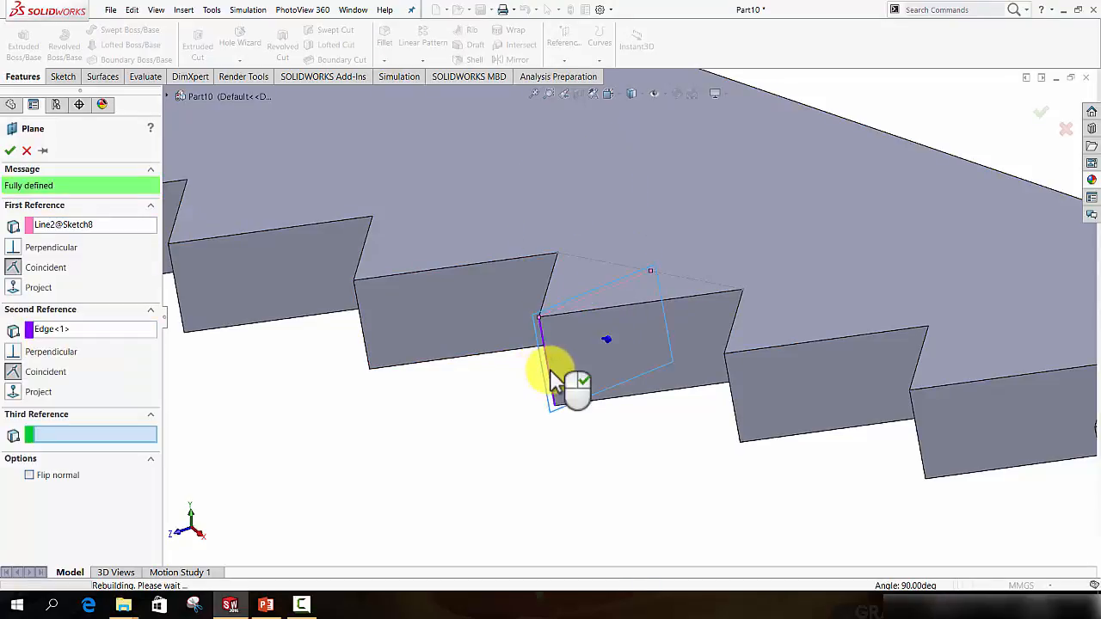
# Step: Sketch a closed right triangle on the new plane at the tooth's lower outer corner, with a vertical side about 0.42 mm long
pyautogui.scroll(2, 632, 347)
pyautogui.scroll(3, 633, 352)
pyautogui.moveTo(597, 364); pyautogui.dragTo(546, 319, button='middle')
pyautogui.scroll(-5, 598, 320)
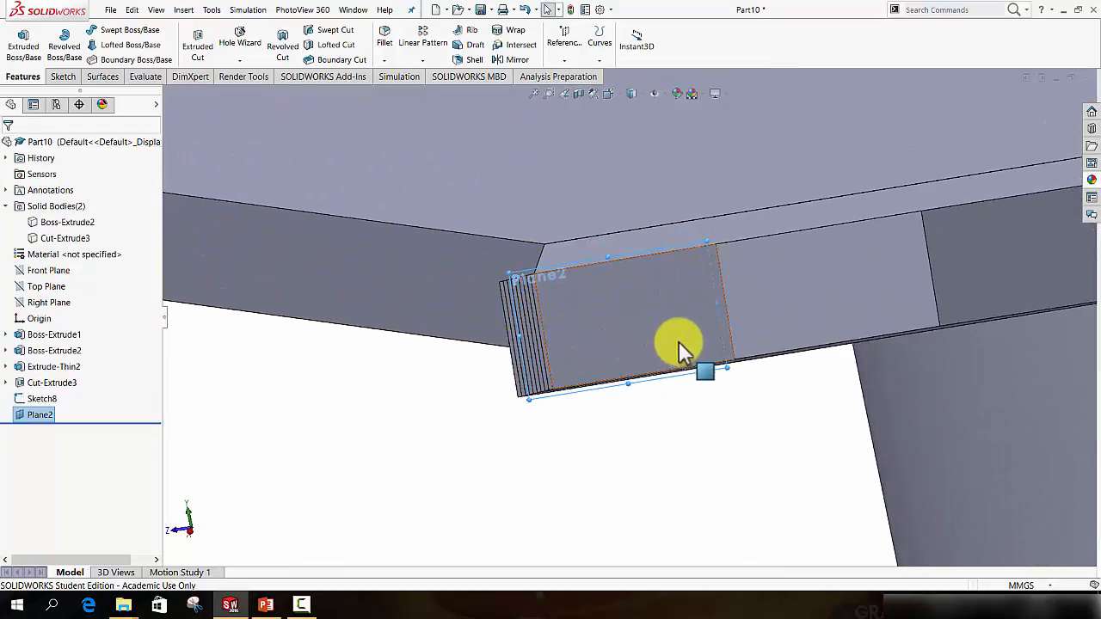
pyautogui.moveTo(663, 340); pyautogui.dragTo(638, 344, button='middle')
pyautogui.click(67, 76)
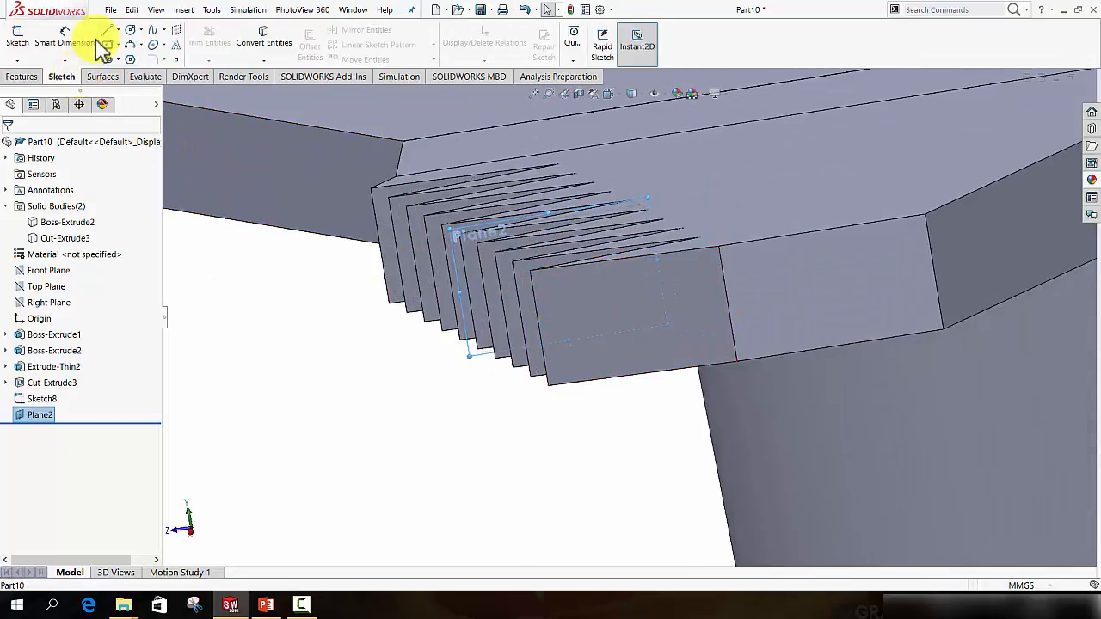
pyautogui.click(106, 33)
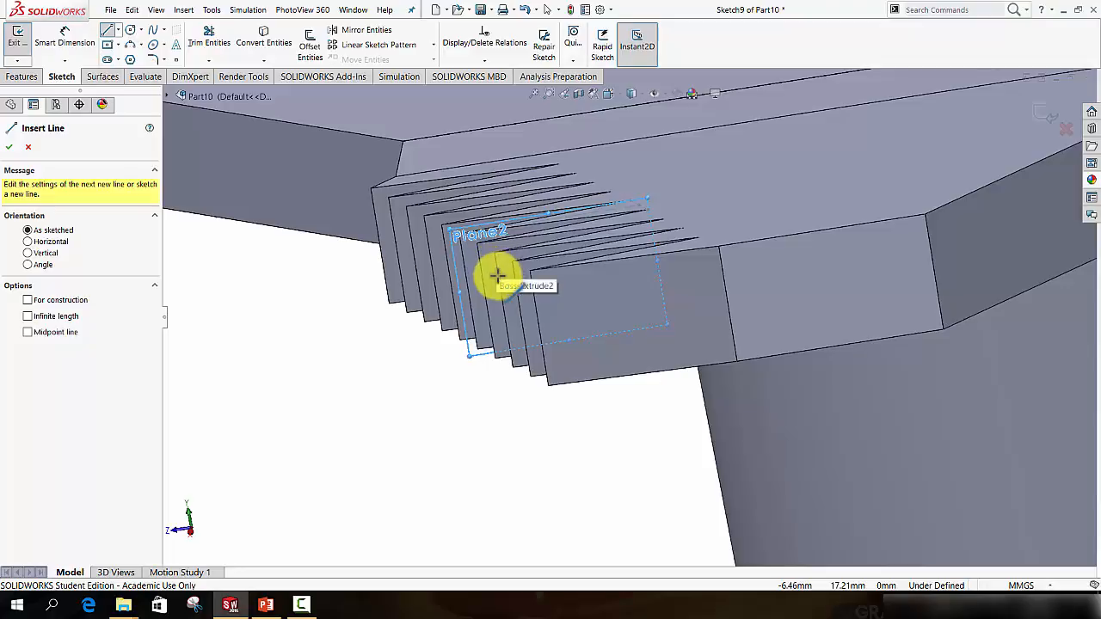
pyautogui.press('space')
pyautogui.click(605, 397)
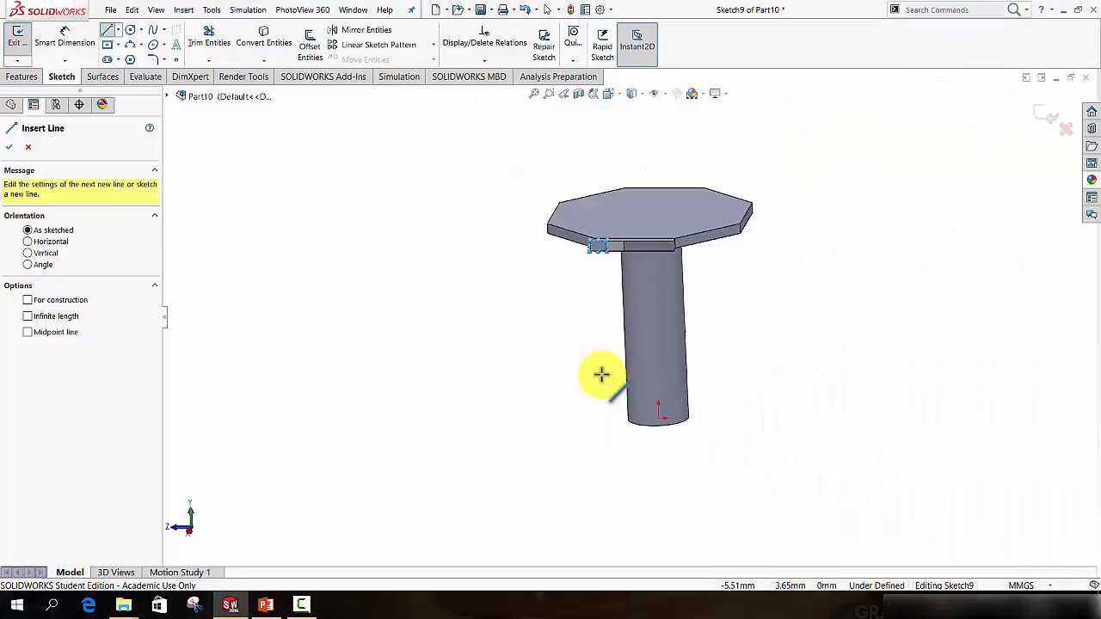
pyautogui.scroll(-10, 597, 271)
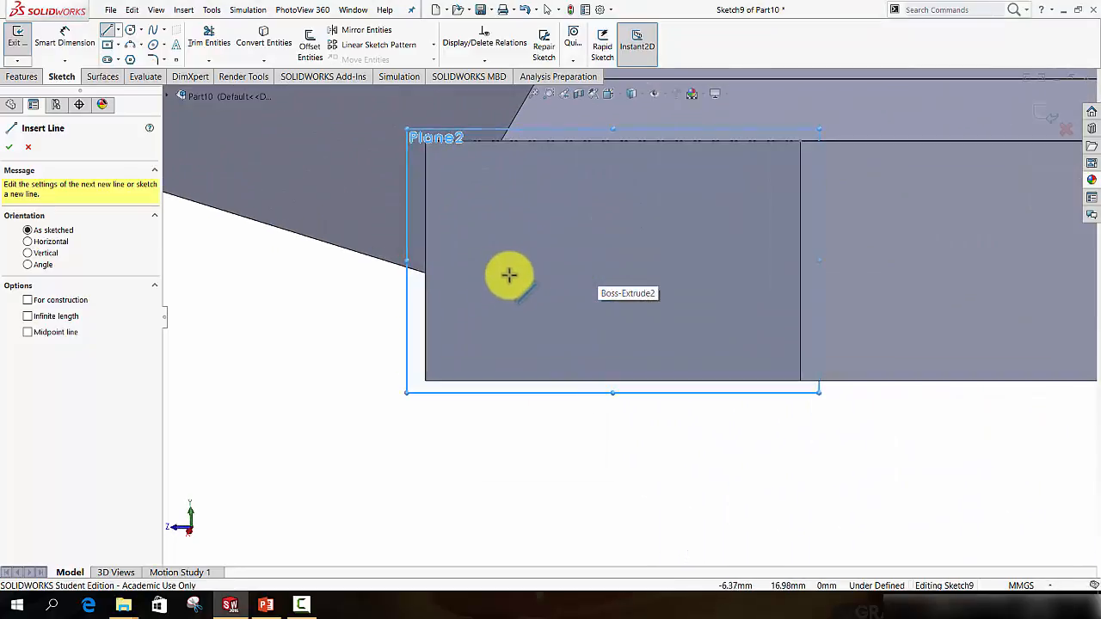
pyautogui.click(425, 277)
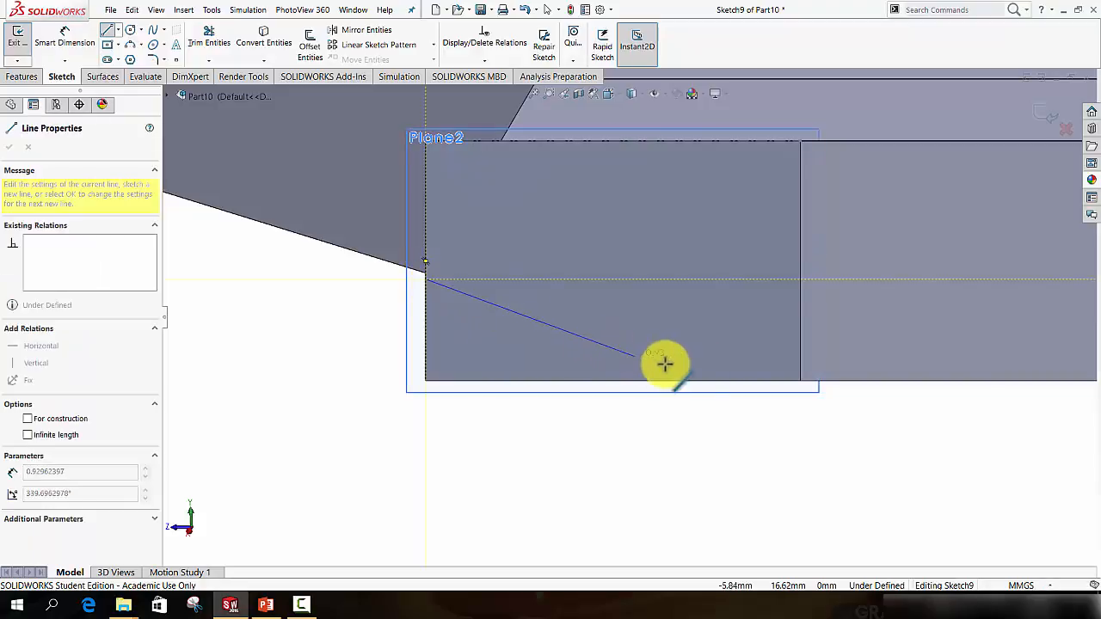
pyautogui.click(786, 378)
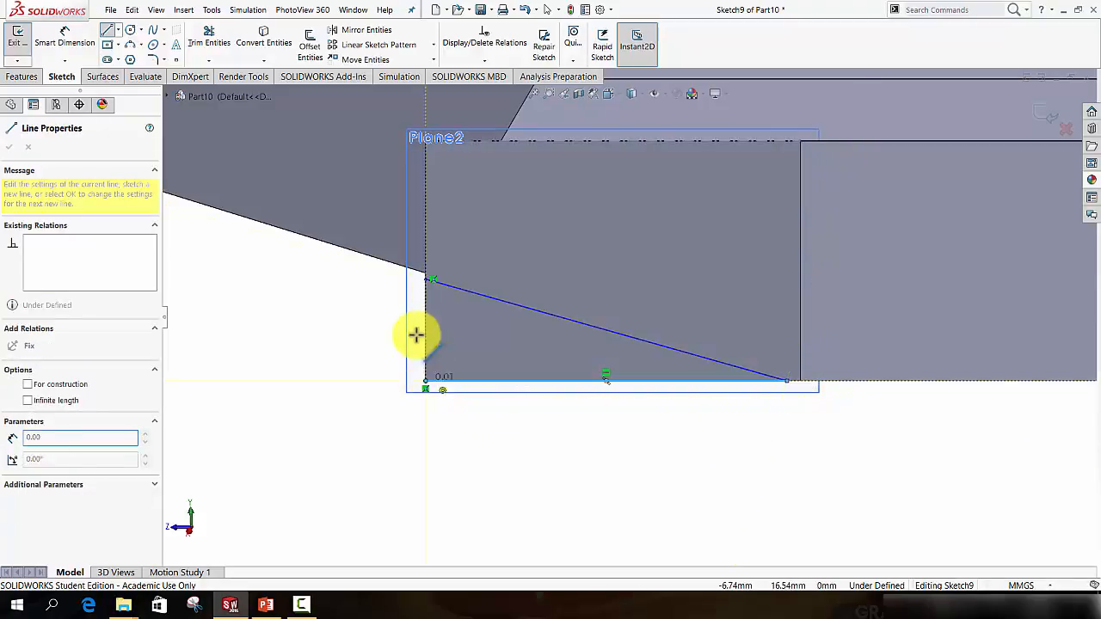
pyautogui.click(425, 280)
# Step: Set up an Extruded Cut of the triangle with the Mid Plane end condition
pyautogui.scroll(4, 420, 319)
pyautogui.moveTo(444, 346); pyautogui.dragTo(454, 349, button='middle')
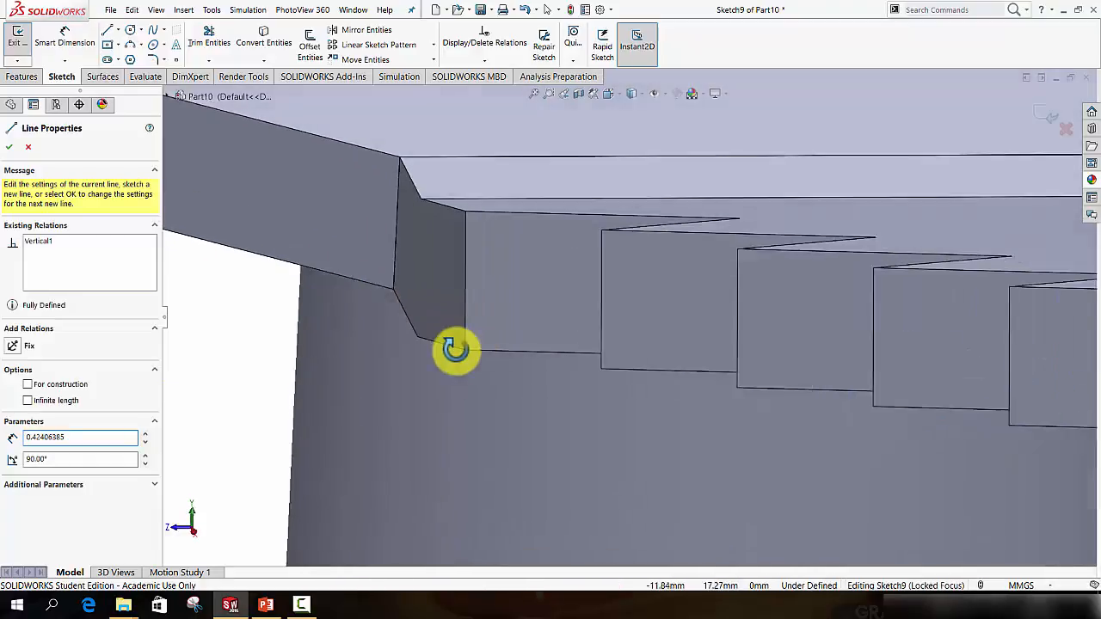
pyautogui.scroll(5, 451, 346)
pyautogui.click(20, 77)
pyautogui.click(199, 47)
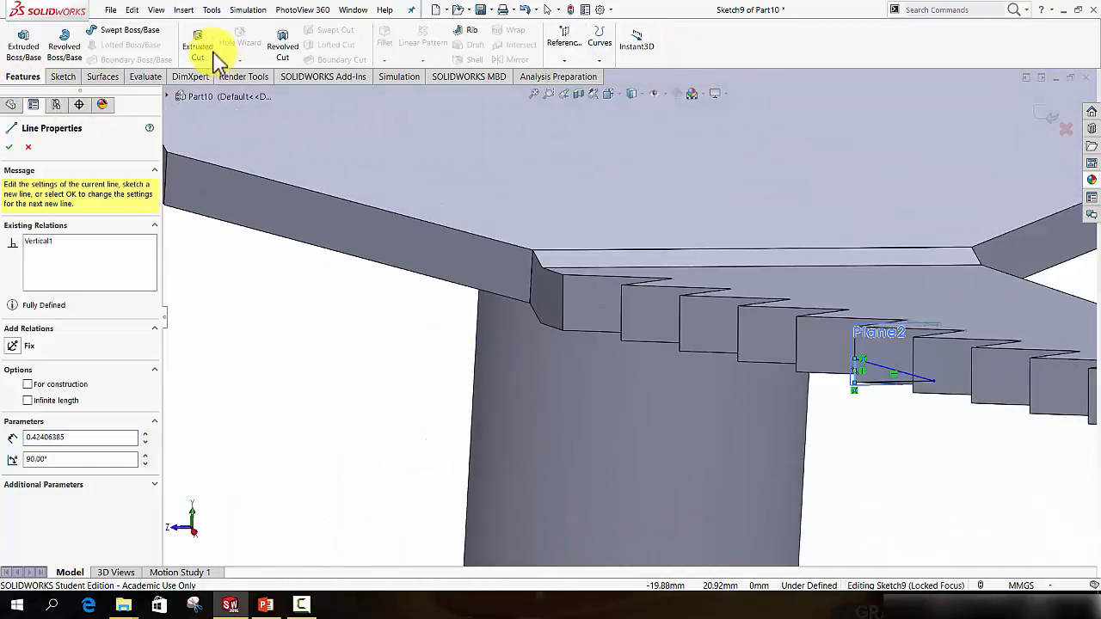
pyautogui.moveTo(572, 290)
pyautogui.mouseDown(button='middle')
pyautogui.moveTo(791, 350)
pyautogui.moveTo(639, 347)
pyautogui.mouseUp(button='middle')
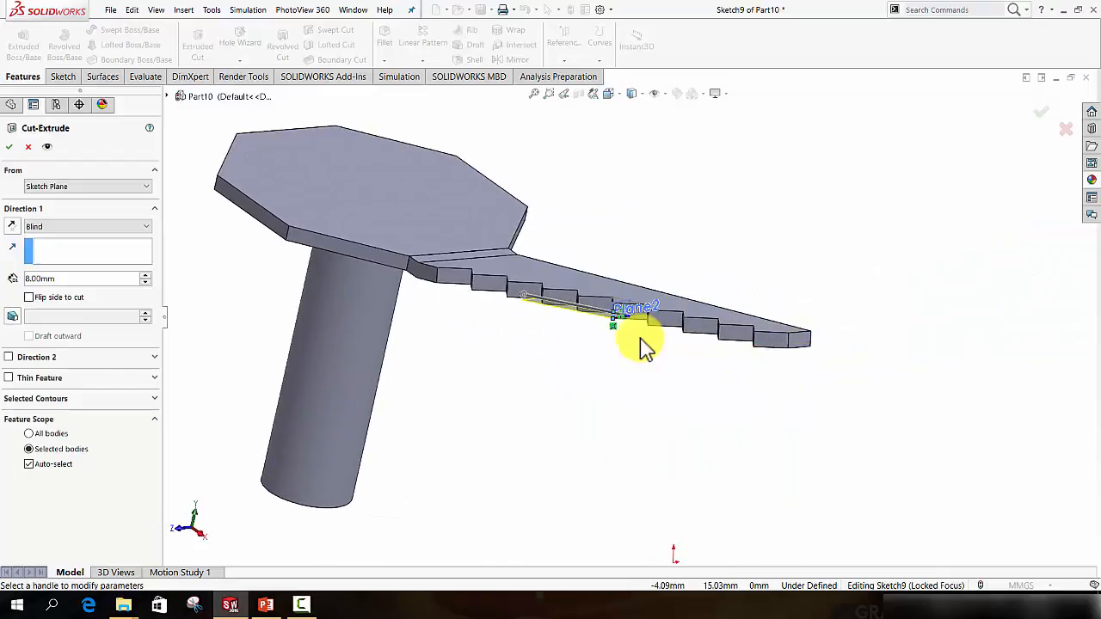
pyautogui.scroll(-4, 524, 307)
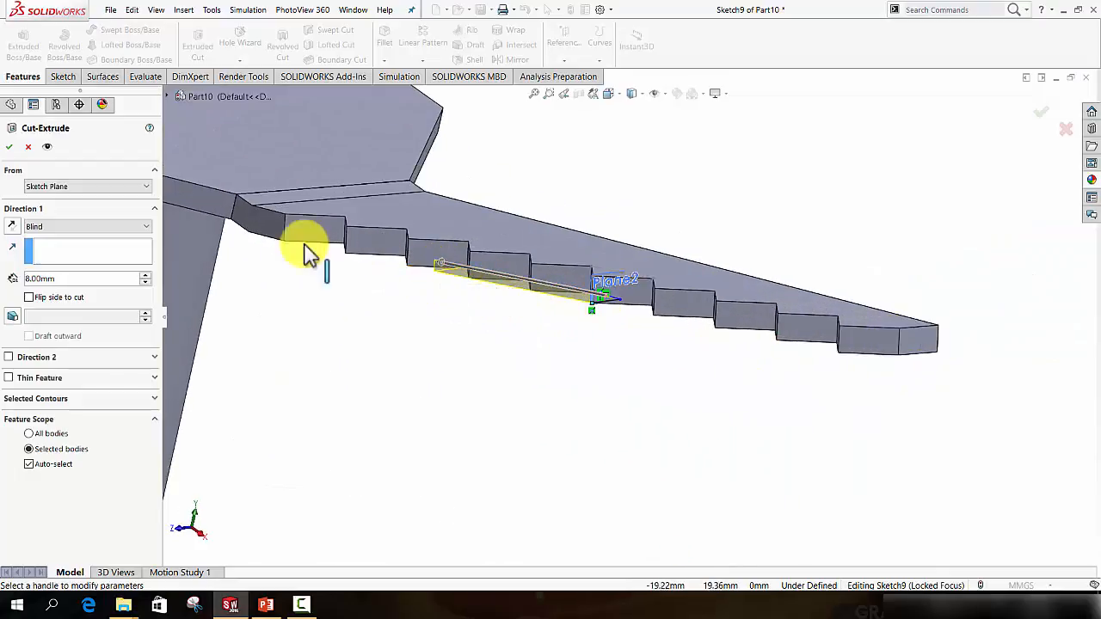
pyautogui.click(47, 228)
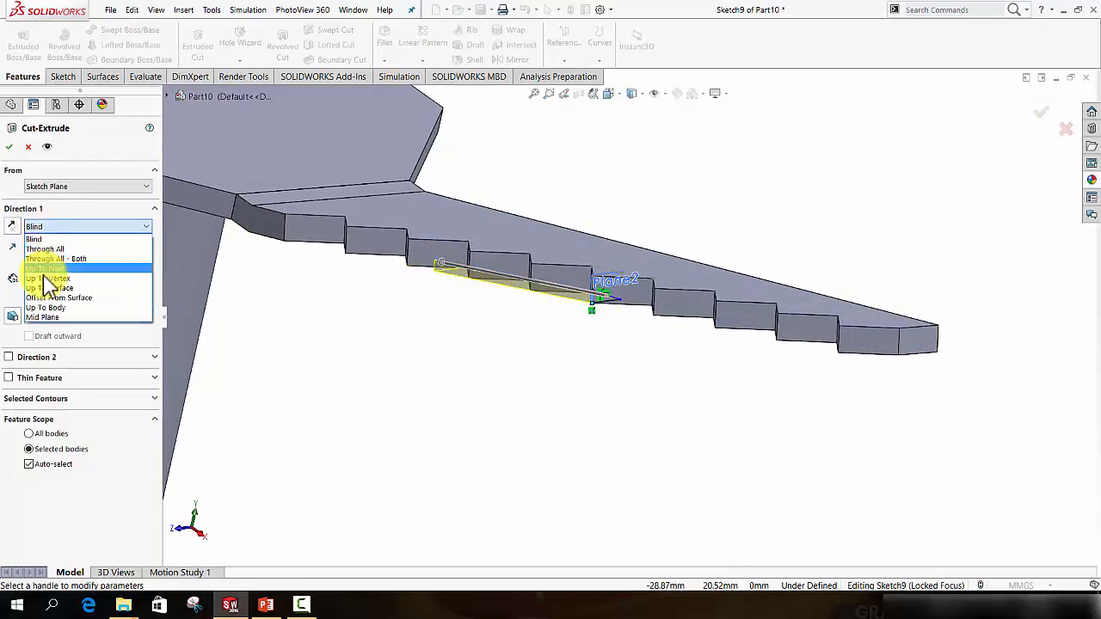
pyautogui.click(49, 315)
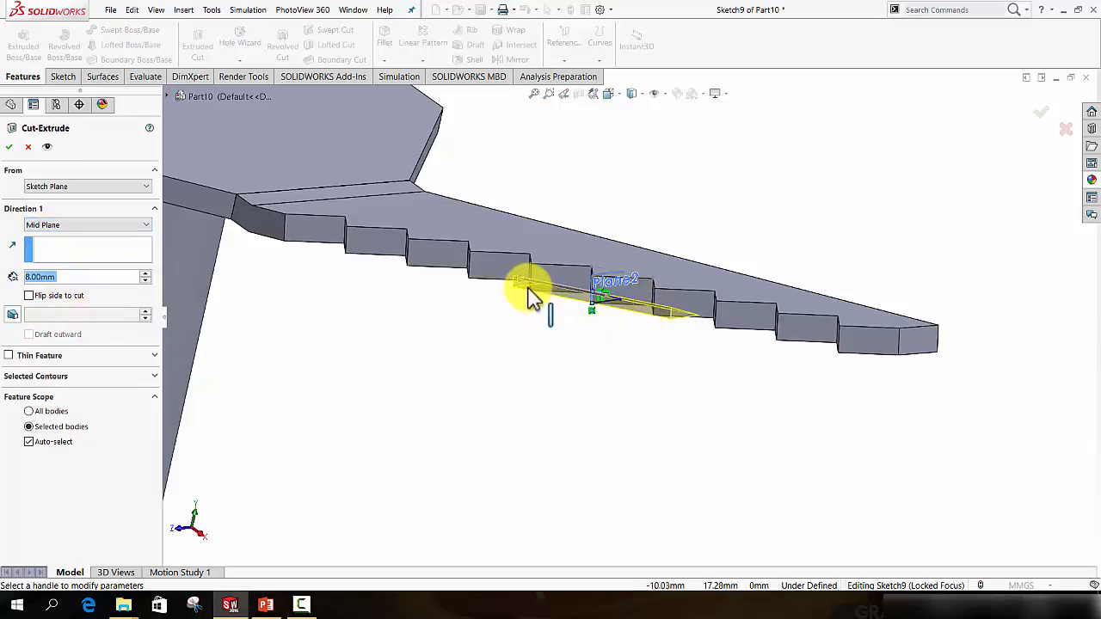
# Step: Extend the mid-plane cut's depth to 38 mm along the whole row of teeth
pyautogui.moveTo(520, 279)
pyautogui.mouseDown()
pyautogui.moveTo(467, 282)
pyautogui.moveTo(248, 246)
pyautogui.moveTo(308, 245)
pyautogui.mouseUp()
pyautogui.scroll(3, 305, 238)
pyautogui.moveTo(311, 242); pyautogui.dragTo(426, 282, button='middle')
pyautogui.scroll(-5, 520, 280)
pyautogui.scroll(-4, 704, 364)
pyautogui.moveTo(704, 365); pyautogui.dragTo(690, 381, button='middle')
pyautogui.scroll(-5, 719, 385)
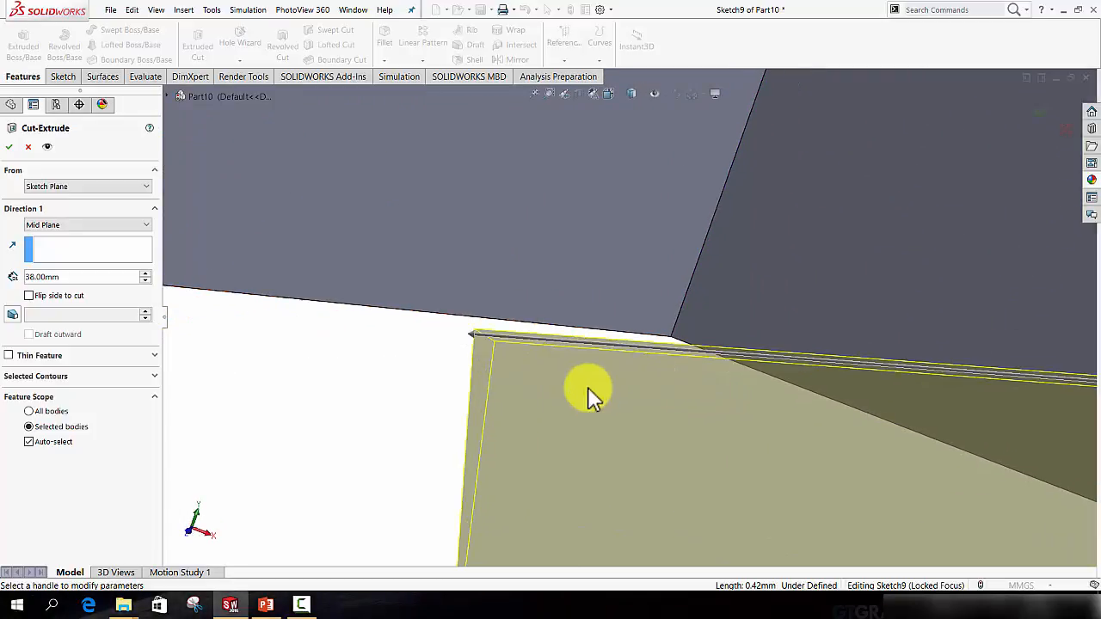
pyautogui.scroll(3, 643, 357)
pyautogui.moveTo(641, 342); pyautogui.dragTo(649, 296, button='middle')
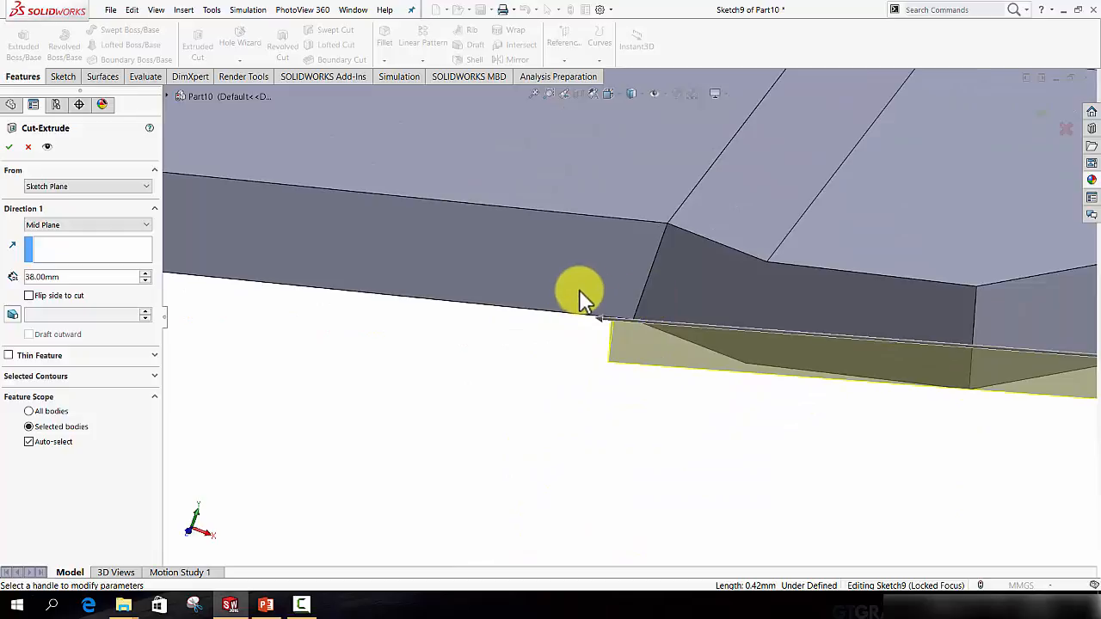
# Step: Apply the triangular cut to all bodies and complete it
pyautogui.click(29, 412)
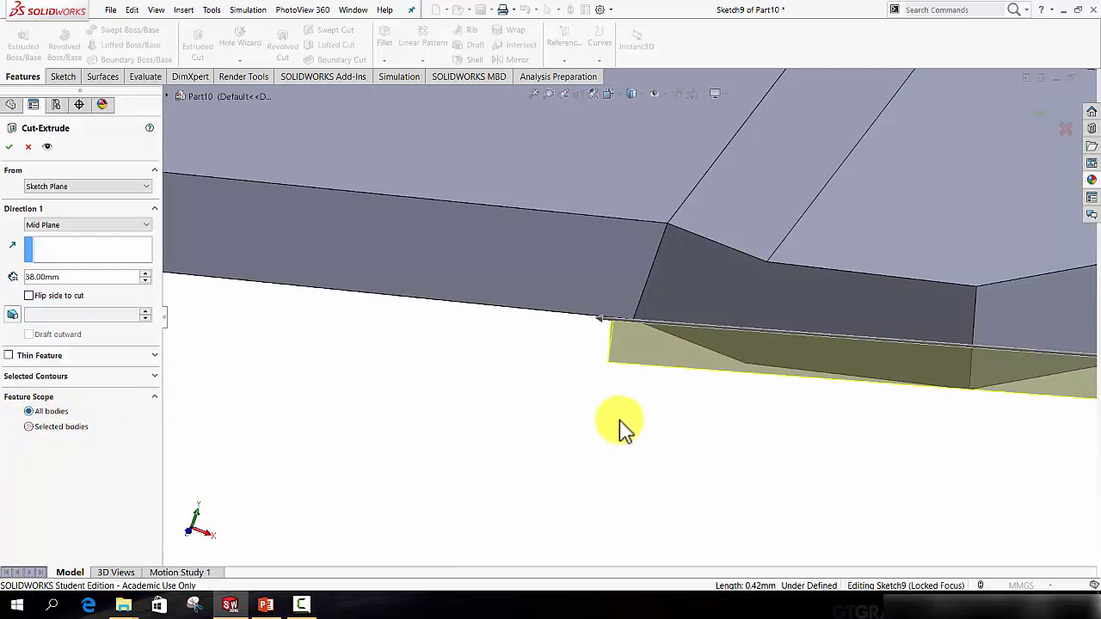
pyautogui.click(11, 148)
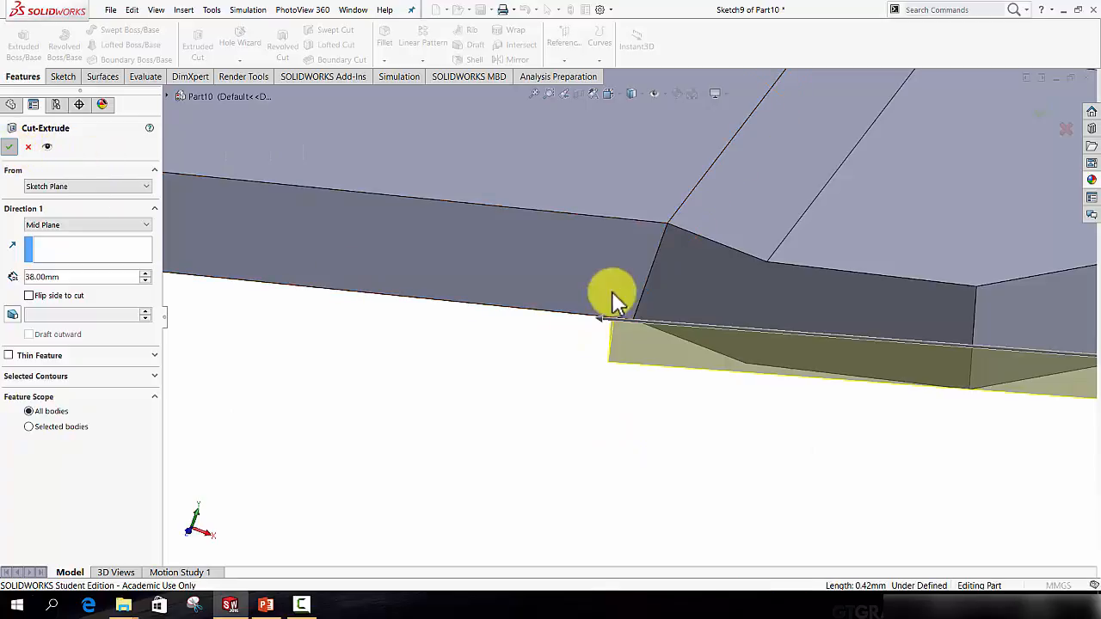
pyautogui.scroll(5, 740, 295)
pyautogui.moveTo(786, 307); pyautogui.dragTo(802, 367, button='middle')
pyautogui.scroll(4, 800, 359)
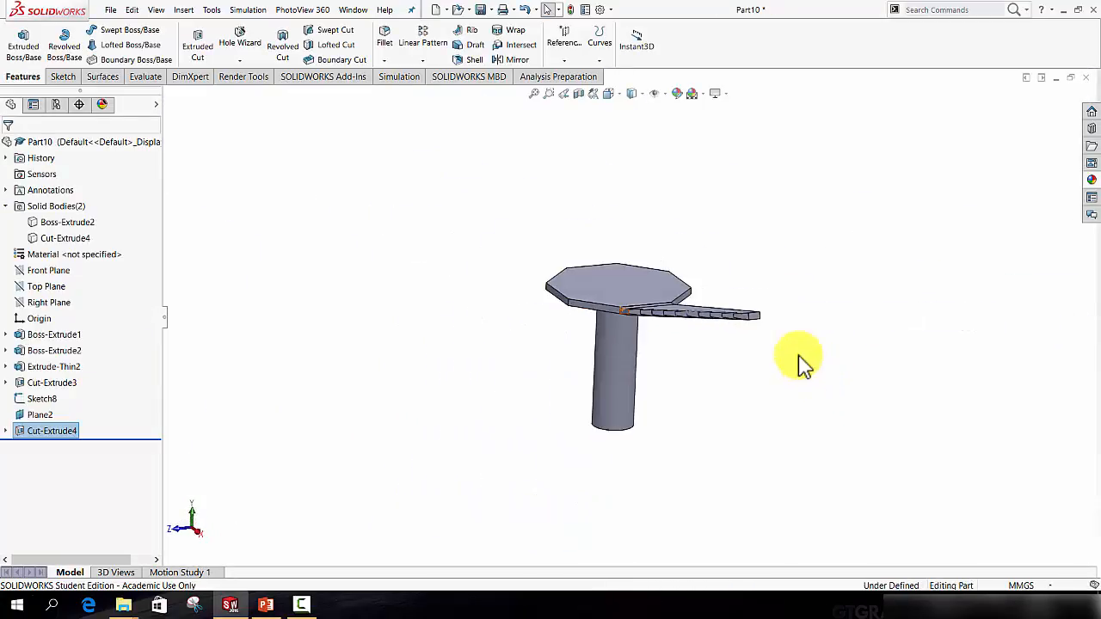
# Step: Hide the reference plane and the leftover tooth sketch on the arm
pyautogui.scroll(-8, 749, 314)
pyautogui.moveTo(538, 315); pyautogui.dragTo(520, 314, button='middle')
pyautogui.scroll(-5, 520, 314)
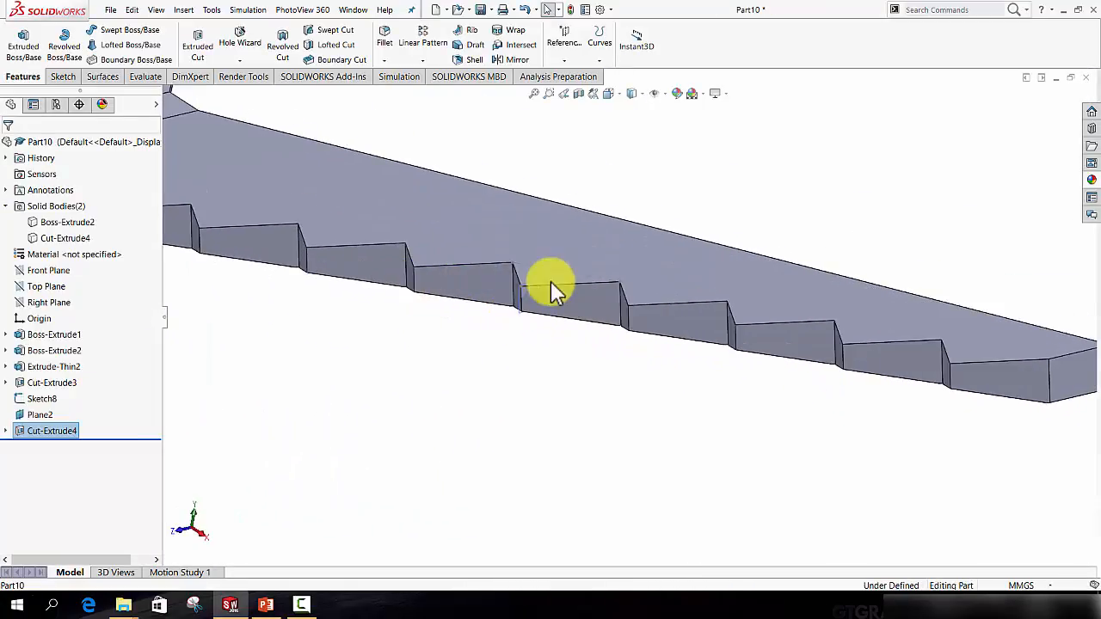
pyautogui.rightClick(498, 276)
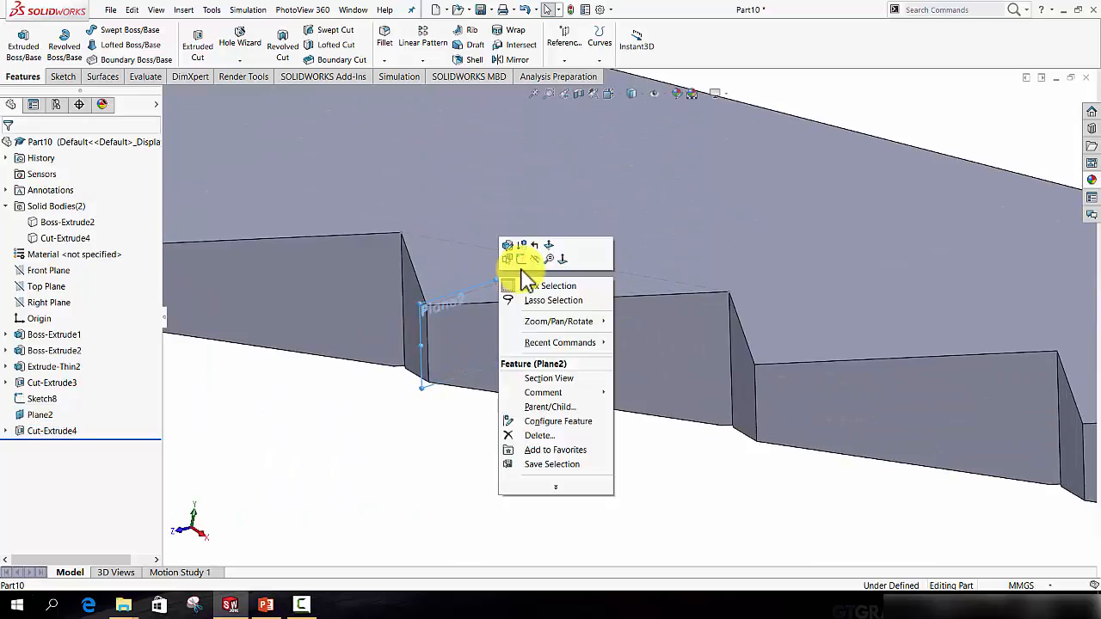
pyautogui.click(535, 260)
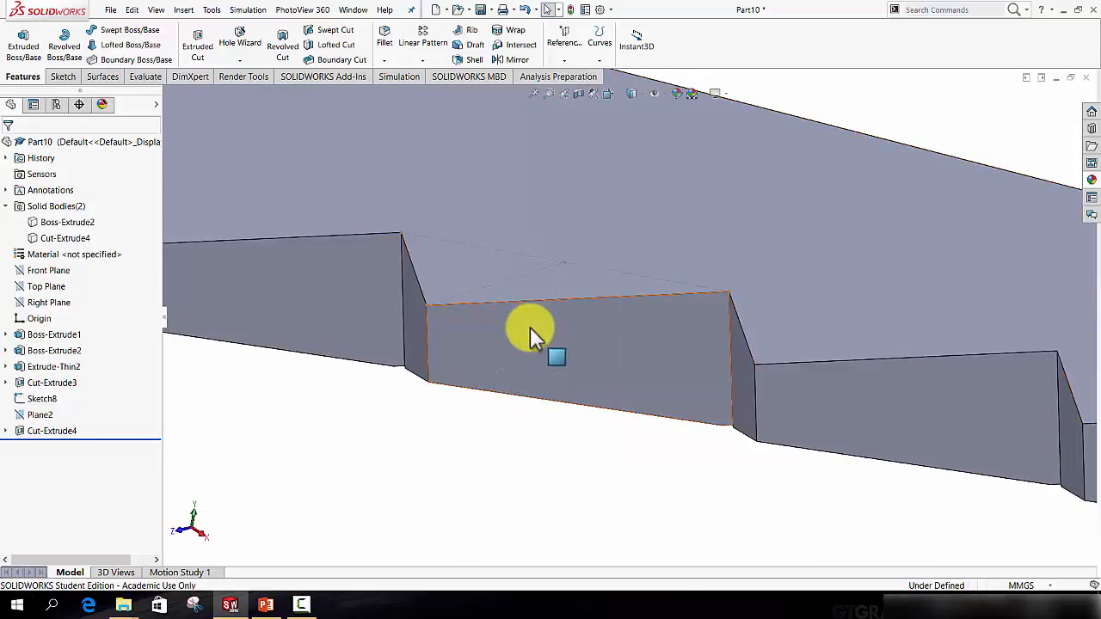
pyautogui.rightClick(523, 277)
pyautogui.click(545, 261)
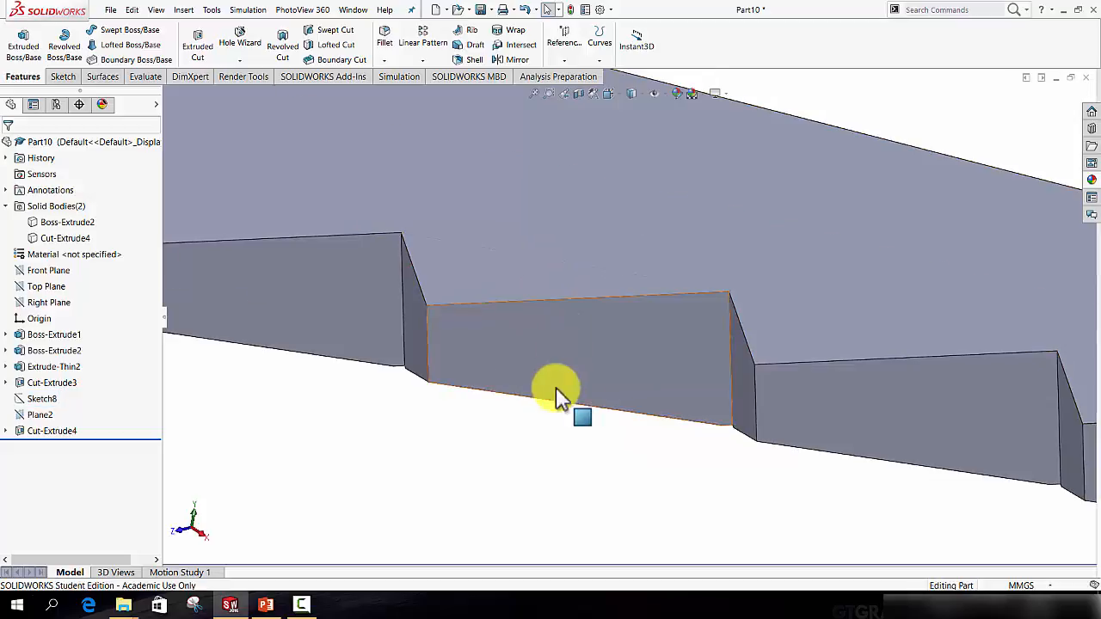
# Step: Start an angle-distance chamfer and set its distance to 0.3 mm
pyautogui.scroll(10, 555, 388)
pyautogui.scroll(-2, 396, 311)
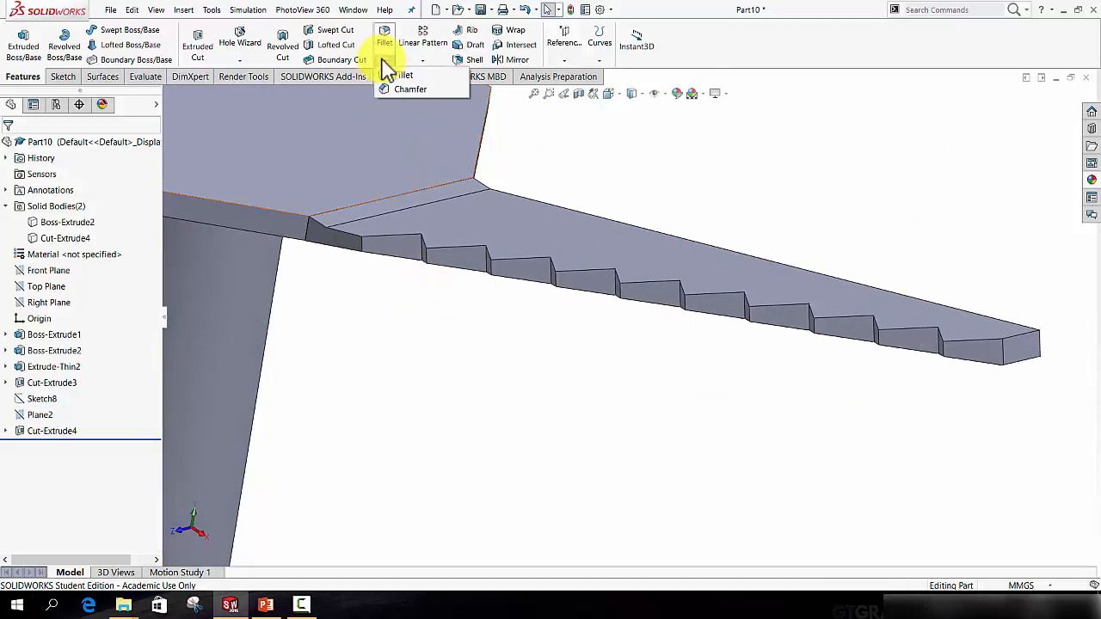
pyautogui.click(408, 89)
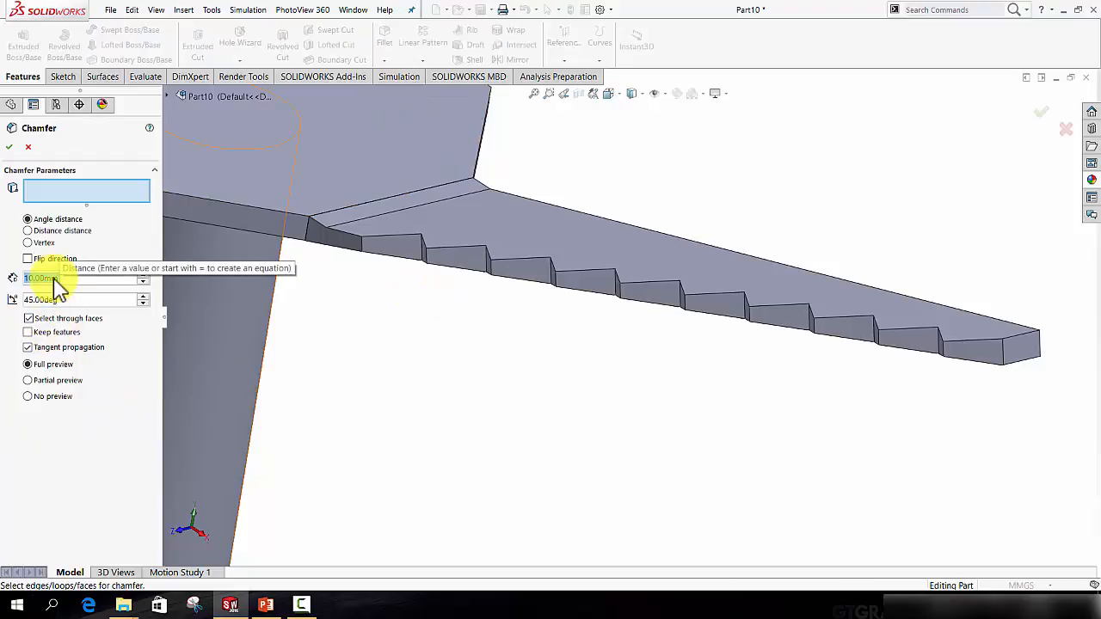
pyautogui.press('BackSpace')
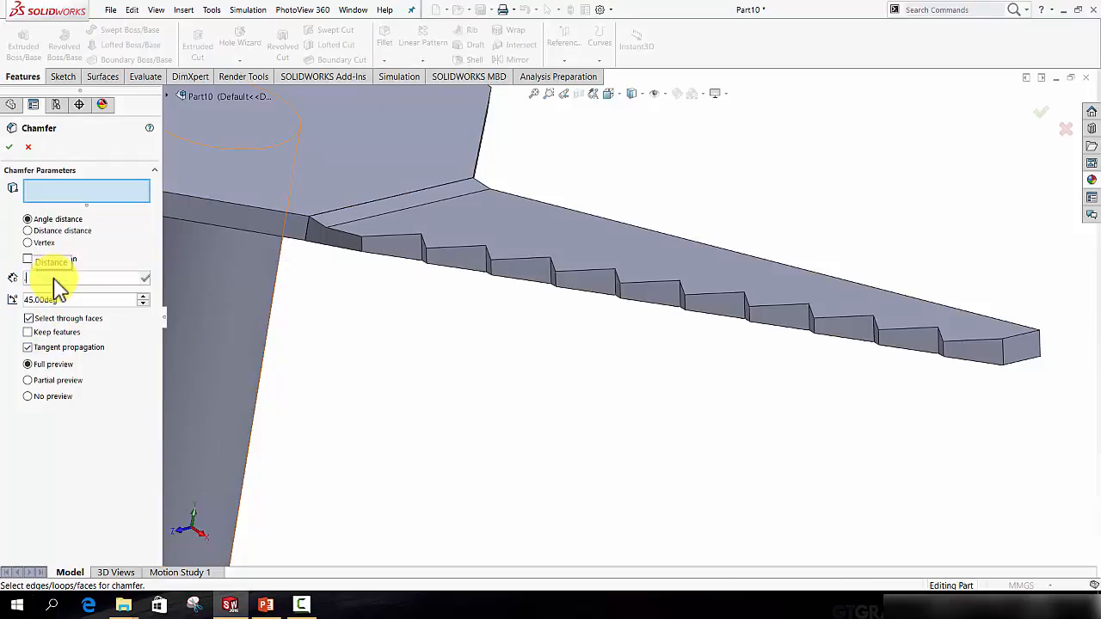
pyautogui.write('0.3')
pyautogui.scroll(-3, 387, 250)
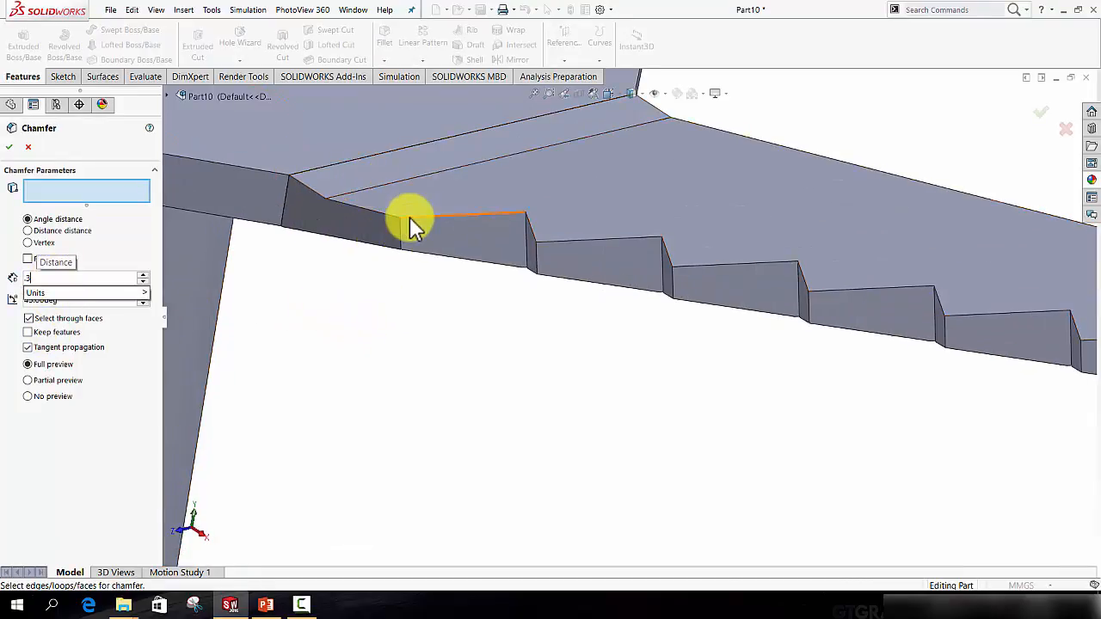
# Step: Pick the upper long and short edges of the three teeth nearest the octagonal plate for the chamfer
pyautogui.click(409, 218)
pyautogui.click(529, 223)
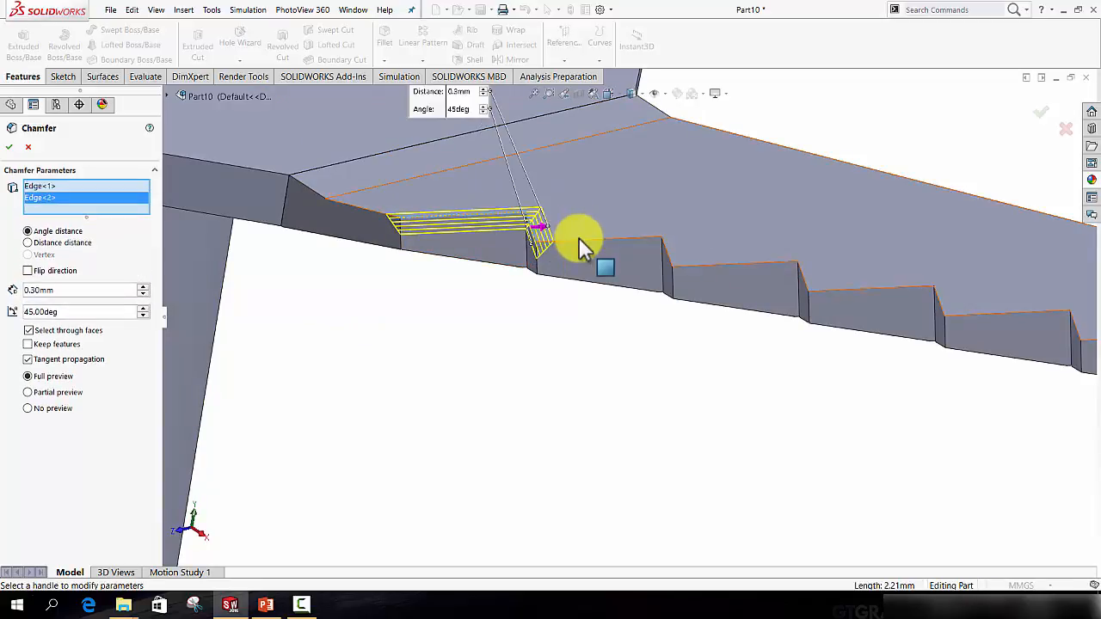
pyautogui.click(579, 241)
pyautogui.click(668, 256)
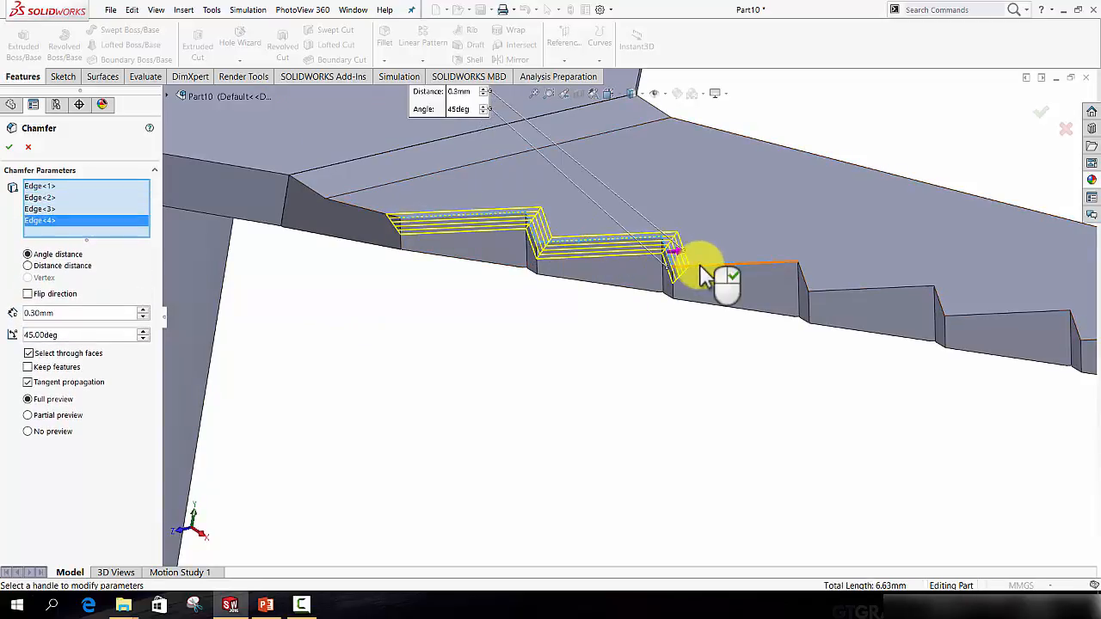
pyautogui.click(768, 279)
pyautogui.click(807, 284)
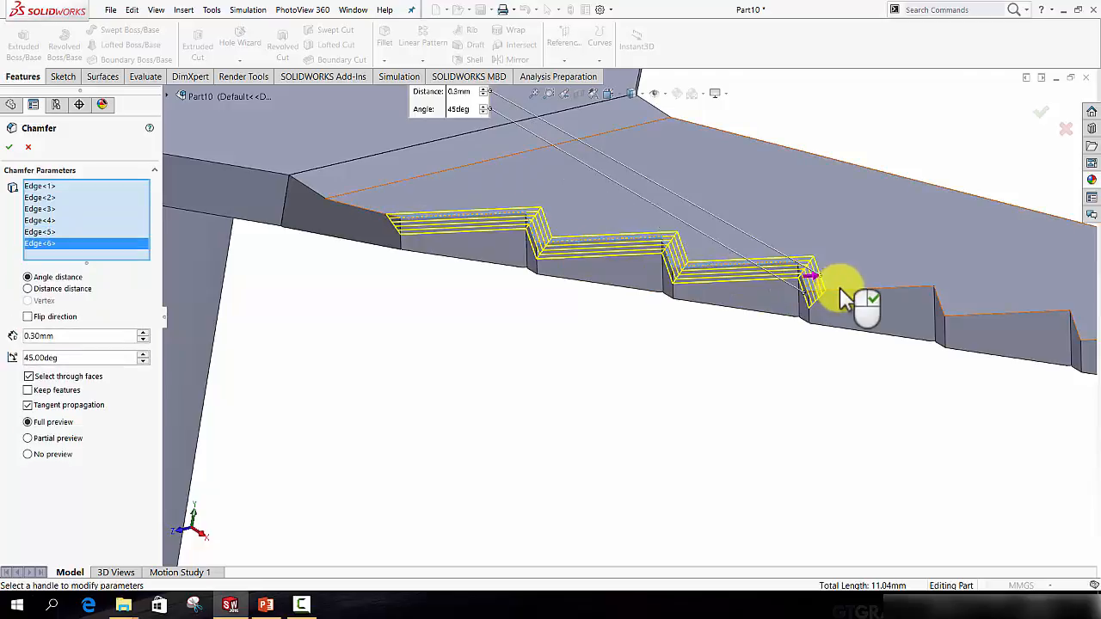
# Step: Add the upper zigzag edges of the middle teeth, up to the seventh tooth, to the chamfer
pyautogui.scroll(3, 847, 297)
pyautogui.scroll(-4, 872, 332)
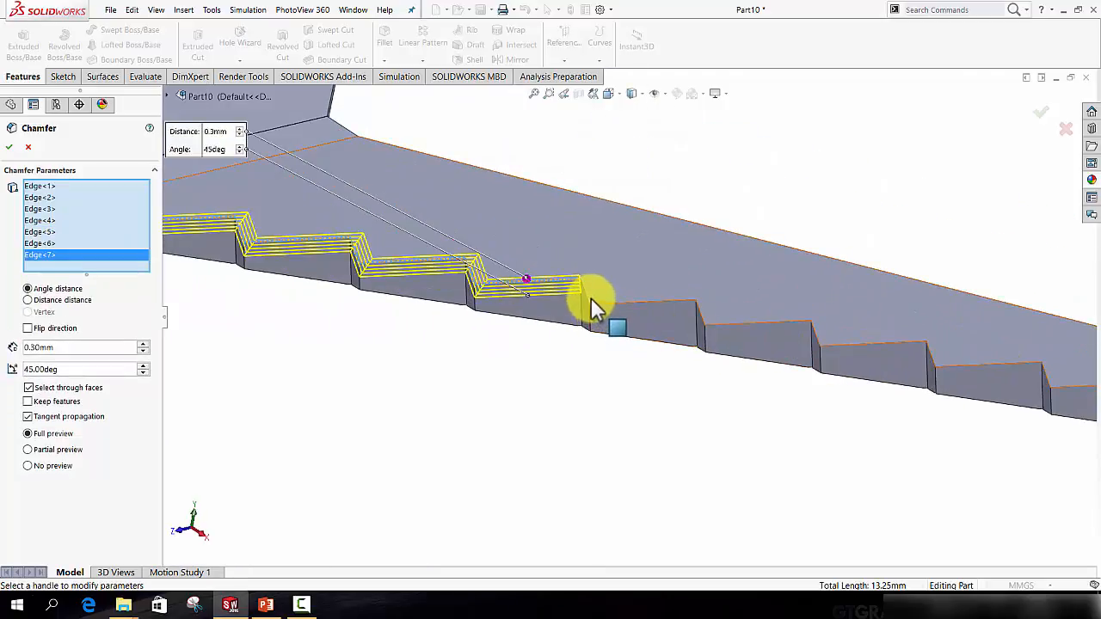
pyautogui.click(589, 300)
pyautogui.click(595, 306)
pyautogui.click(697, 314)
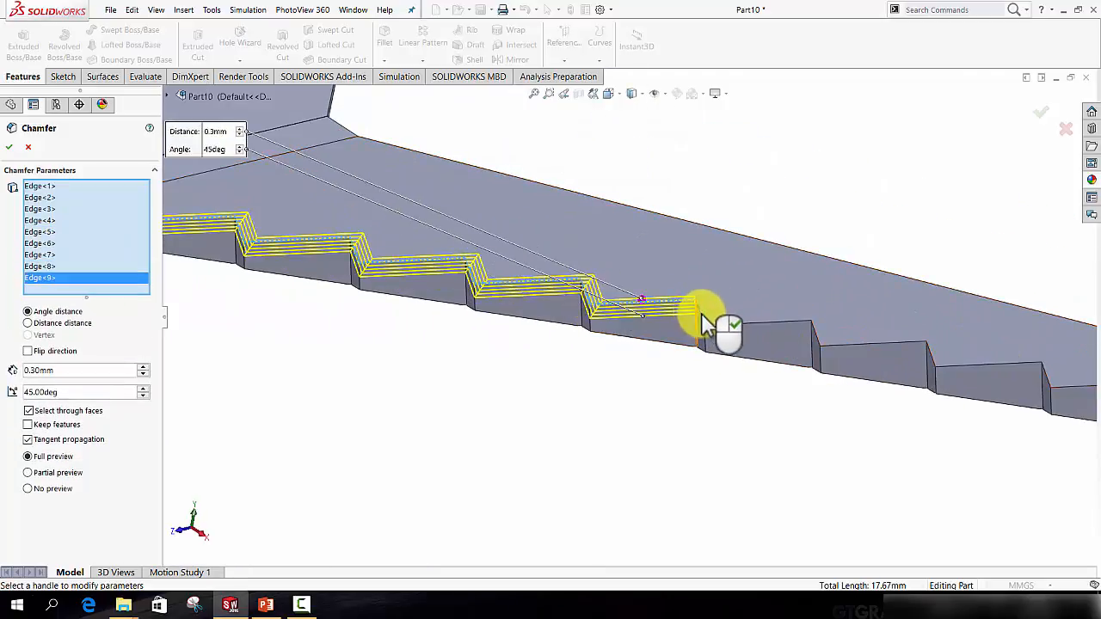
pyautogui.click(703, 317)
pyautogui.click(820, 345)
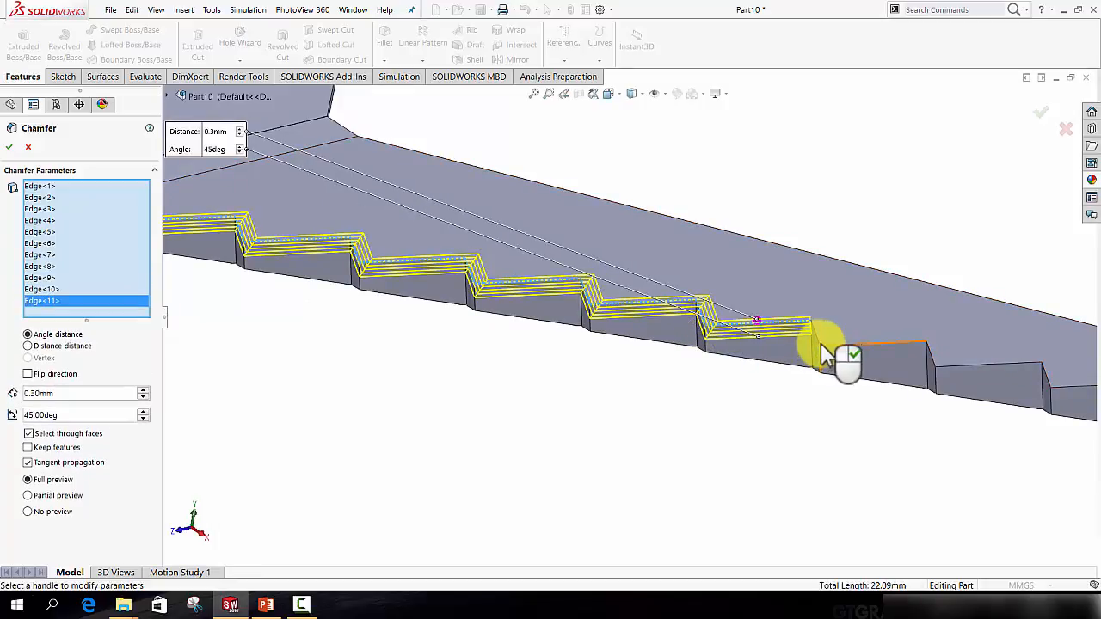
pyautogui.click(831, 346)
# Step: Add the upper edges of the outermost teeth and the top edge of the arm's tip to the chamfer
pyautogui.scroll(5, 848, 369)
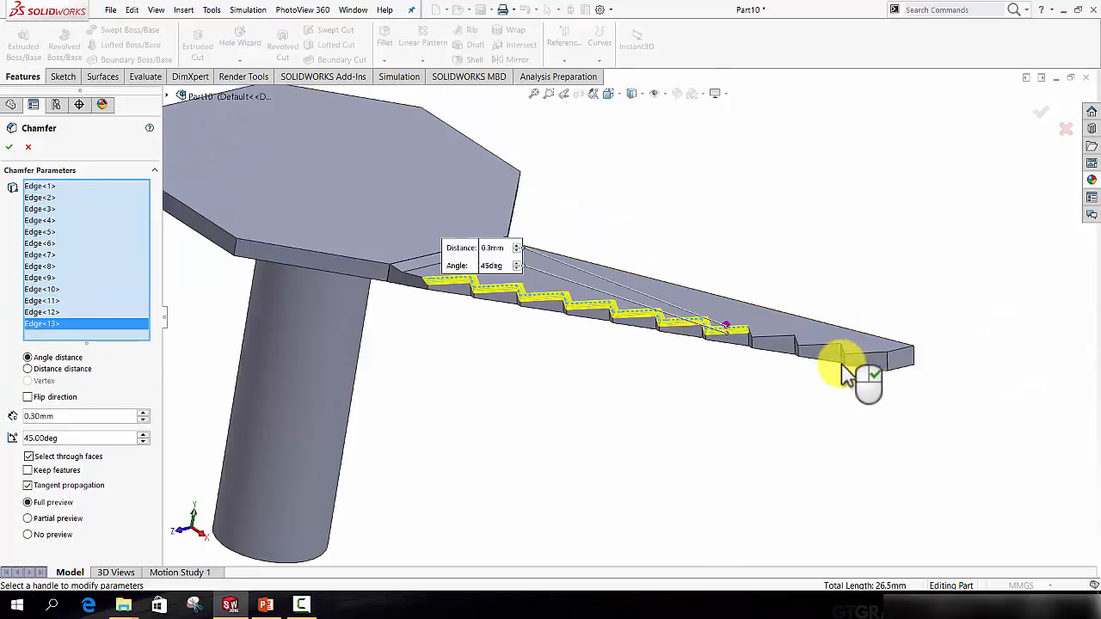
pyautogui.scroll(-5, 634, 319)
pyautogui.click(619, 306)
pyautogui.click(634, 312)
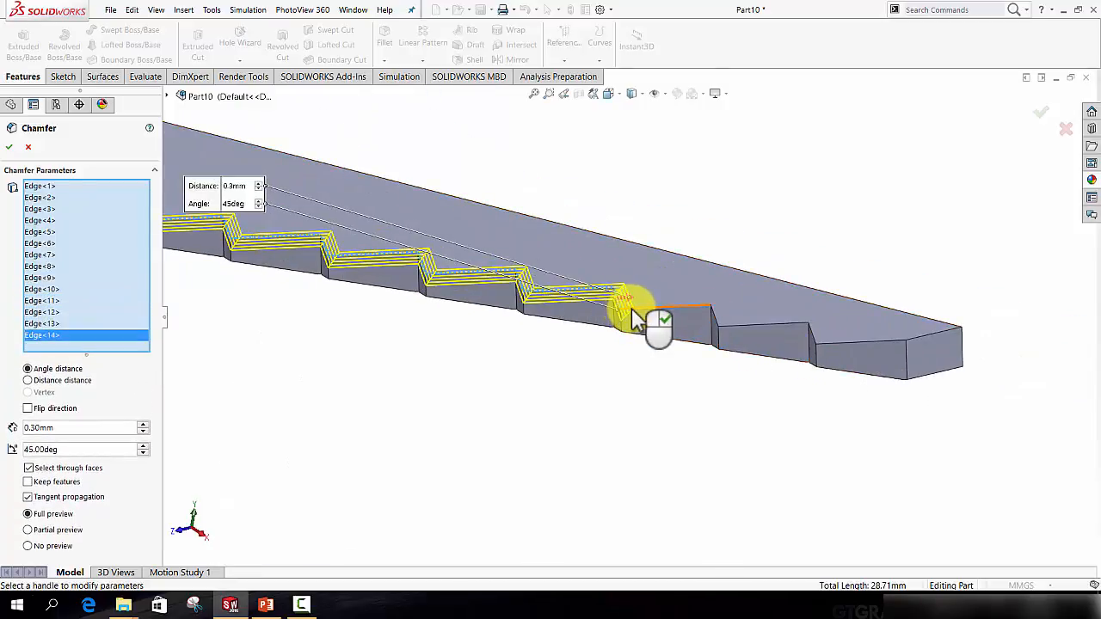
pyautogui.click(718, 319)
pyautogui.click(727, 331)
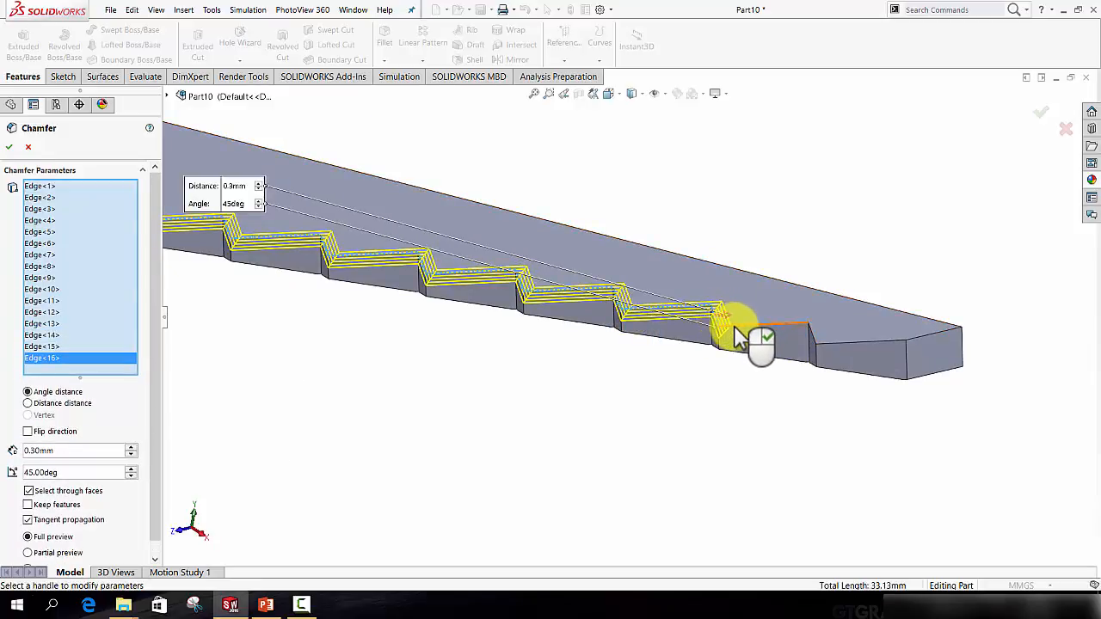
pyautogui.click(802, 344)
pyautogui.click(831, 353)
pyautogui.click(911, 361)
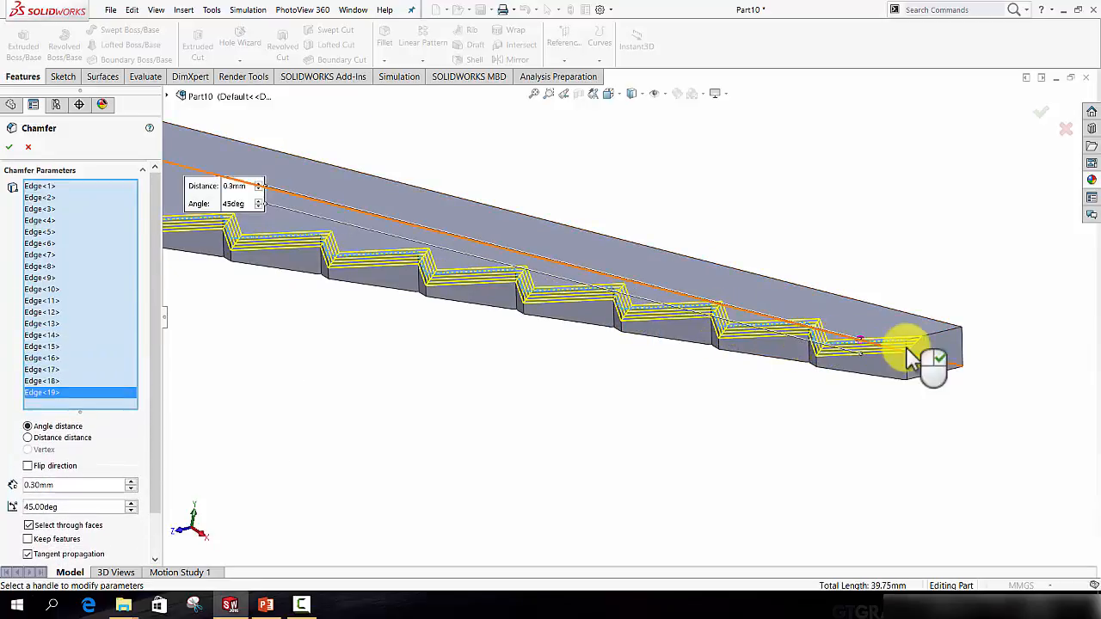
pyautogui.click(929, 359)
# Step: Check the edge selection along the whole arm and complete the chamfer
pyautogui.scroll(5, 501, 334)
pyautogui.scroll(-5, 455, 309)
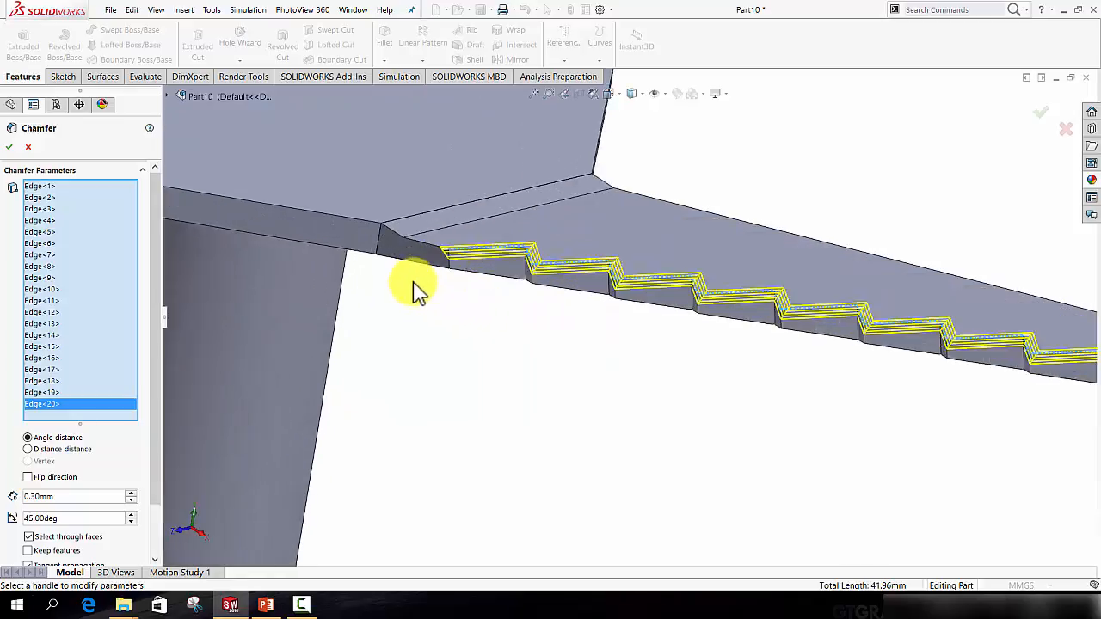
pyautogui.scroll(4, 654, 275)
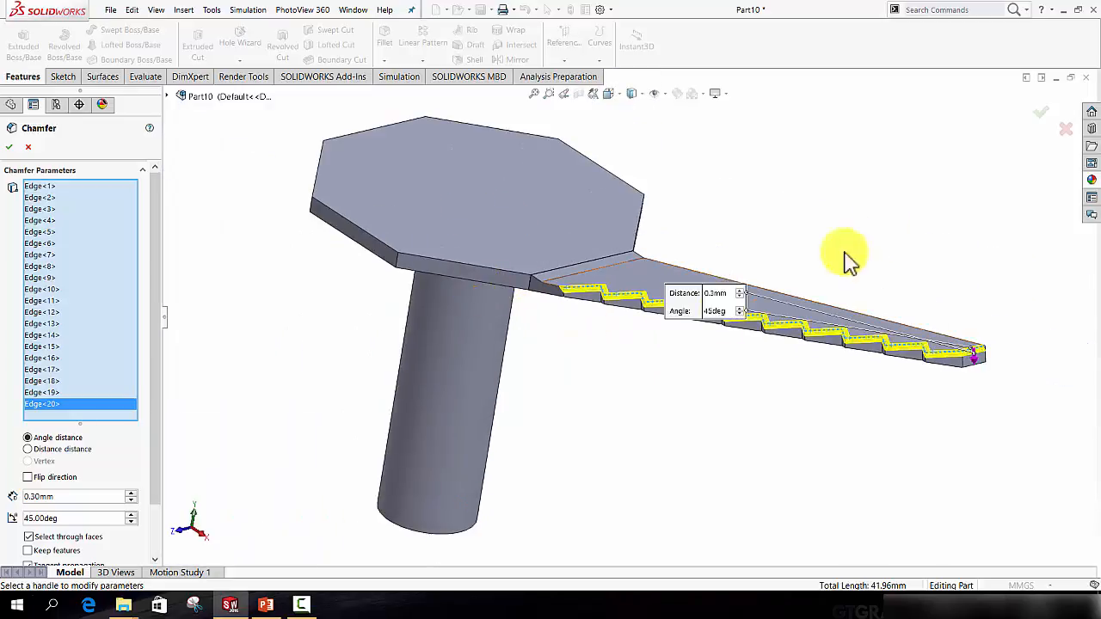
pyautogui.click(1032, 123)
# Step: Examine the chamfered teeth and the arm's junction with the octagonal plate from several angles
pyautogui.scroll(-3, 826, 361)
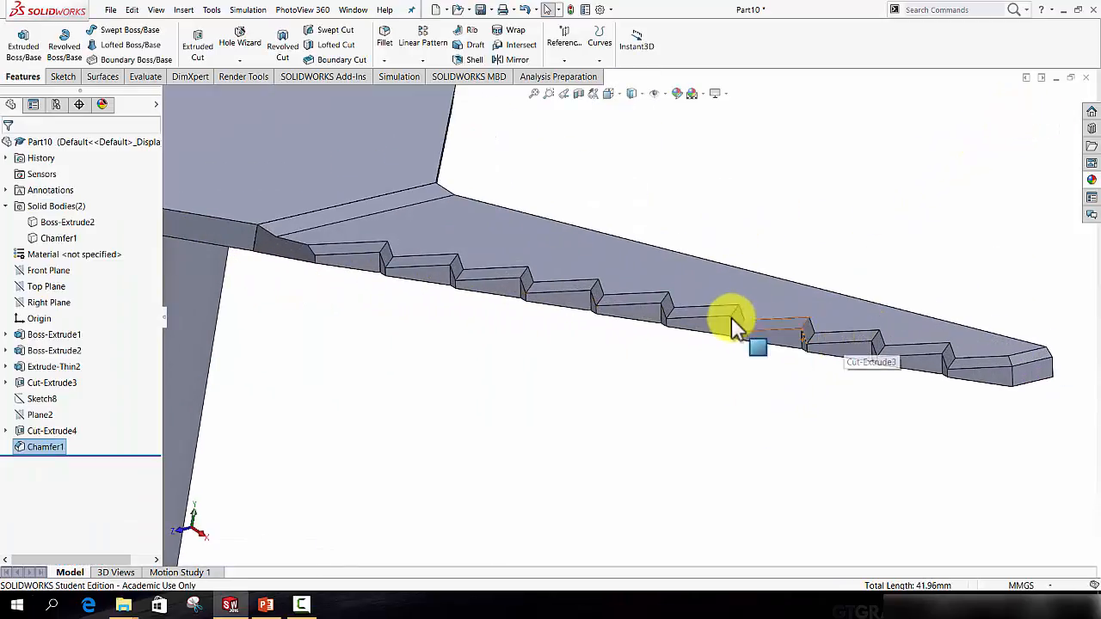
pyautogui.scroll(3, 731, 318)
pyautogui.scroll(-3, 712, 319)
pyautogui.moveTo(700, 341)
pyautogui.mouseDown(button='middle')
pyautogui.moveTo(698, 301)
pyautogui.moveTo(713, 319)
pyautogui.moveTo(643, 320)
pyautogui.moveTo(688, 325)
pyautogui.mouseUp(button='middle')
pyautogui.scroll(2, 641, 324)
pyautogui.scroll(-3, 641, 324)
pyautogui.scroll(-2, 644, 323)
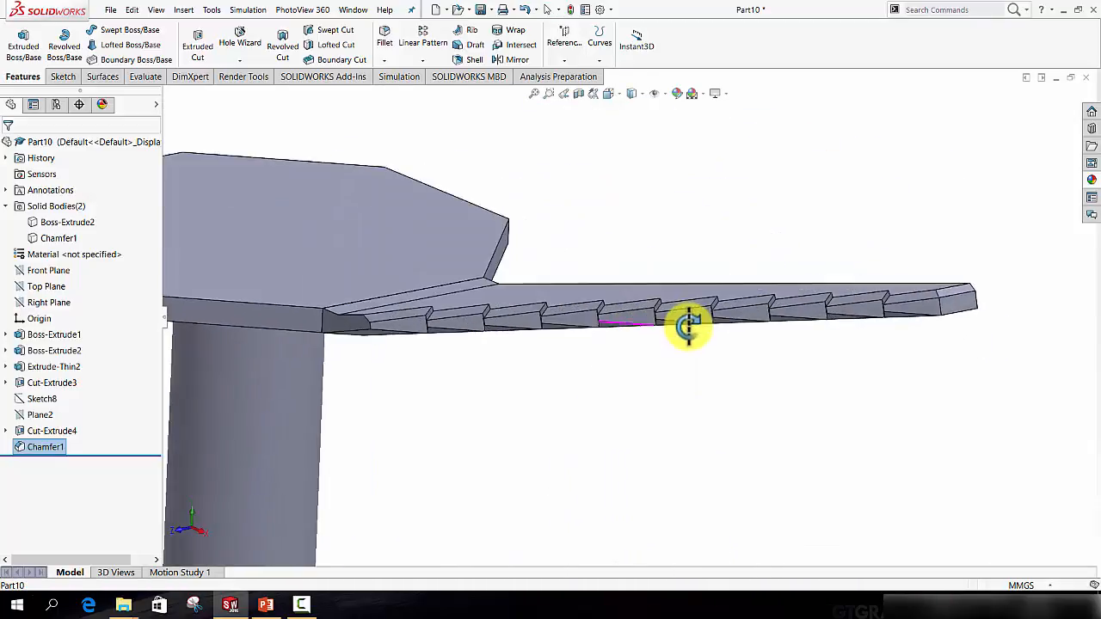
pyautogui.scroll(3, 693, 333)
pyautogui.moveTo(614, 324); pyautogui.dragTo(491, 310, button='middle')
pyautogui.scroll(-3, 499, 344)
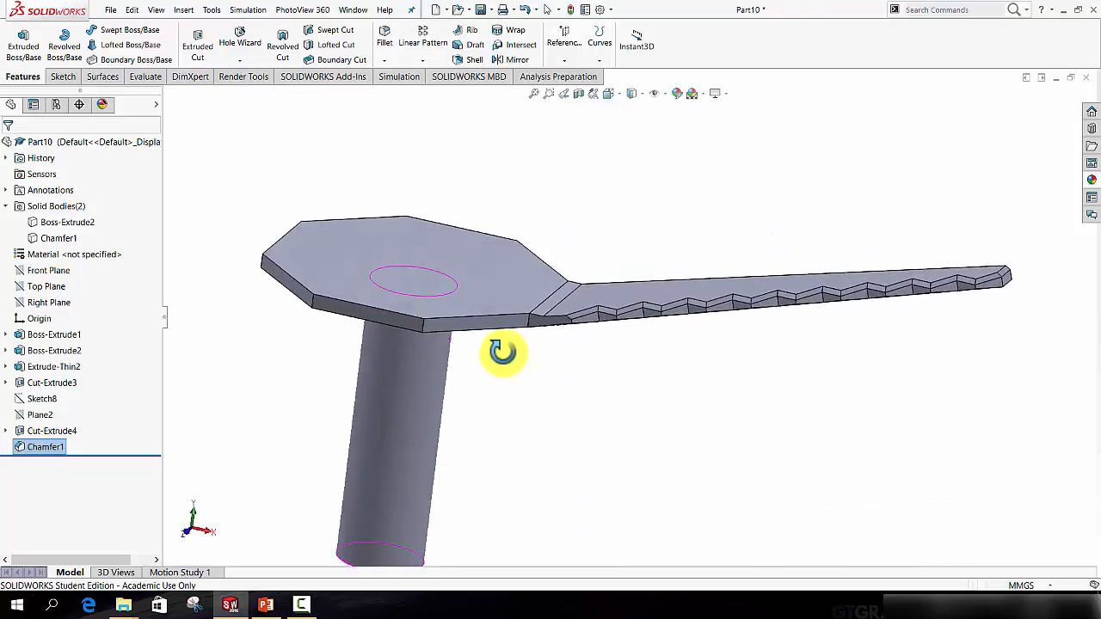
pyautogui.moveTo(503, 351); pyautogui.dragTo(536, 345, button='middle')
pyautogui.scroll(3, 568, 345)
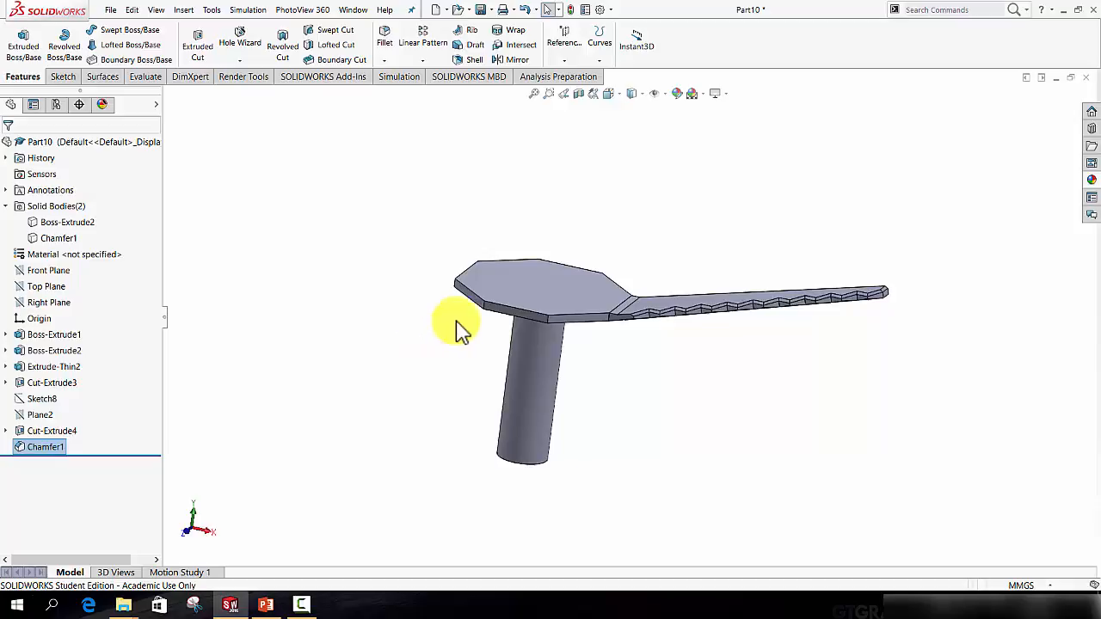
pyautogui.scroll(-2, 600, 298)
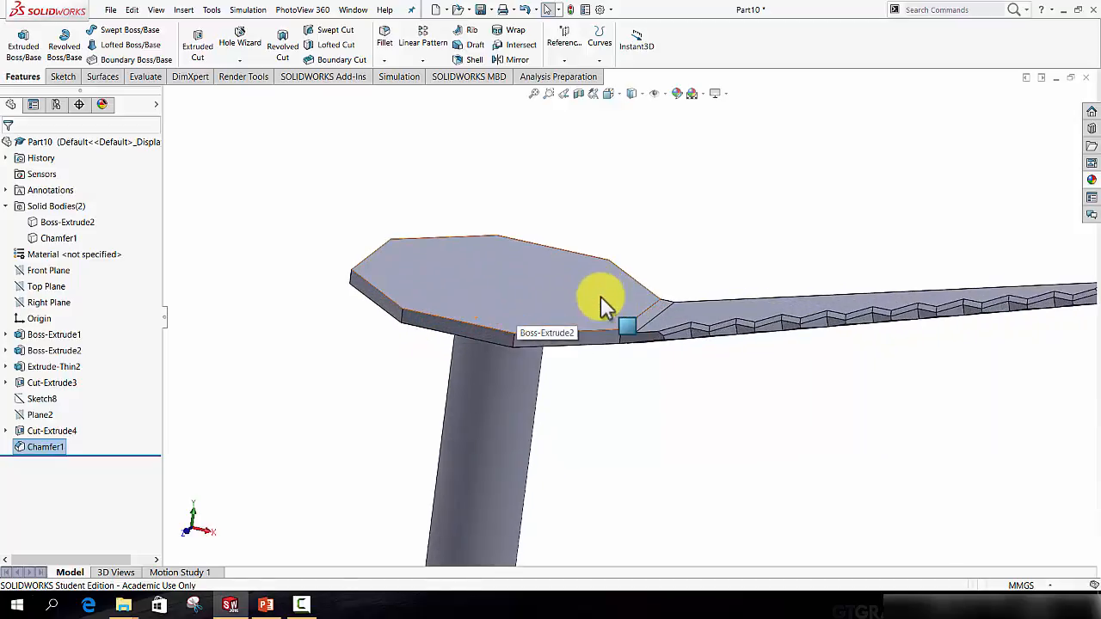
pyautogui.moveTo(602, 303); pyautogui.dragTo(569, 288, button='middle')
pyautogui.scroll(3, 576, 297)
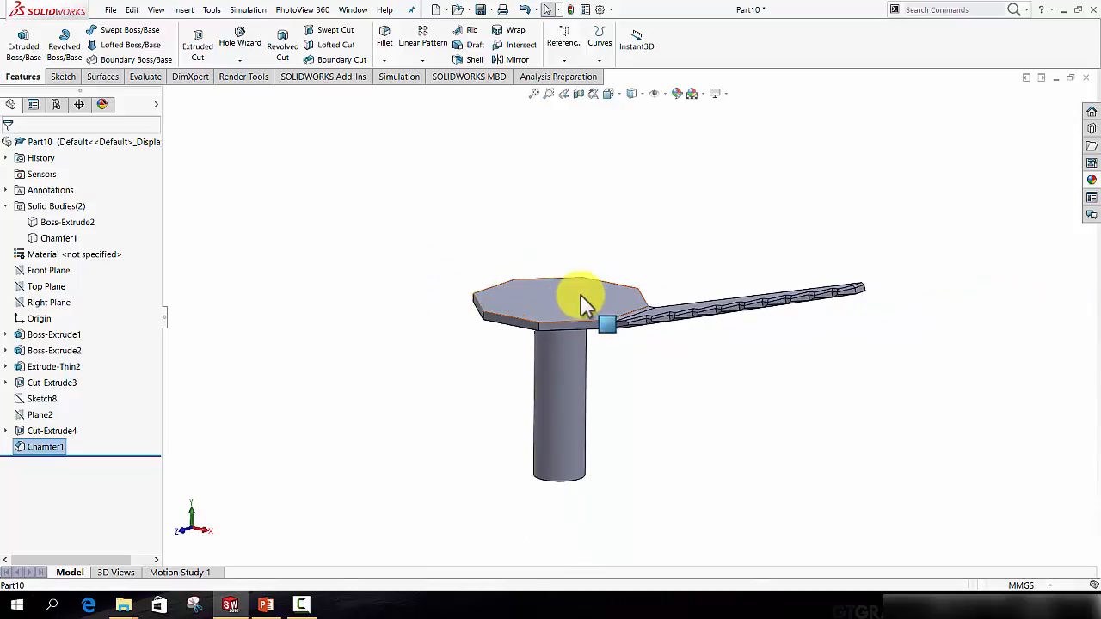
pyautogui.moveTo(540, 254); pyautogui.dragTo(552, 260, button='middle')
# Step: Set up a Circular Pattern of bodies instead of features, with the toothed arm as the body to pattern
pyautogui.click(424, 60)
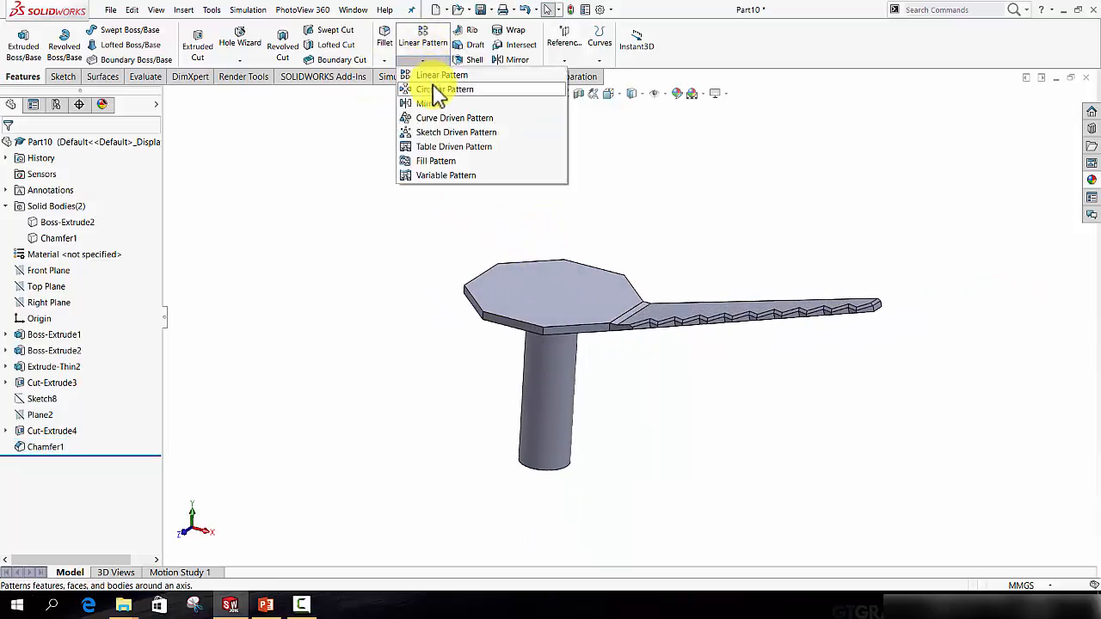
pyautogui.click(437, 89)
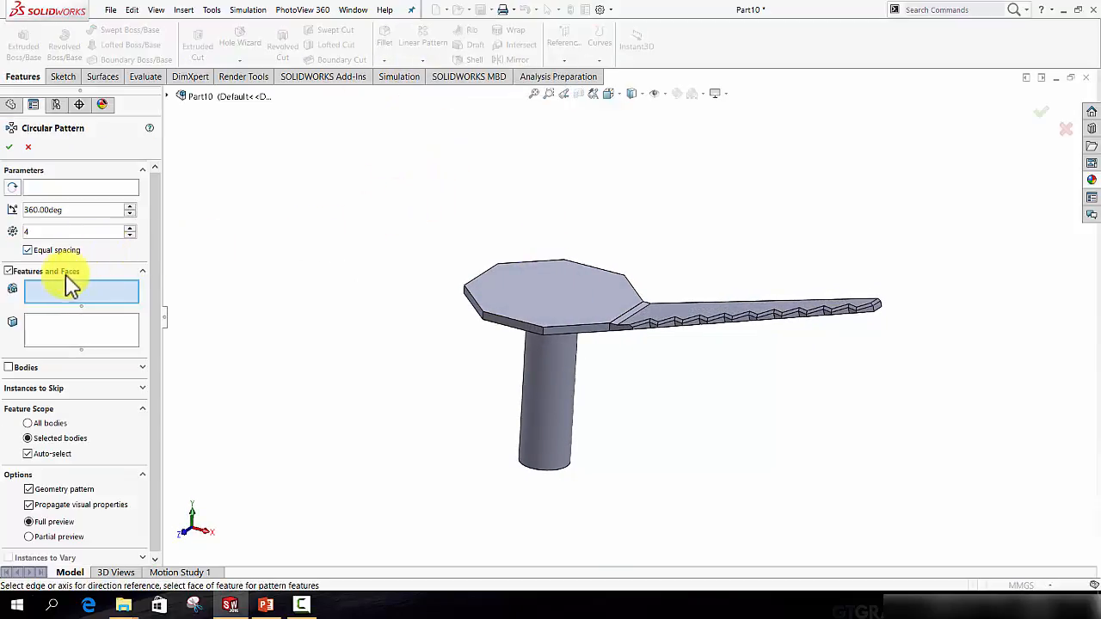
pyautogui.click(7, 271)
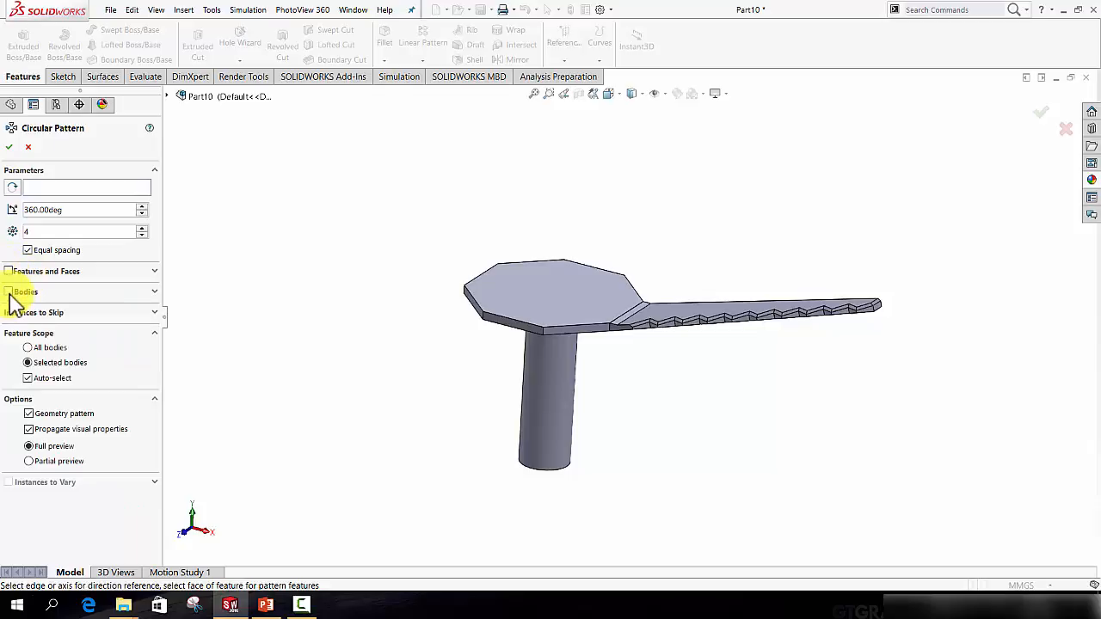
pyautogui.click(9, 292)
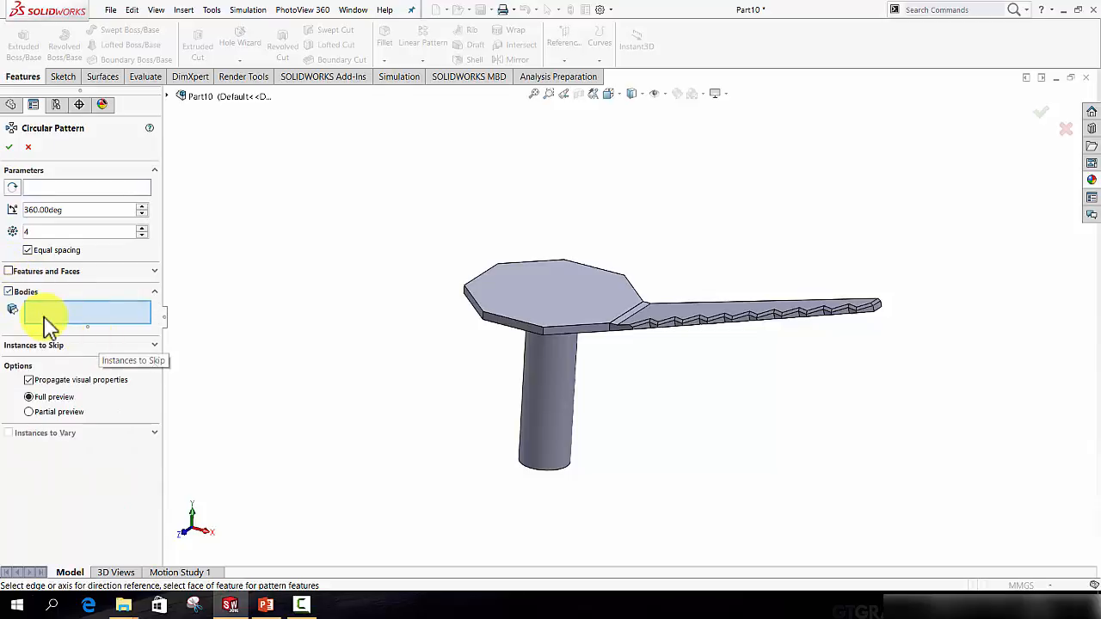
pyautogui.click(731, 318)
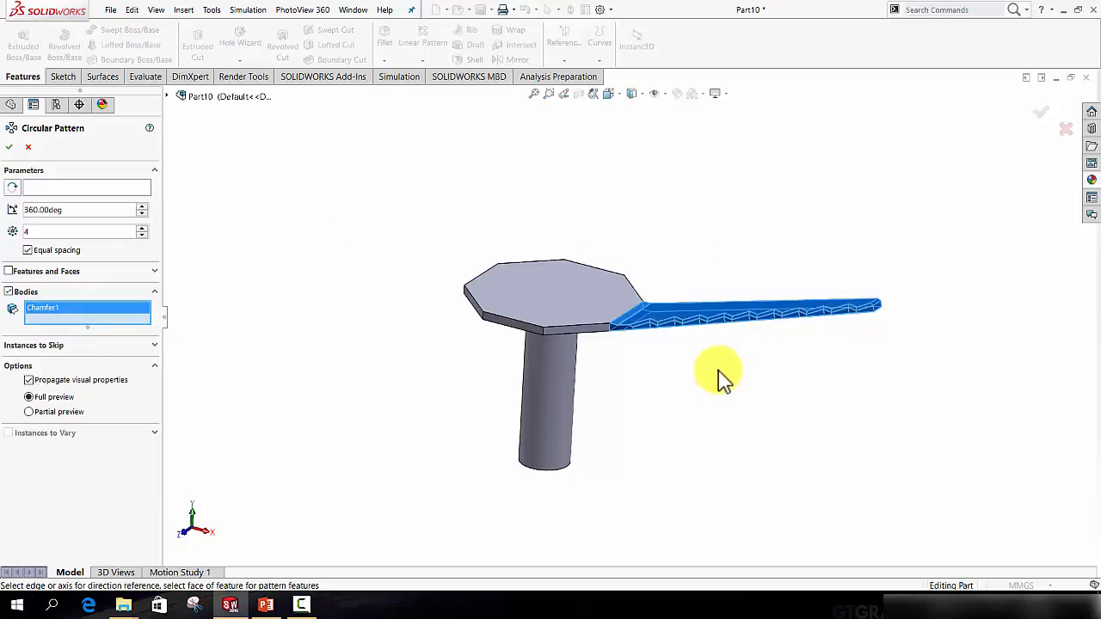
# Step: Use the circular edge at the stem's lower end as the pattern axis and check the previewed arms
pyautogui.click(60, 188)
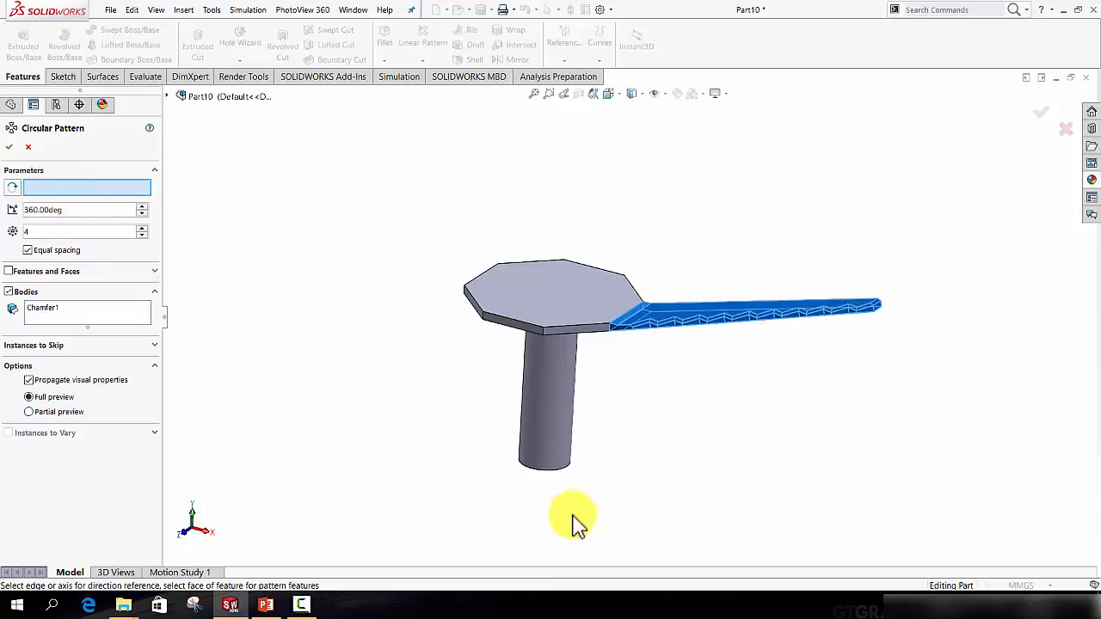
pyautogui.click(557, 473)
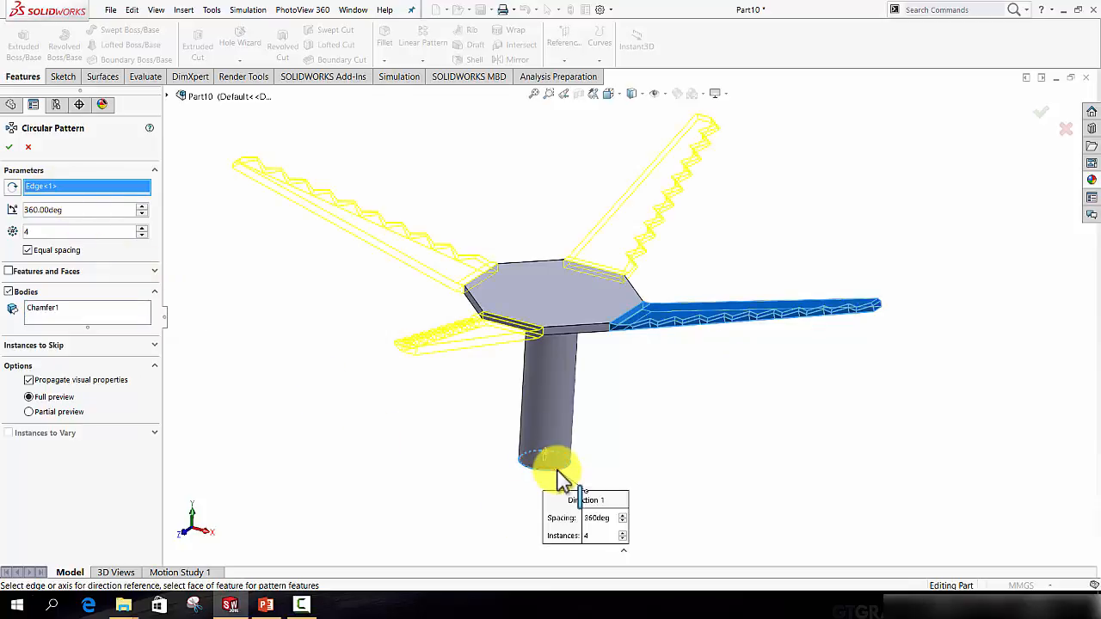
pyautogui.moveTo(602, 289); pyautogui.dragTo(545, 309, button='middle')
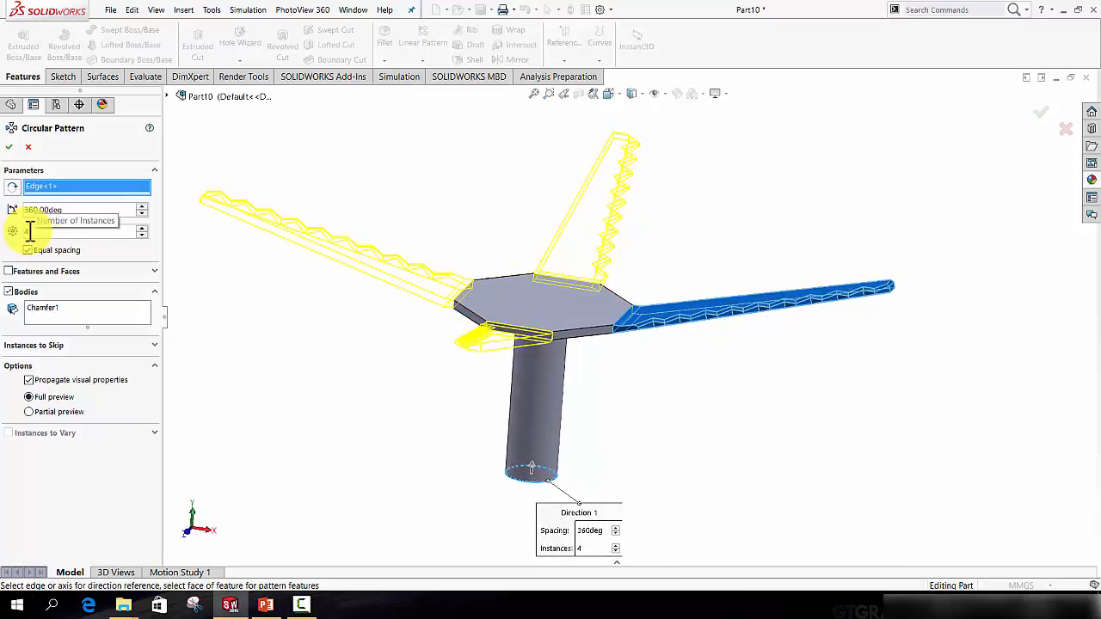
pyautogui.moveTo(484, 369); pyautogui.dragTo(467, 352, button='middle')
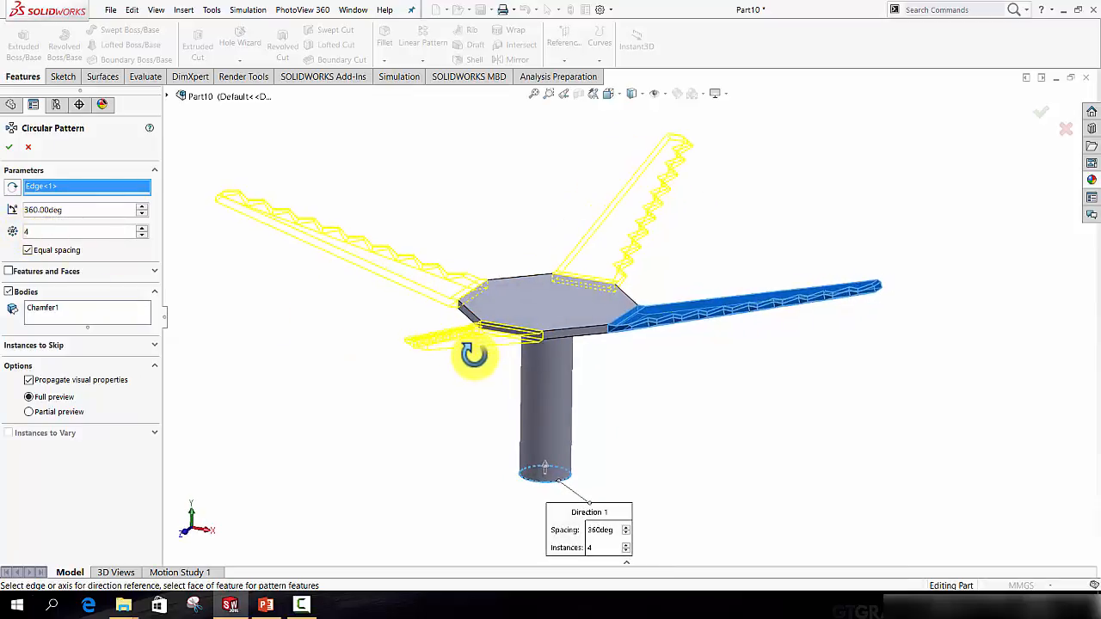
# Step: Complete the circular pattern of the arm body with 4 equally spaced instances over 360 degrees
pyautogui.click(10, 147)
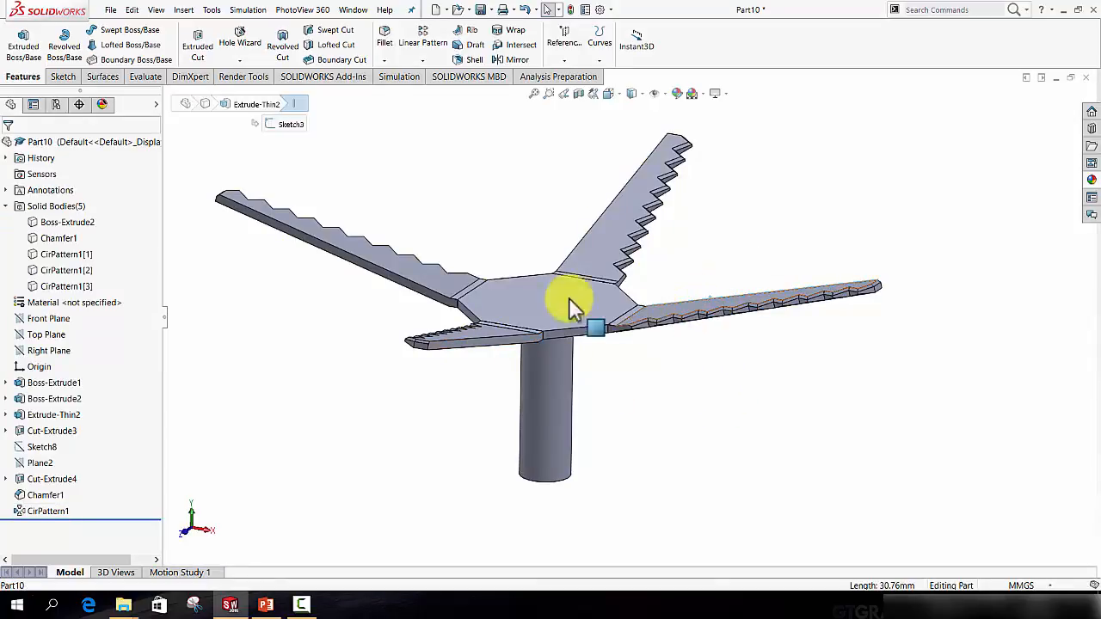
pyautogui.click(315, 235)
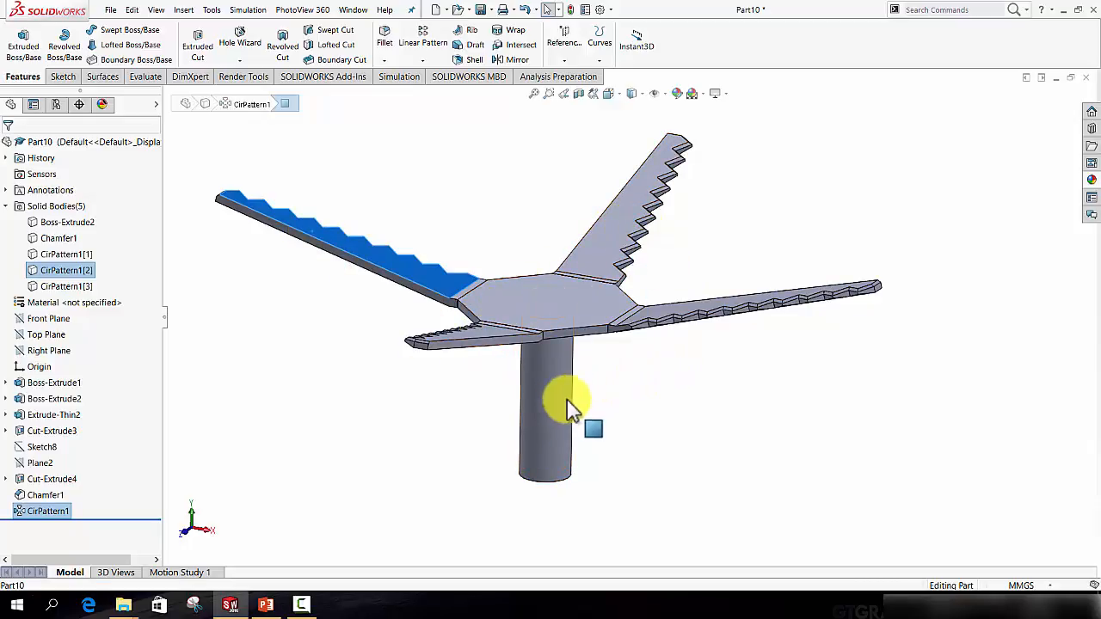
pyautogui.moveTo(570, 401); pyautogui.dragTo(546, 373, button='middle')
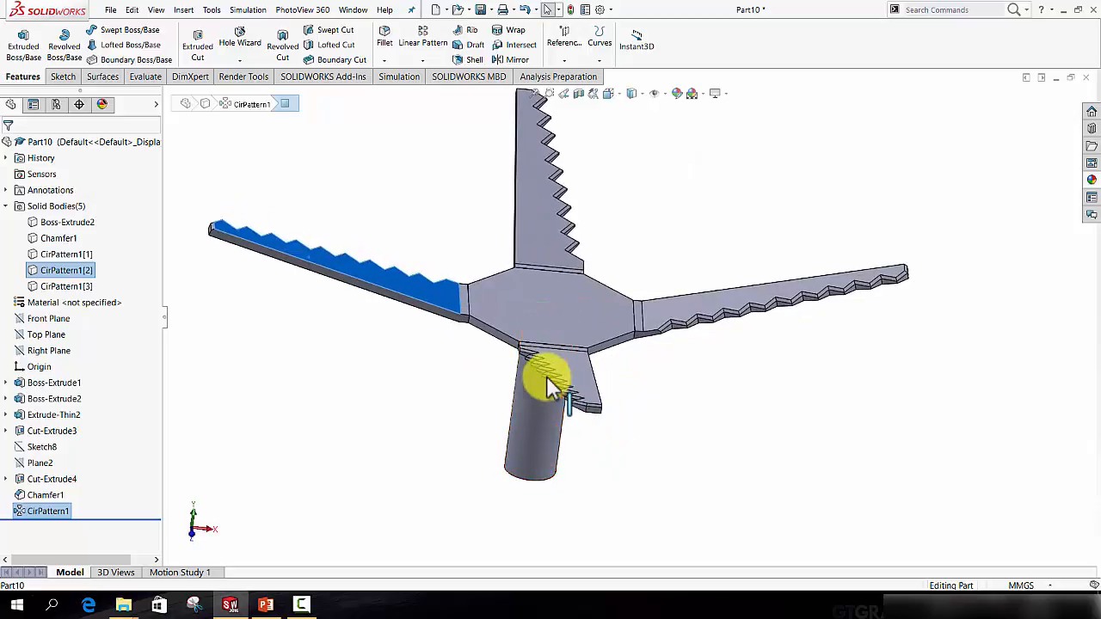
# Step: Examine the patterned arms and their junctions with the octagonal plate and stem from several angles
pyautogui.scroll(-10, 546, 366)
pyautogui.scroll(8, 595, 361)
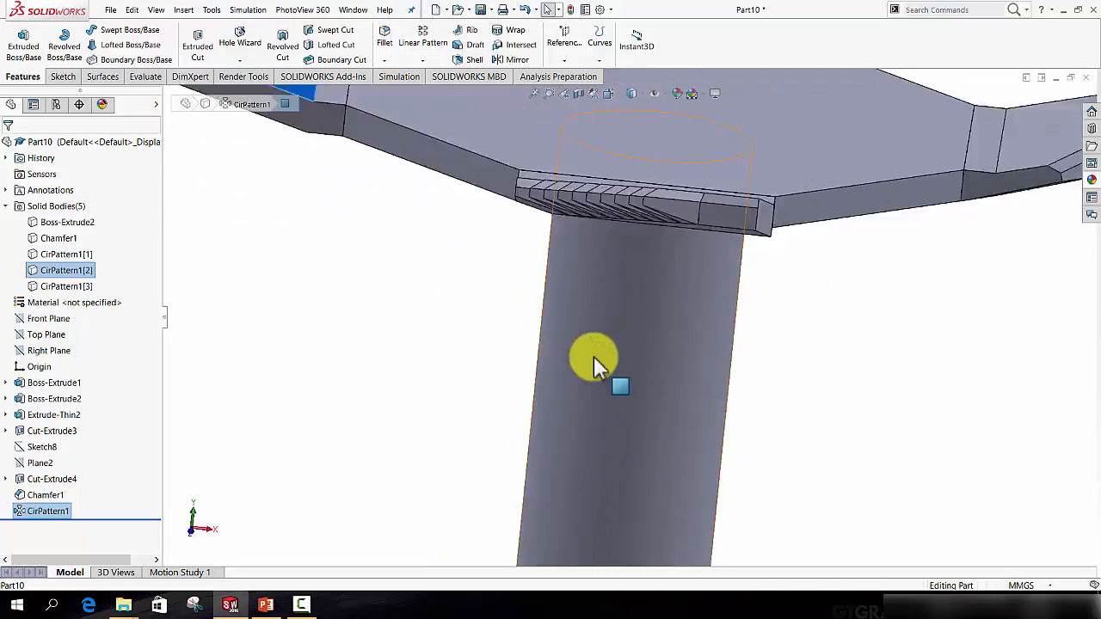
pyautogui.scroll(-2, 632, 277)
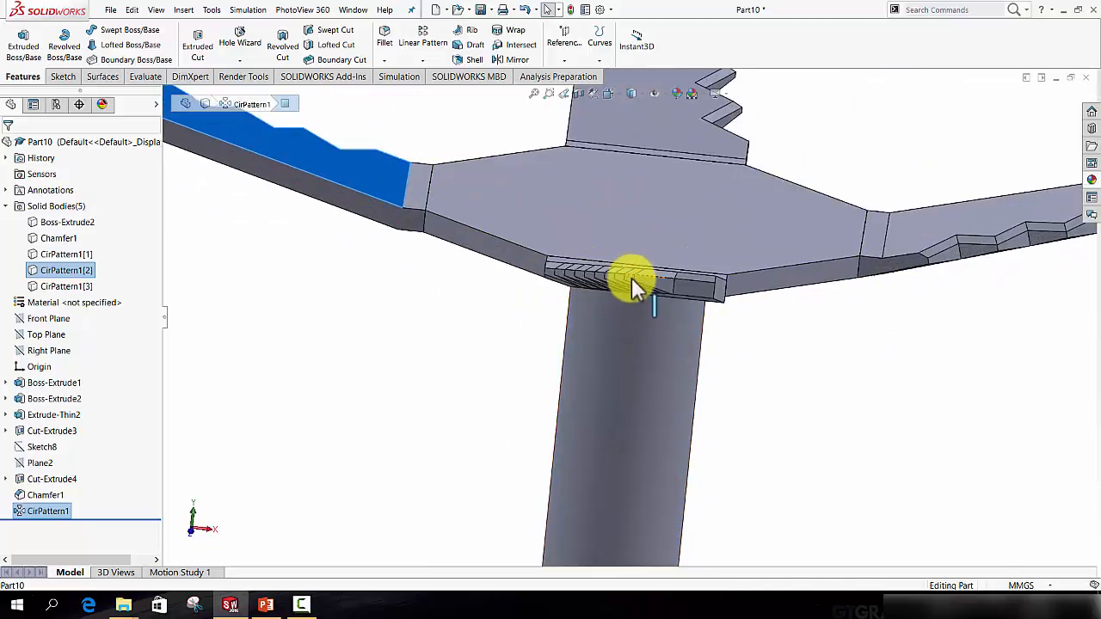
pyautogui.scroll(4, 630, 278)
pyautogui.moveTo(640, 276); pyautogui.dragTo(582, 300, button='middle')
pyautogui.click(526, 312)
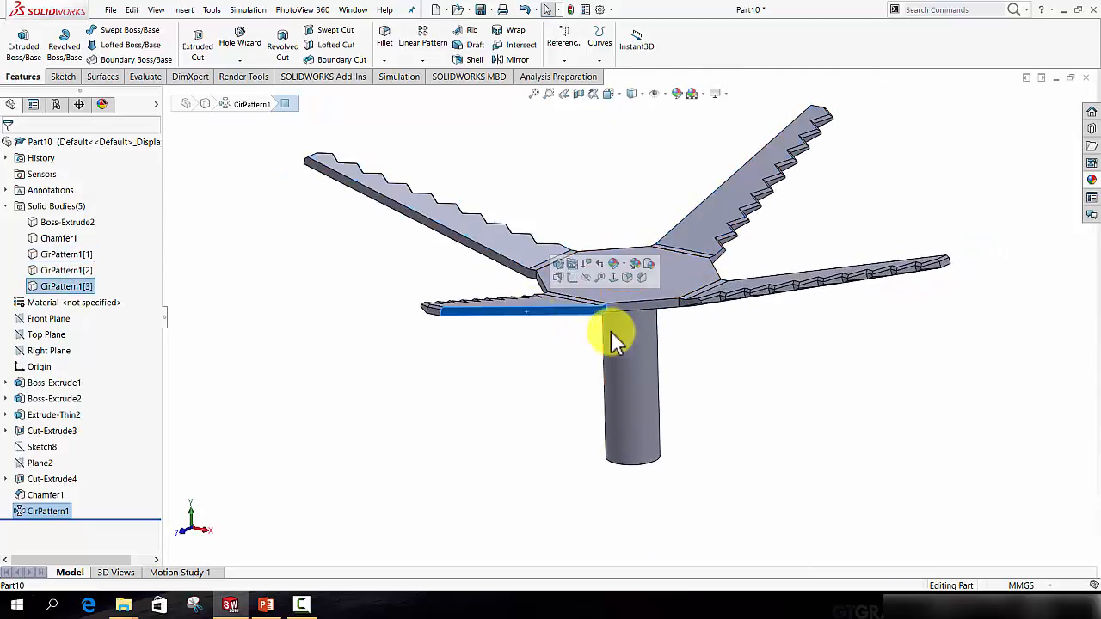
pyautogui.scroll(-5, 744, 361)
pyautogui.click(695, 344)
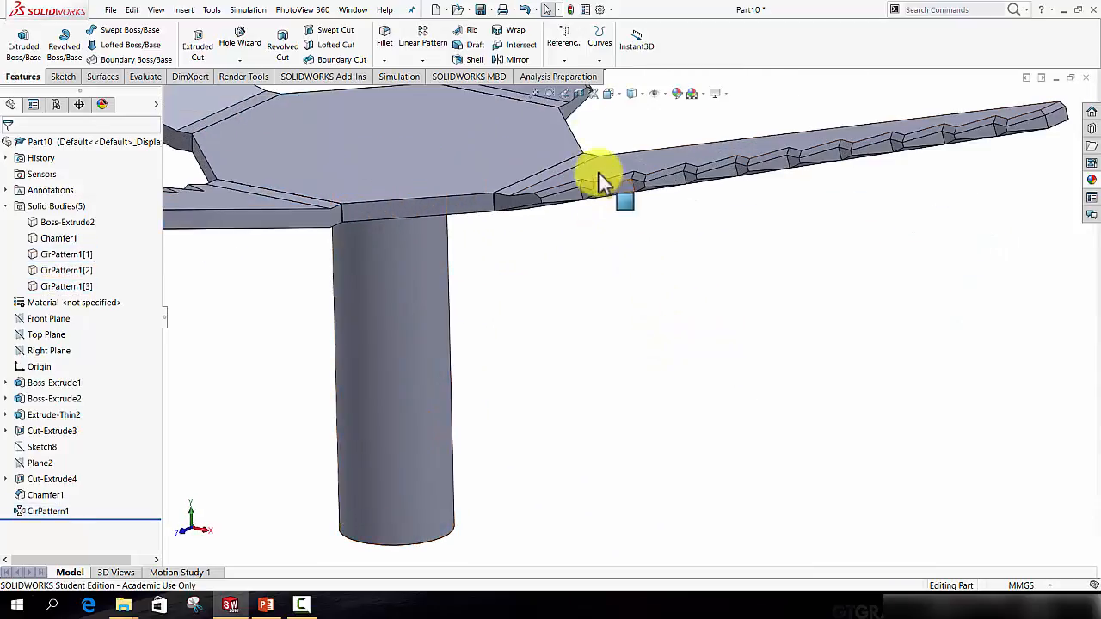
# Step: Create a reference plane midway between the upper and lower faces of the octagonal plate
pyautogui.click(561, 50)
pyautogui.click(574, 76)
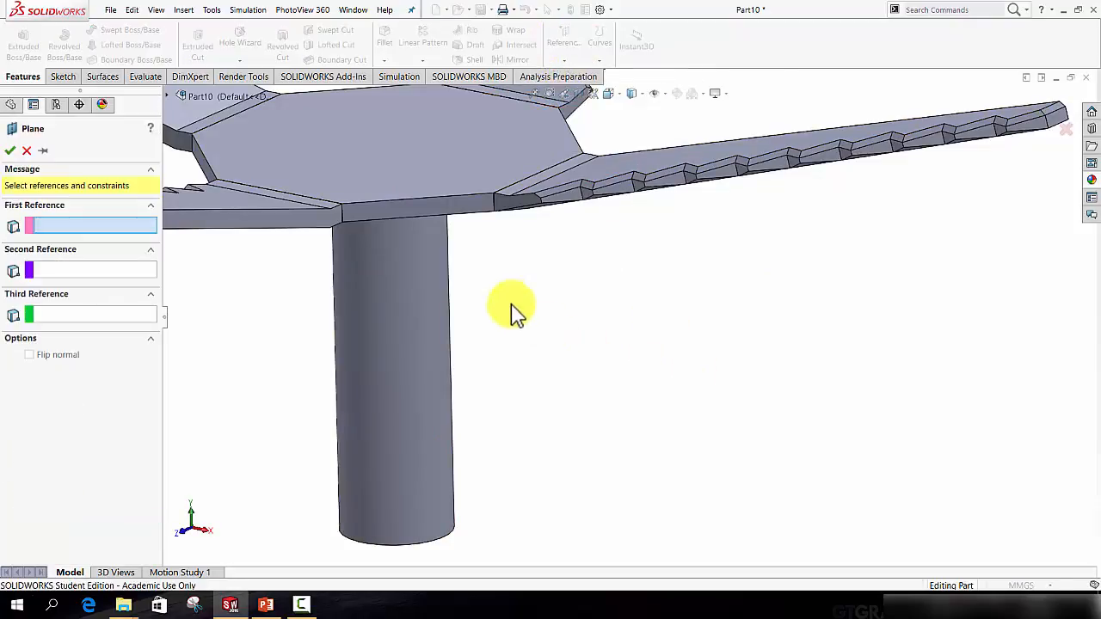
pyautogui.click(478, 158)
pyautogui.moveTo(474, 221); pyautogui.dragTo(532, 327, button='middle')
pyautogui.click(529, 235)
pyautogui.rightClick(531, 241)
pyautogui.click(690, 366)
pyautogui.scroll(3, 690, 366)
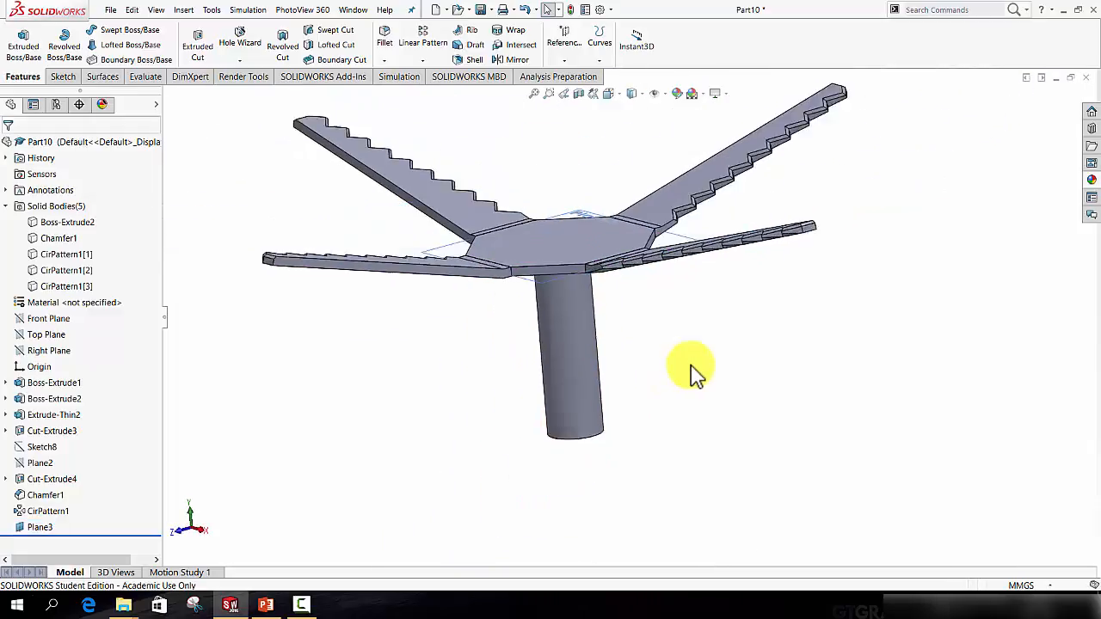
# Step: Mirror two opposite arm bodies about the plate's mid-plane without merging solids
pyautogui.moveTo(651, 316); pyautogui.dragTo(654, 319, button='middle')
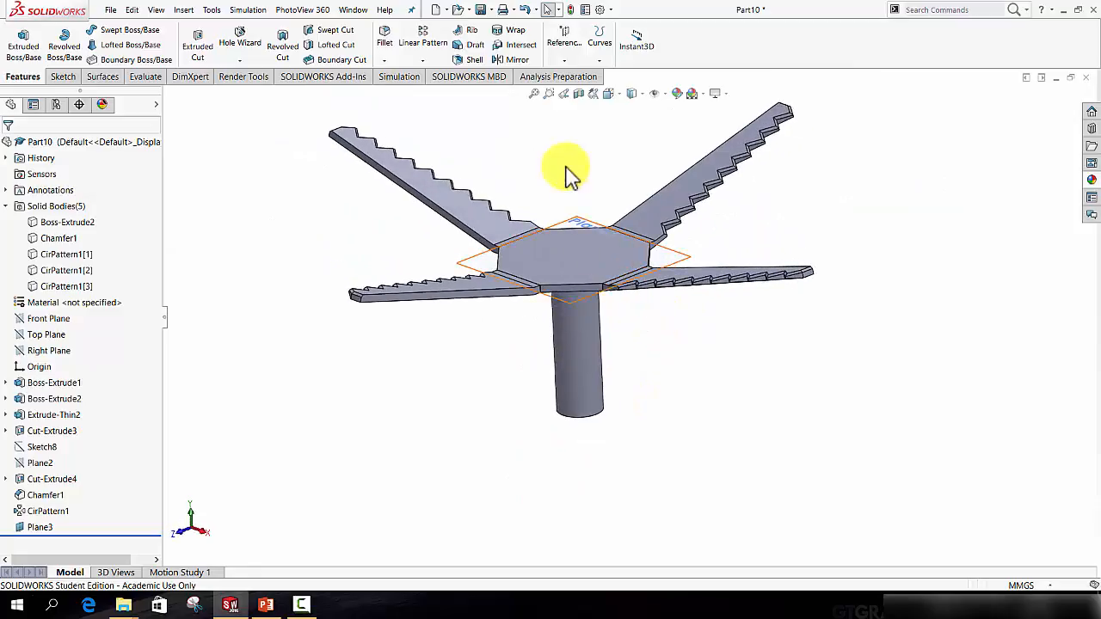
pyautogui.click(515, 59)
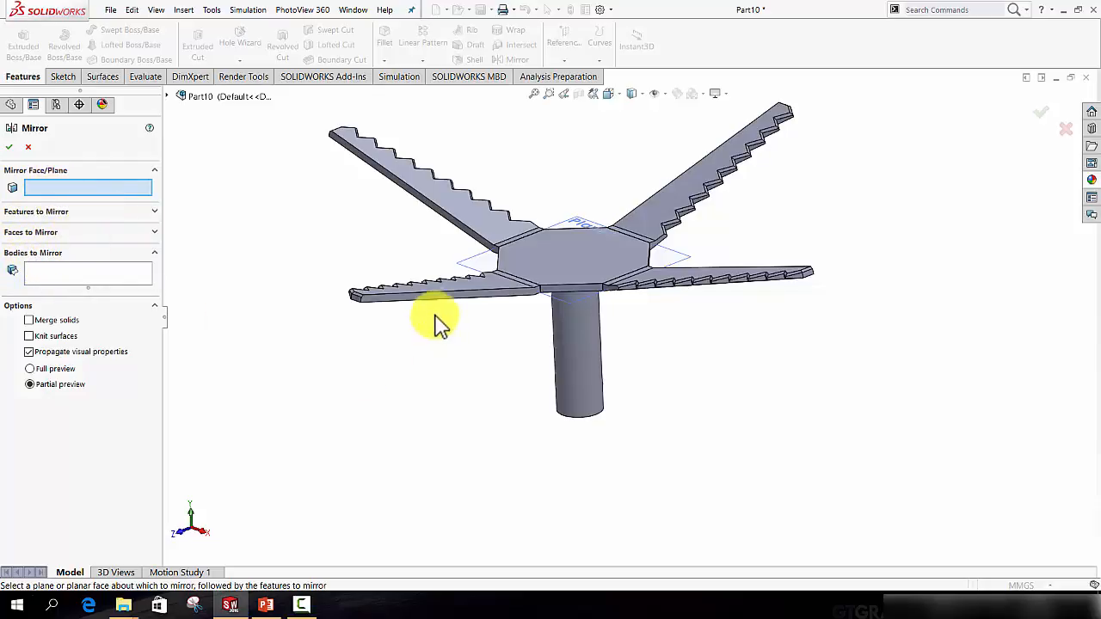
pyautogui.click(469, 267)
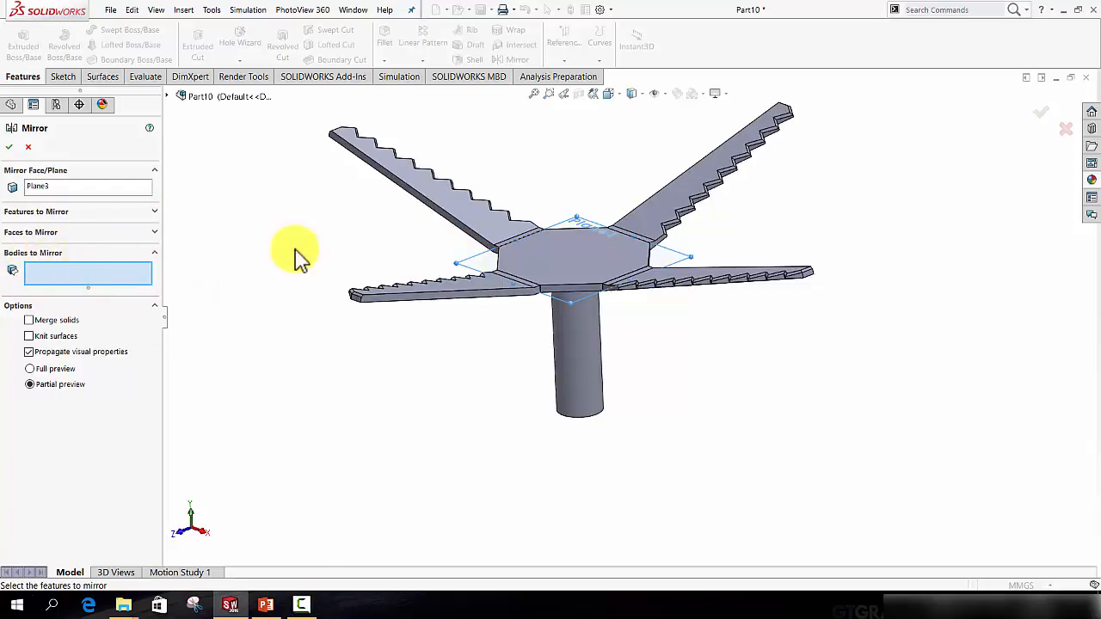
pyautogui.click(452, 296)
pyautogui.click(658, 204)
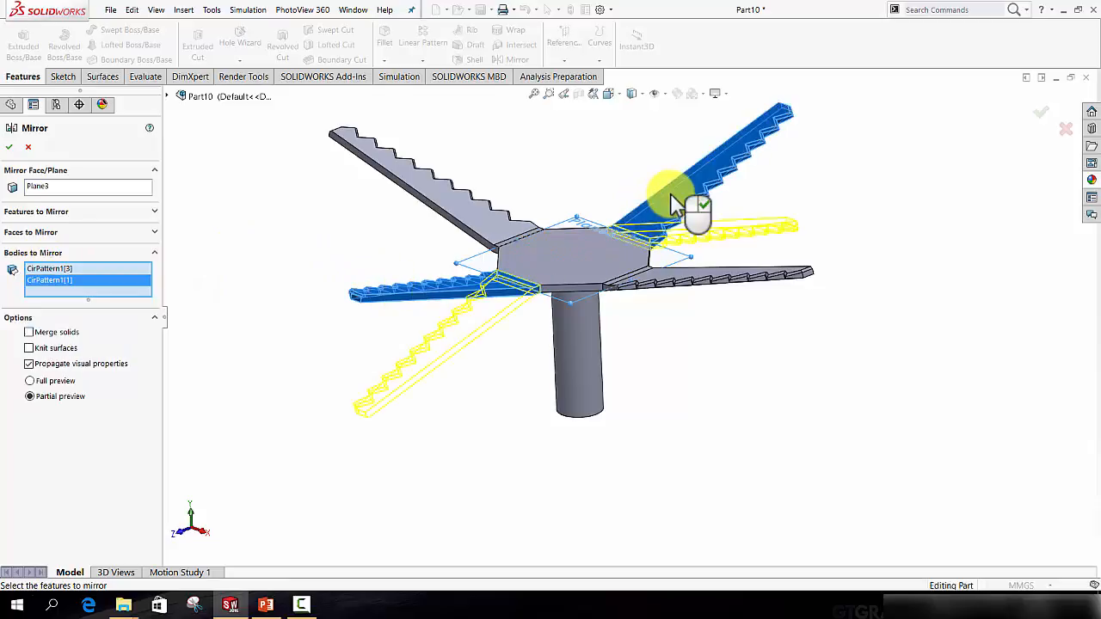
pyautogui.click(15, 151)
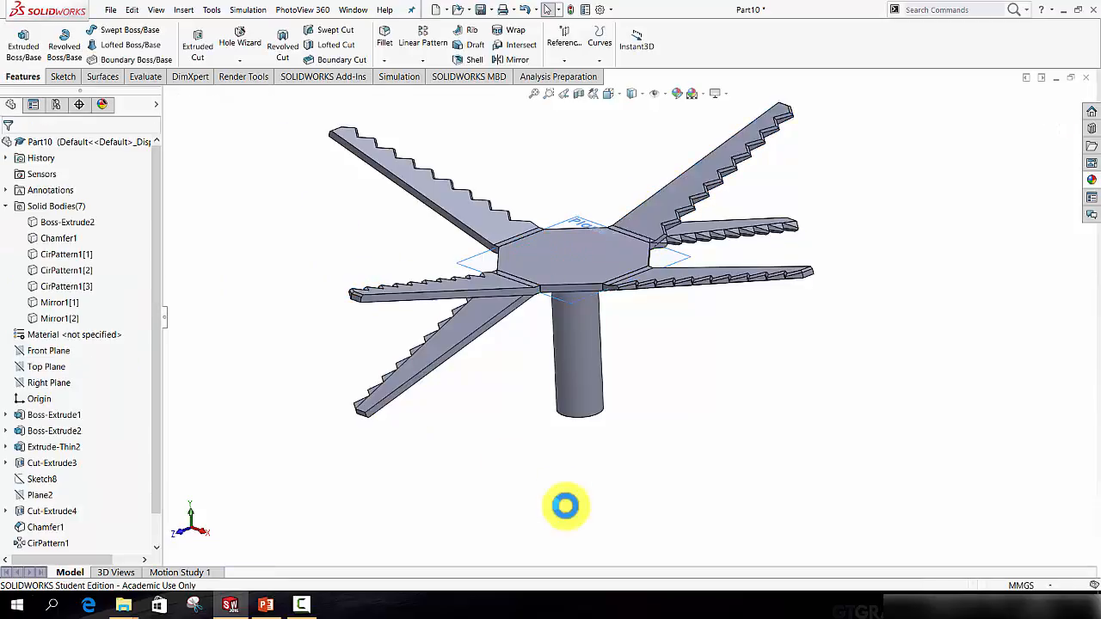
# Step: Hide the two original arm bodies that were mirrored and the reference plane through the plate
pyautogui.moveTo(544, 450); pyautogui.dragTo(540, 456, button='middle')
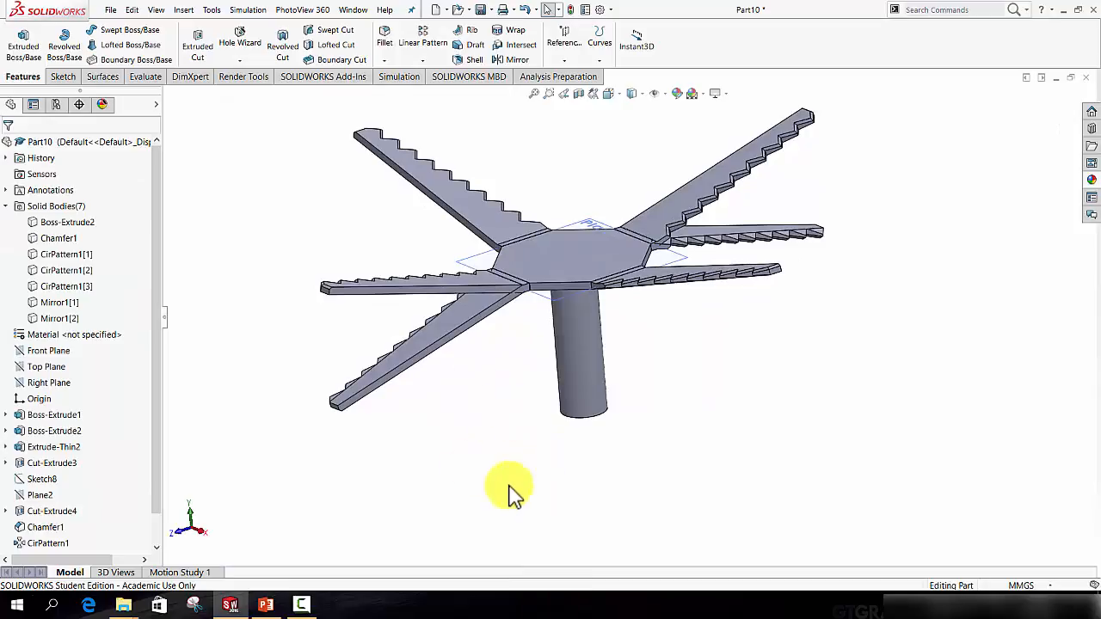
pyautogui.rightClick(380, 282)
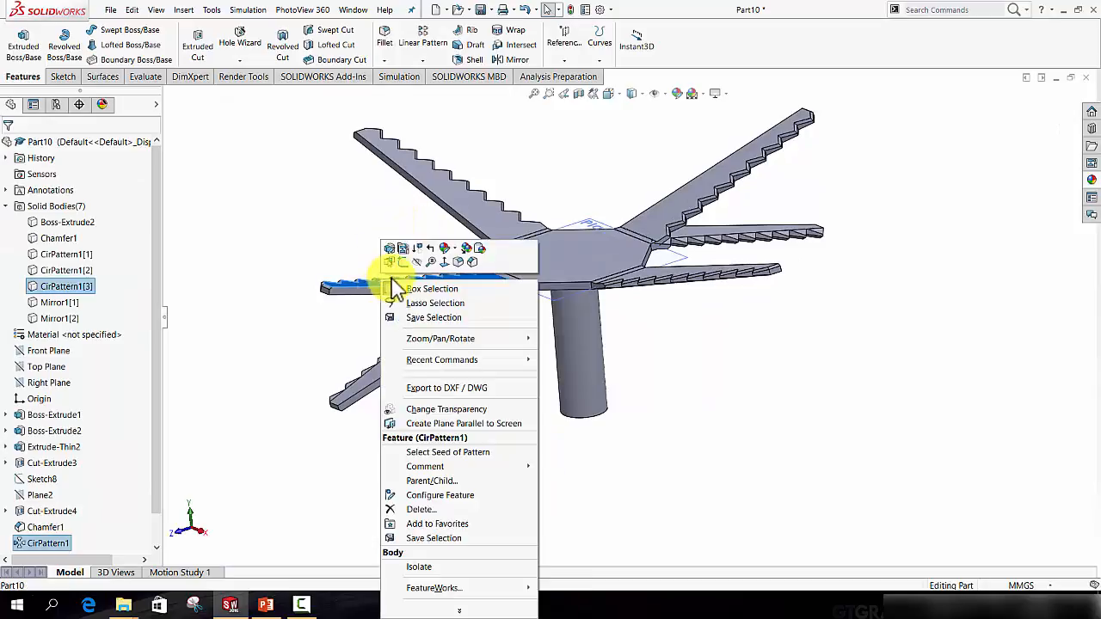
pyautogui.click(417, 262)
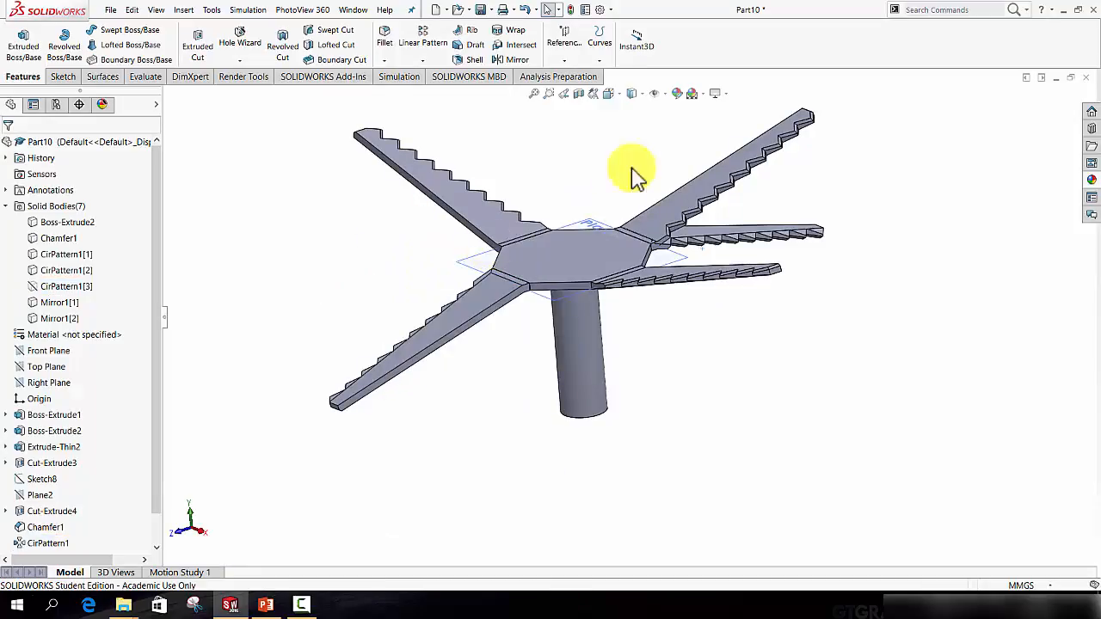
pyautogui.rightClick(733, 169)
pyautogui.click(766, 141)
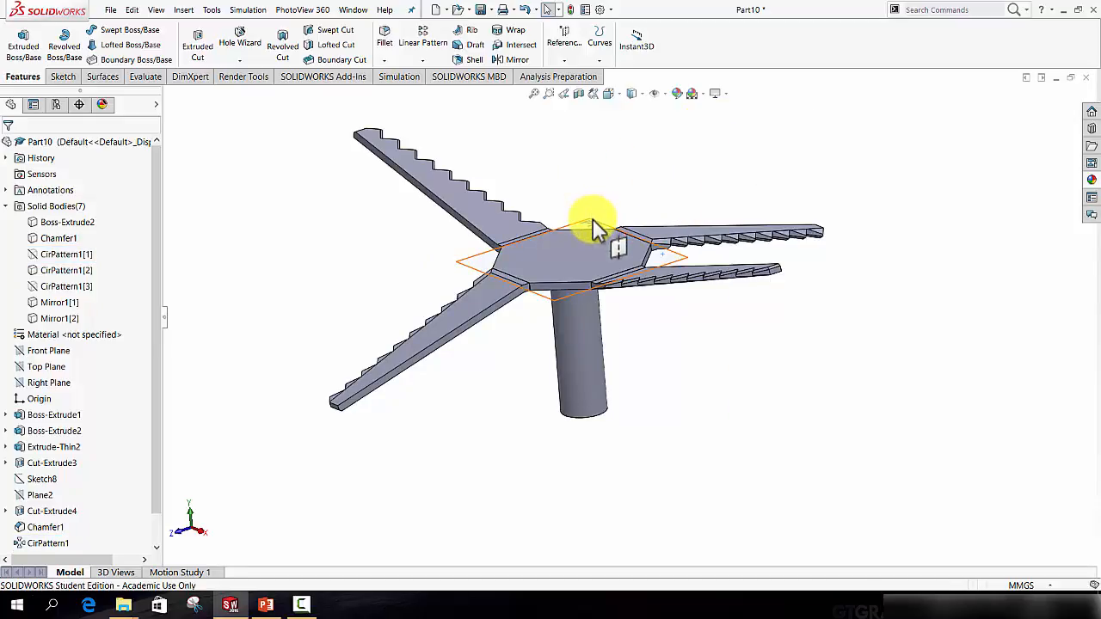
pyautogui.rightClick(592, 219)
pyautogui.click(629, 204)
# Step: Combine the four visible arms and the plate with its stem into one body using the Add operation
pyautogui.moveTo(522, 386)
pyautogui.mouseDown(button='middle')
pyautogui.moveTo(536, 352)
pyautogui.moveTo(584, 364)
pyautogui.moveTo(700, 356)
pyautogui.moveTo(615, 365)
pyautogui.moveTo(651, 472)
pyautogui.moveTo(597, 344)
pyautogui.moveTo(550, 351)
pyautogui.moveTo(529, 379)
pyautogui.mouseUp(button='middle')
pyautogui.moveTo(615, 332); pyautogui.dragTo(695, 309, button='middle')
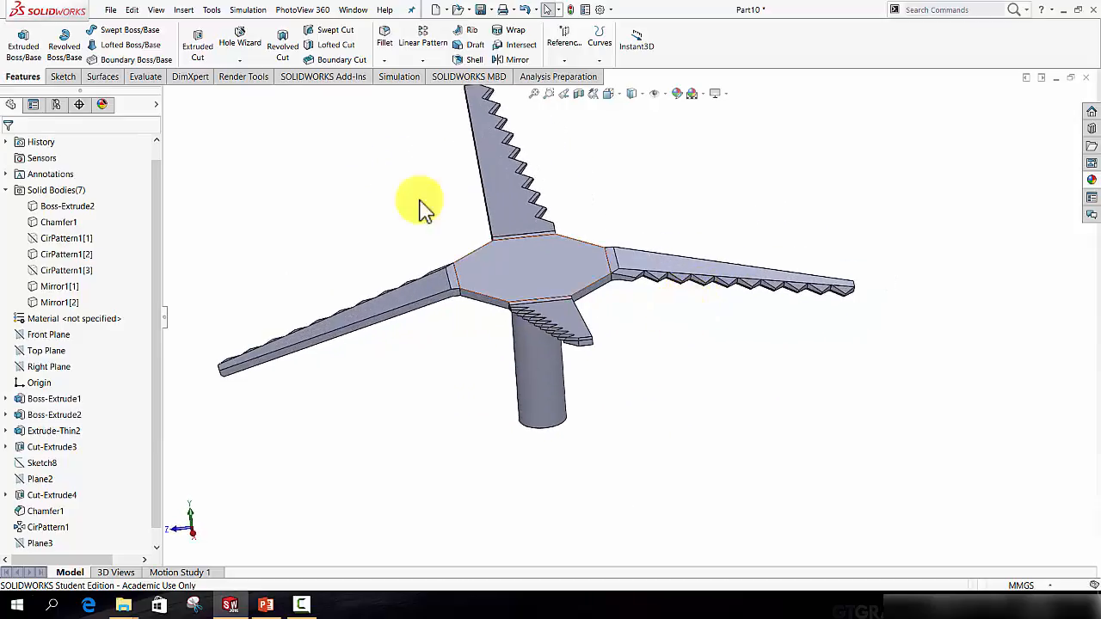
pyautogui.click(184, 12)
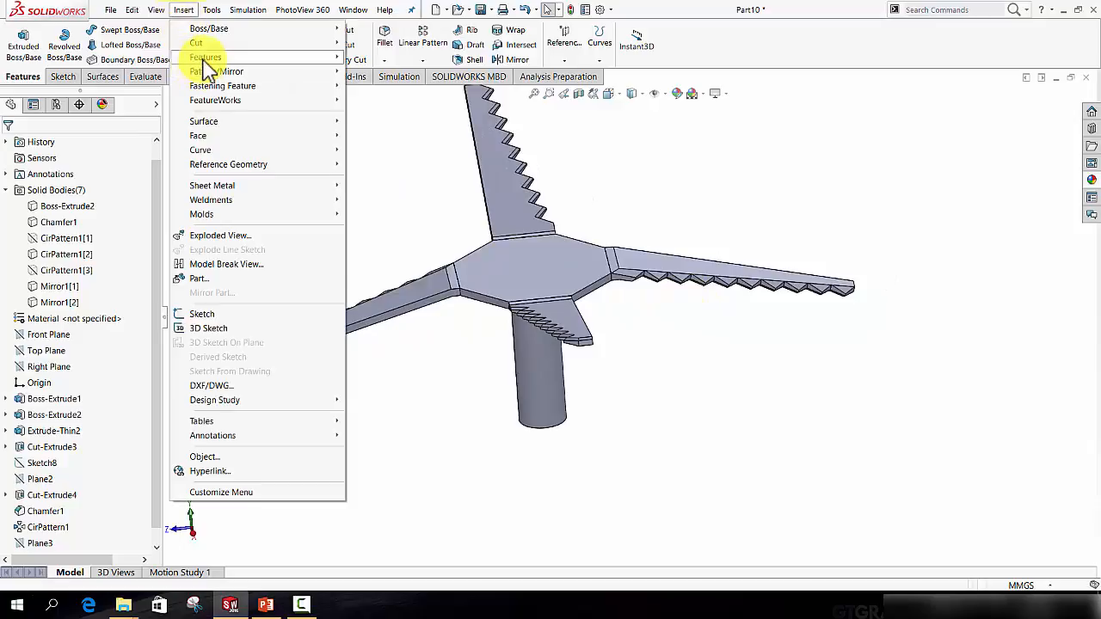
pyautogui.moveTo(206, 58)
pyautogui.click(400, 320)
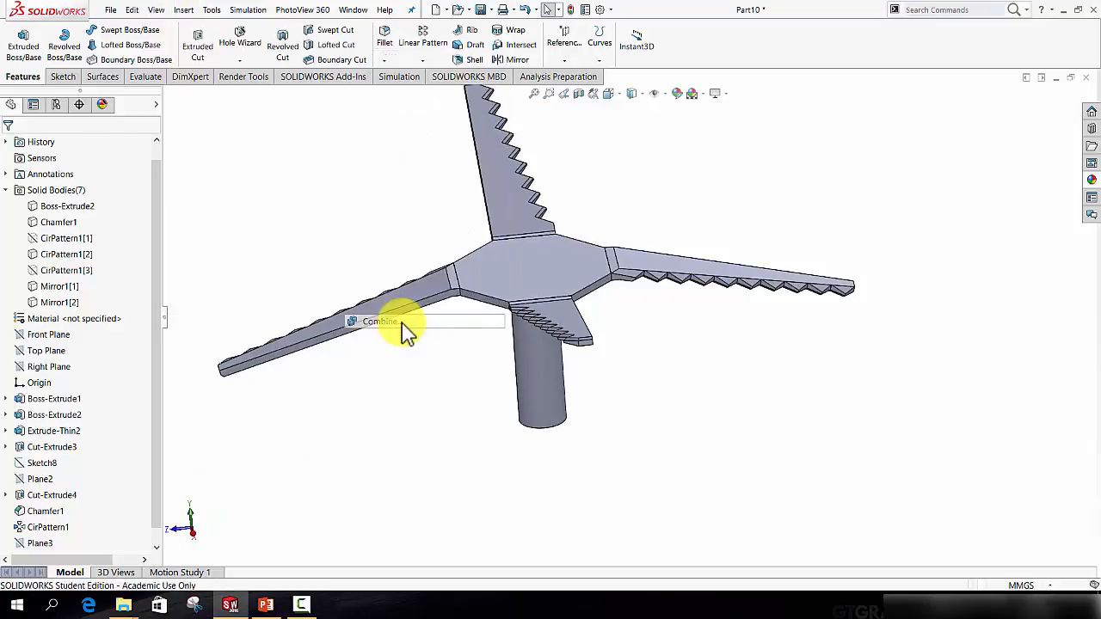
pyautogui.click(499, 202)
pyautogui.click(634, 265)
pyautogui.click(572, 326)
pyautogui.click(546, 340)
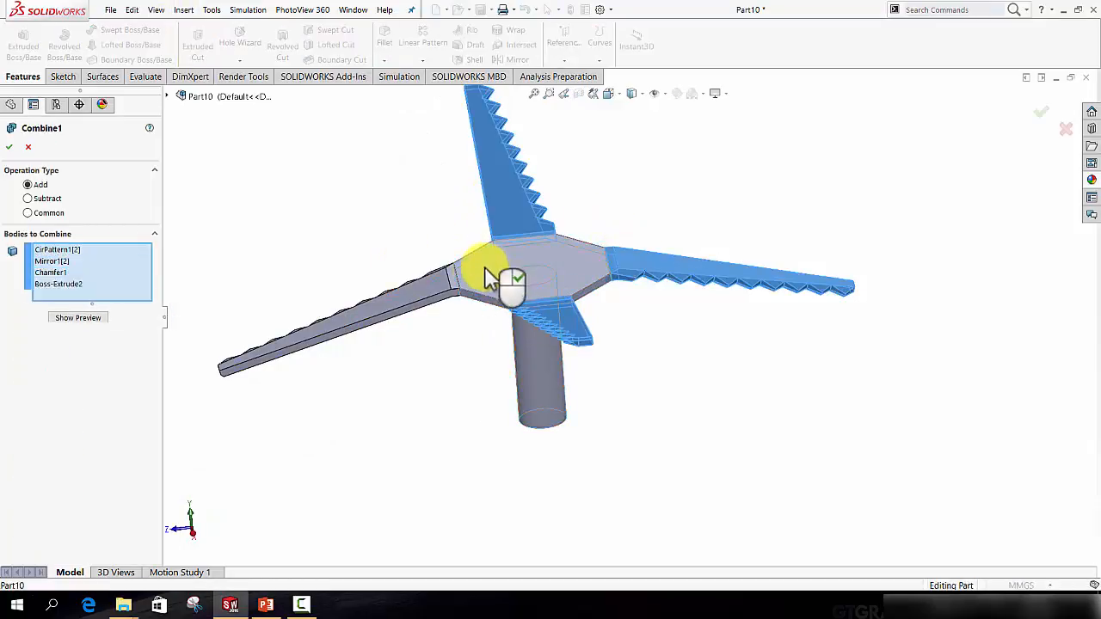
pyautogui.click(488, 276)
pyautogui.click(13, 148)
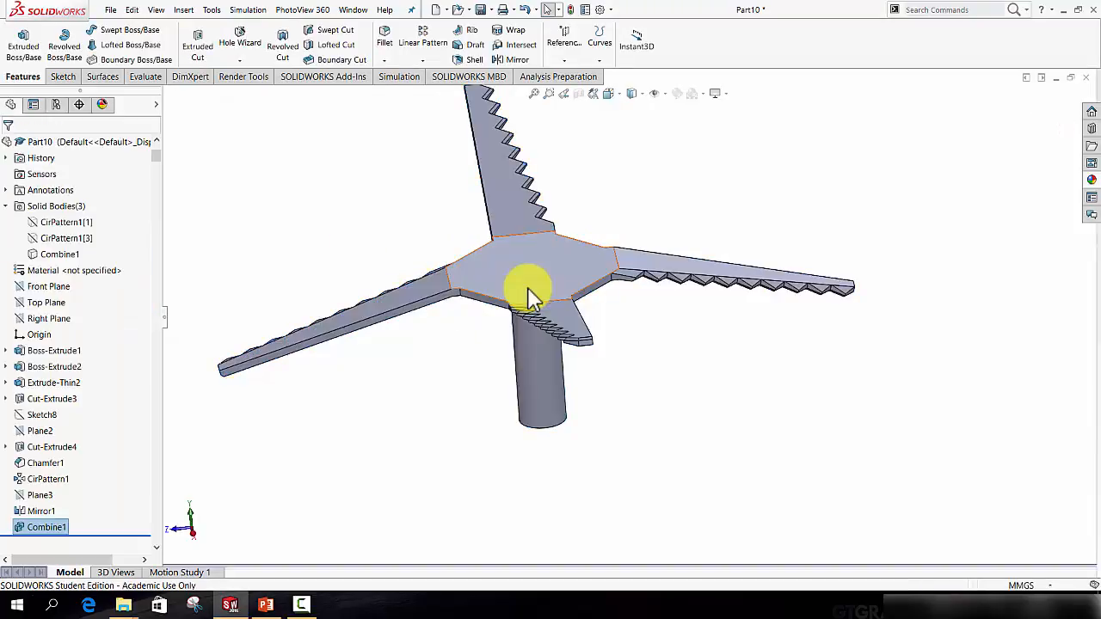
# Step: Sketch a circle about 3.25 mm in diameter at the centre of the octagonal plate's upper face
pyautogui.moveTo(656, 408)
pyautogui.mouseDown(button='middle')
pyautogui.moveTo(521, 387)
pyautogui.moveTo(574, 372)
pyautogui.moveTo(560, 361)
pyautogui.mouseUp(button='middle')
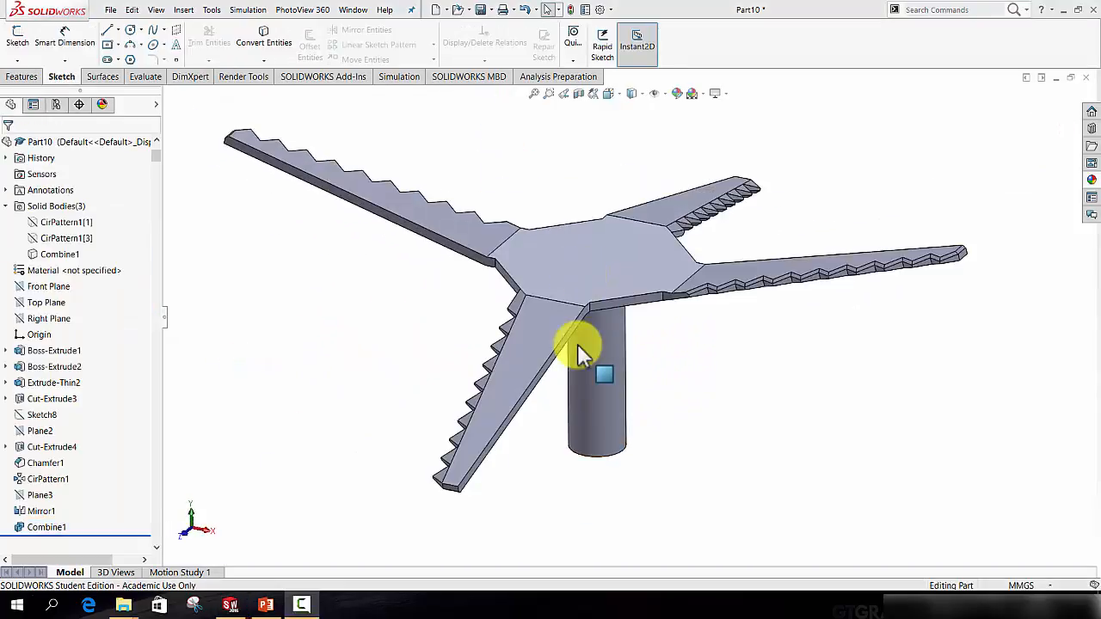
pyautogui.moveTo(578, 344); pyautogui.dragTo(533, 327, button='middle')
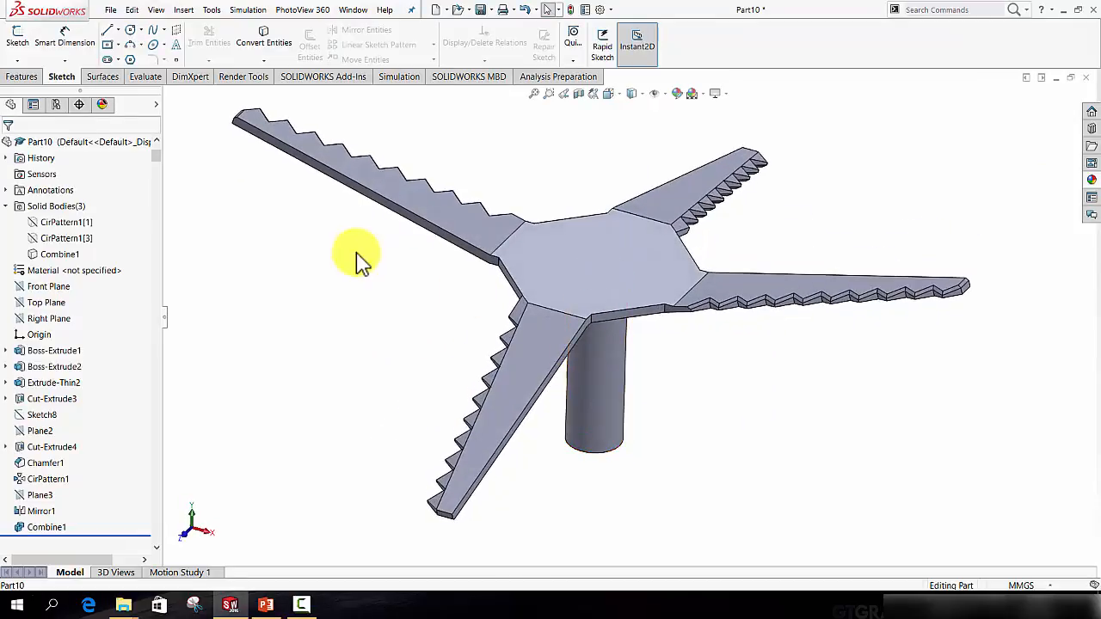
pyautogui.click(129, 31)
pyautogui.click(580, 225)
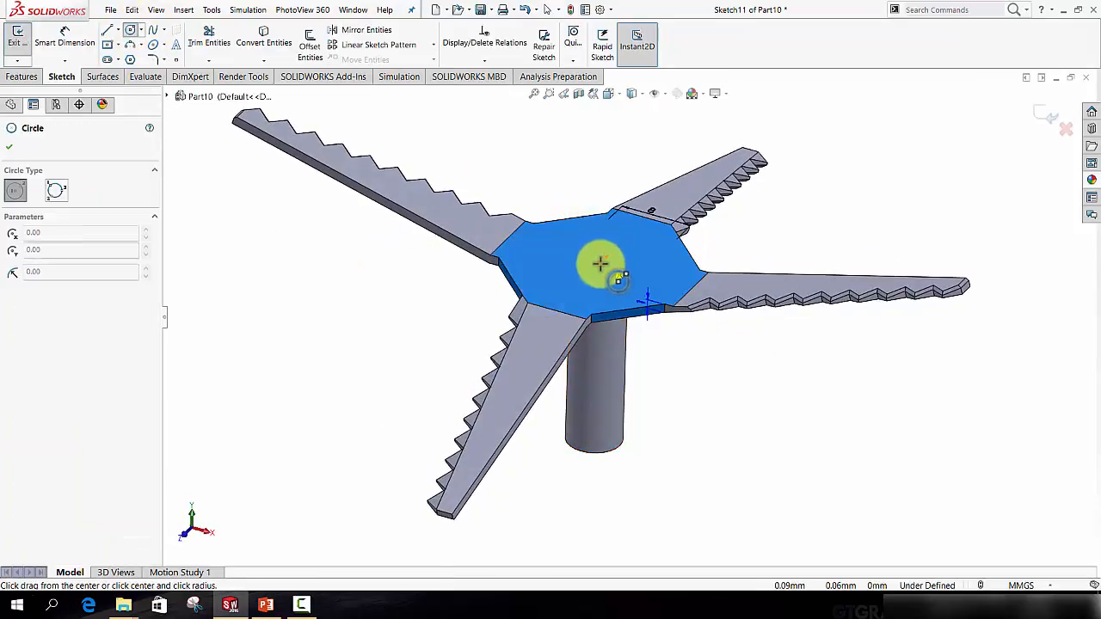
pyautogui.moveTo(600, 262); pyautogui.dragTo(614, 268)
# Step: Extrude the circle 1 mm upward as a boss merged with the plate
pyautogui.click(23, 76)
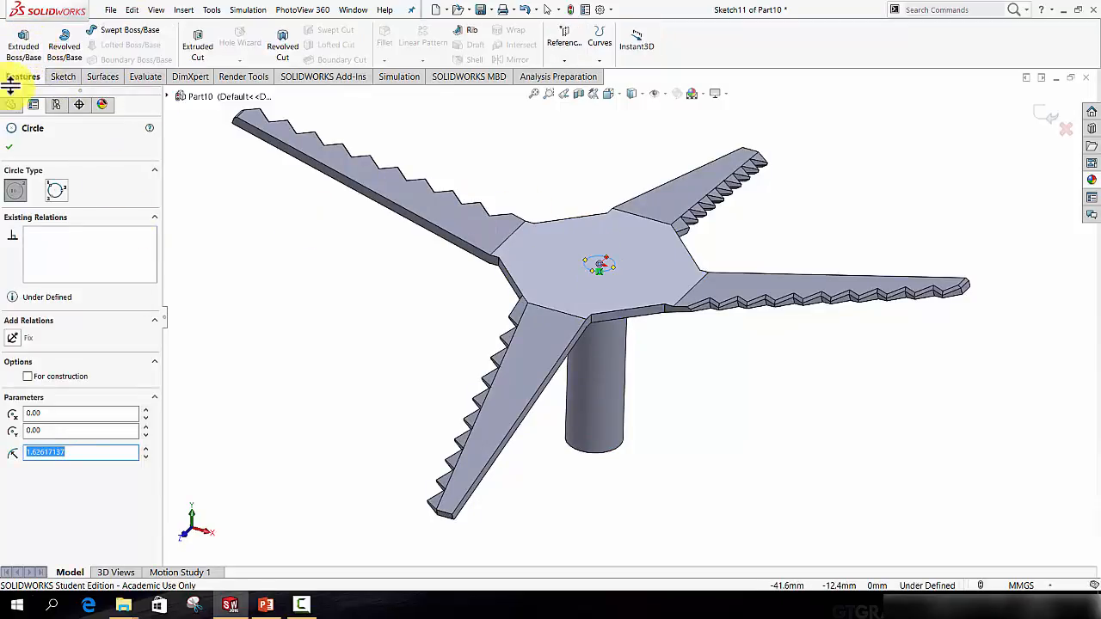
pyautogui.click(26, 51)
pyautogui.scroll(5, 623, 198)
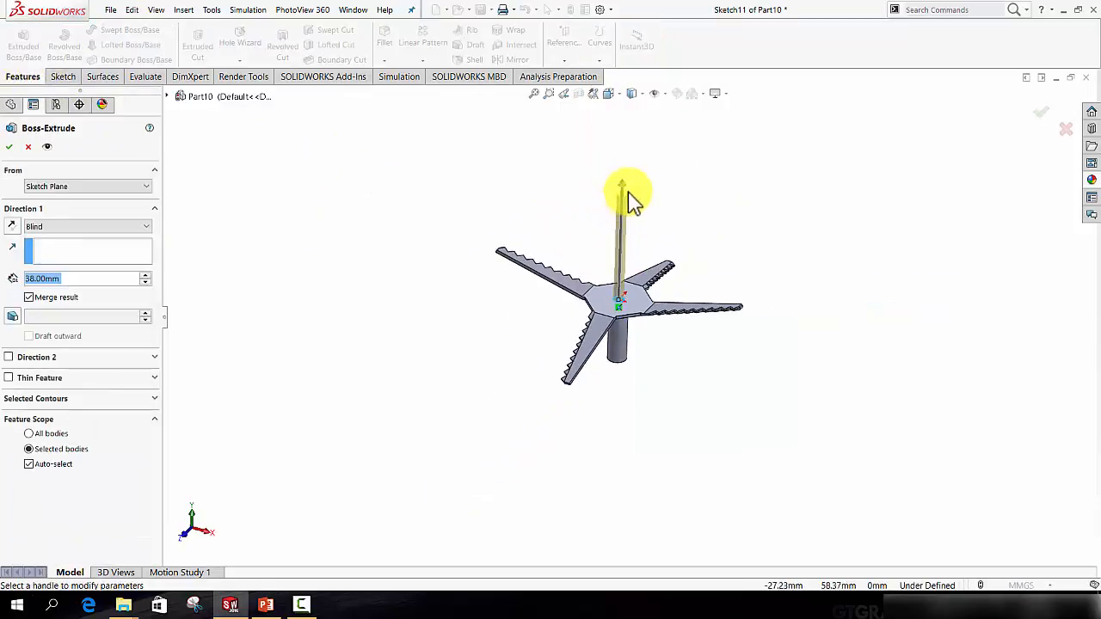
pyautogui.moveTo(628, 207); pyautogui.dragTo(633, 307)
pyautogui.scroll(-6, 641, 335)
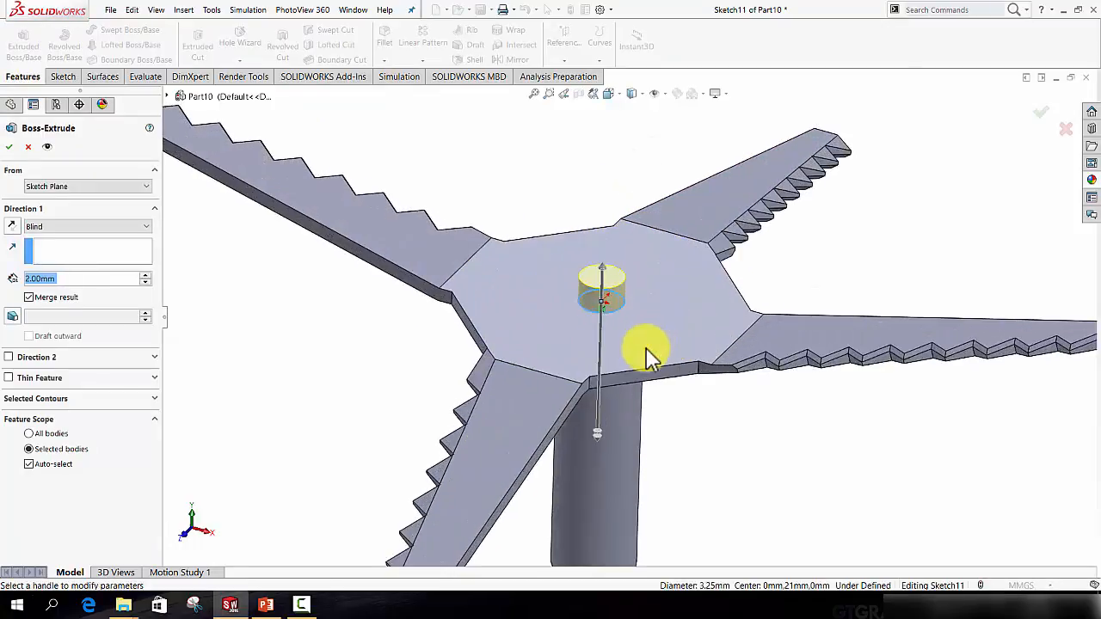
pyautogui.moveTo(559, 200); pyautogui.dragTo(590, 241)
pyautogui.click(1041, 121)
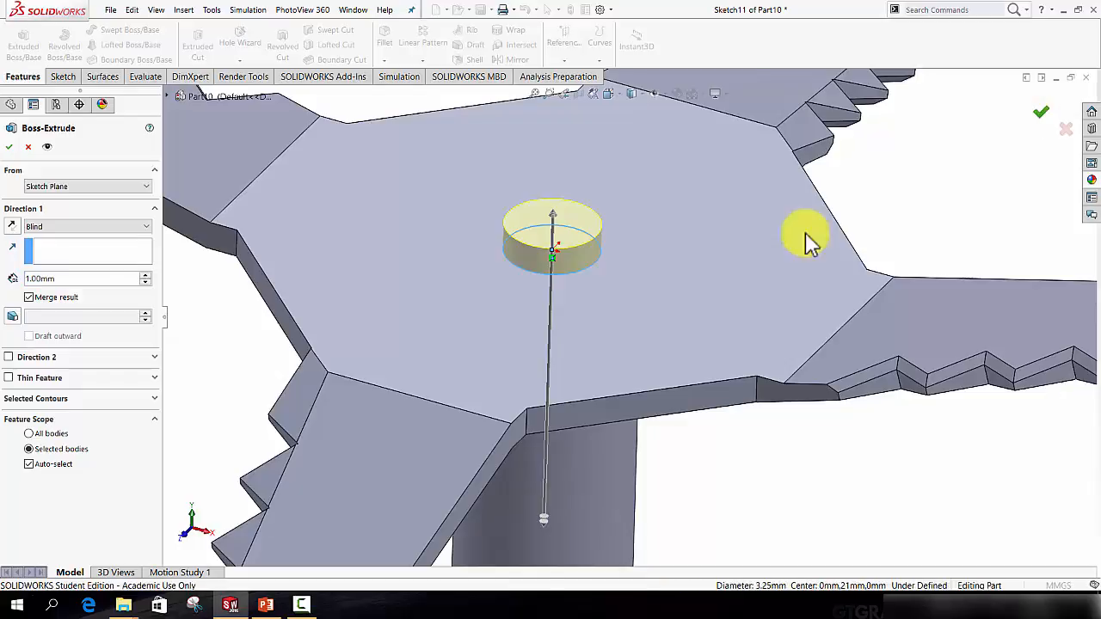
# Step: Fillet the upper and lower circular edges of the small central boss with a 0.2 mm radius
pyautogui.click(386, 44)
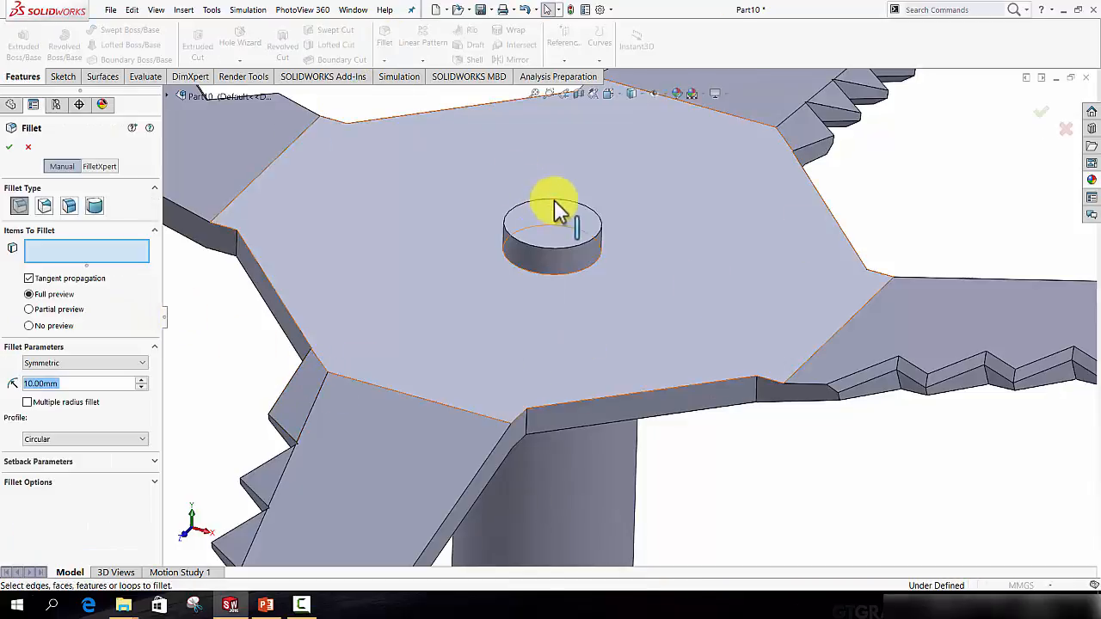
pyautogui.click(552, 202)
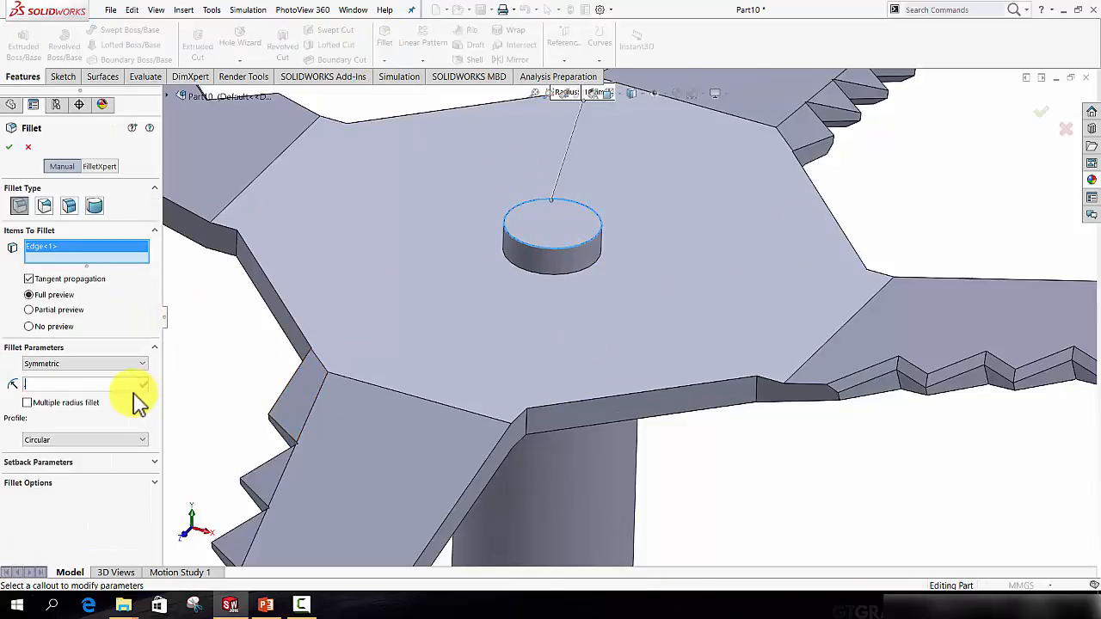
pyautogui.write('0.2')
pyautogui.press('Return')
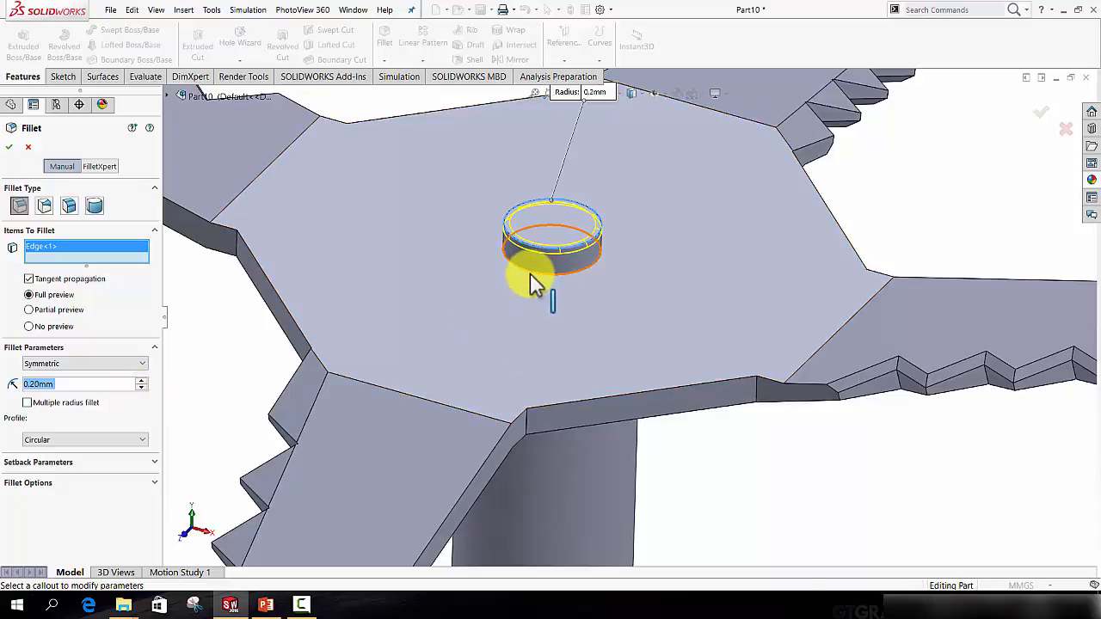
pyautogui.click(529, 274)
pyautogui.click(1037, 112)
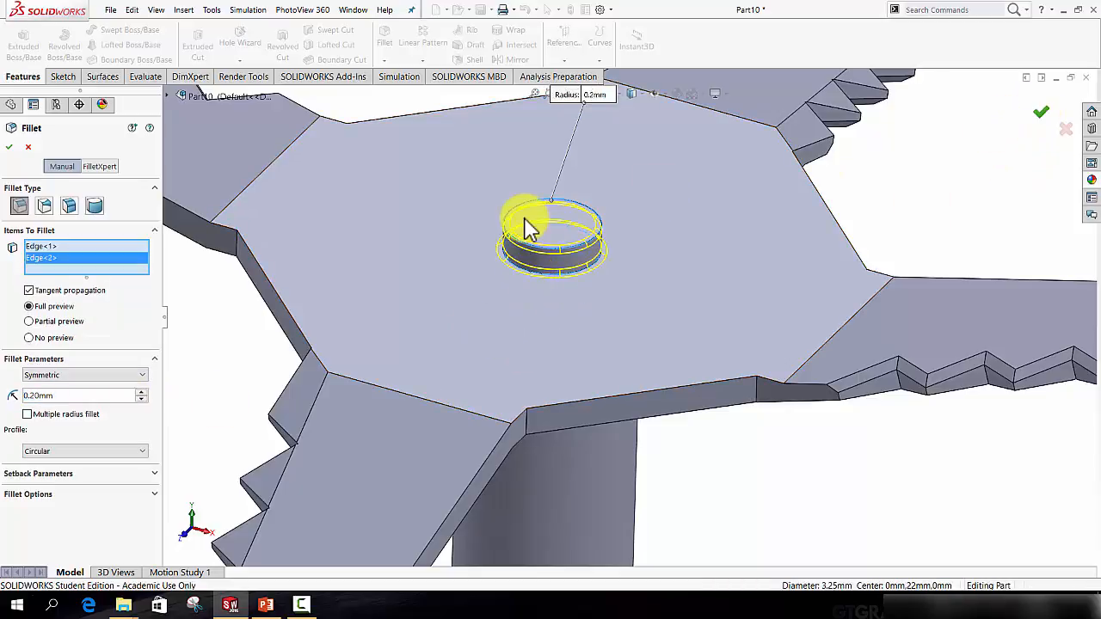
pyautogui.scroll(6, 525, 220)
pyautogui.scroll(3, 550, 292)
pyautogui.scroll(-5, 524, 255)
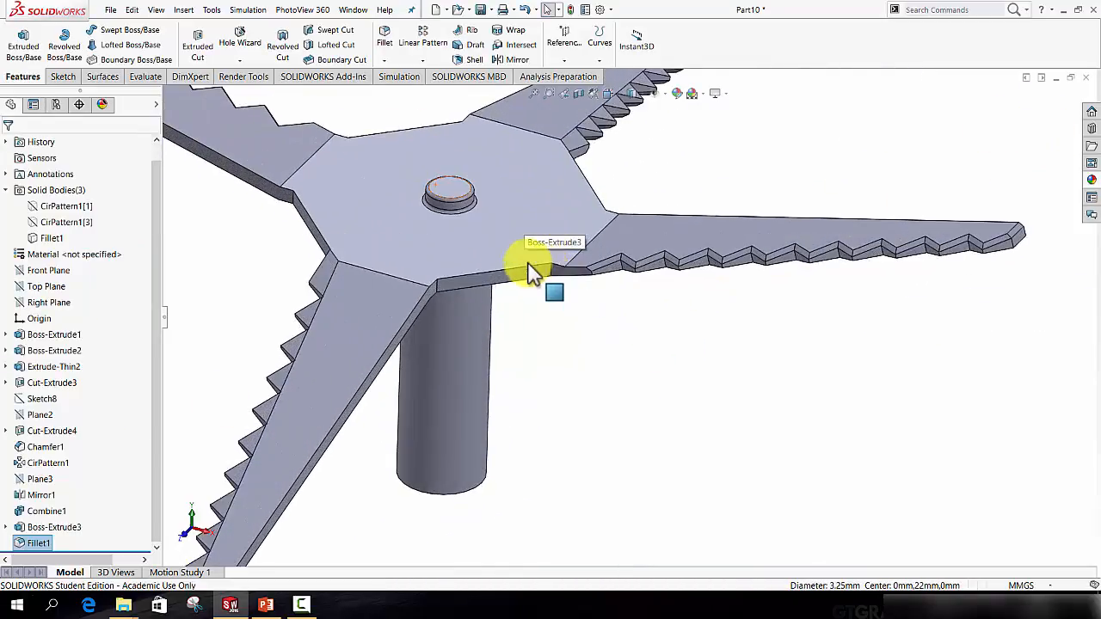
# Step: Set up a 3 mm fillet on the four upper-face edges where the toothed arms meet the octagonal plate
pyautogui.click(386, 39)
pyautogui.scroll(-4, 382, 270)
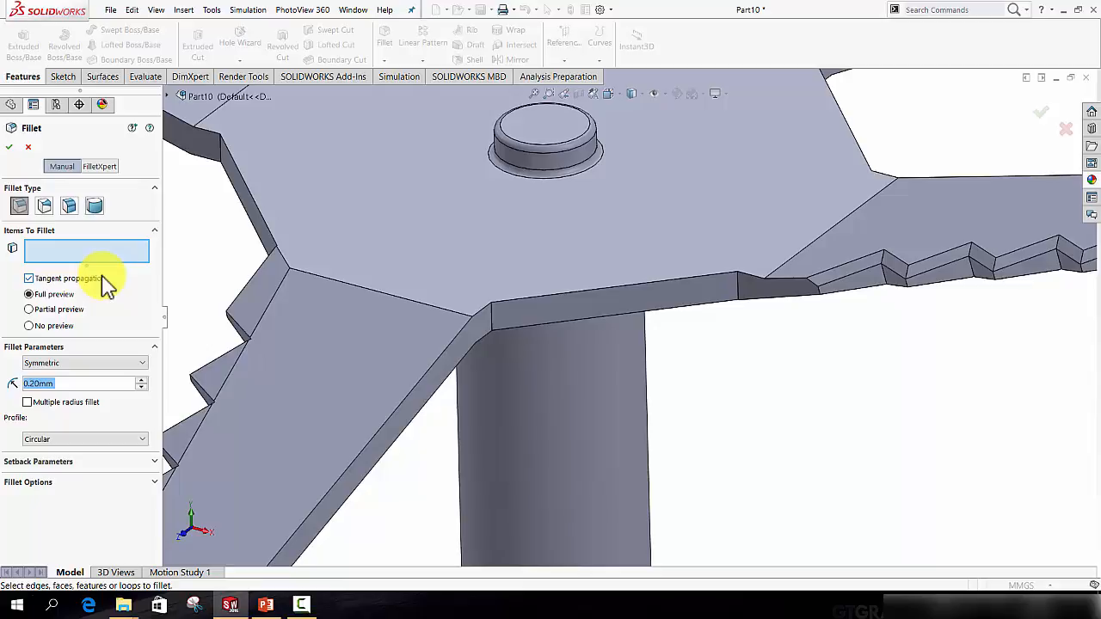
pyautogui.write('.5')
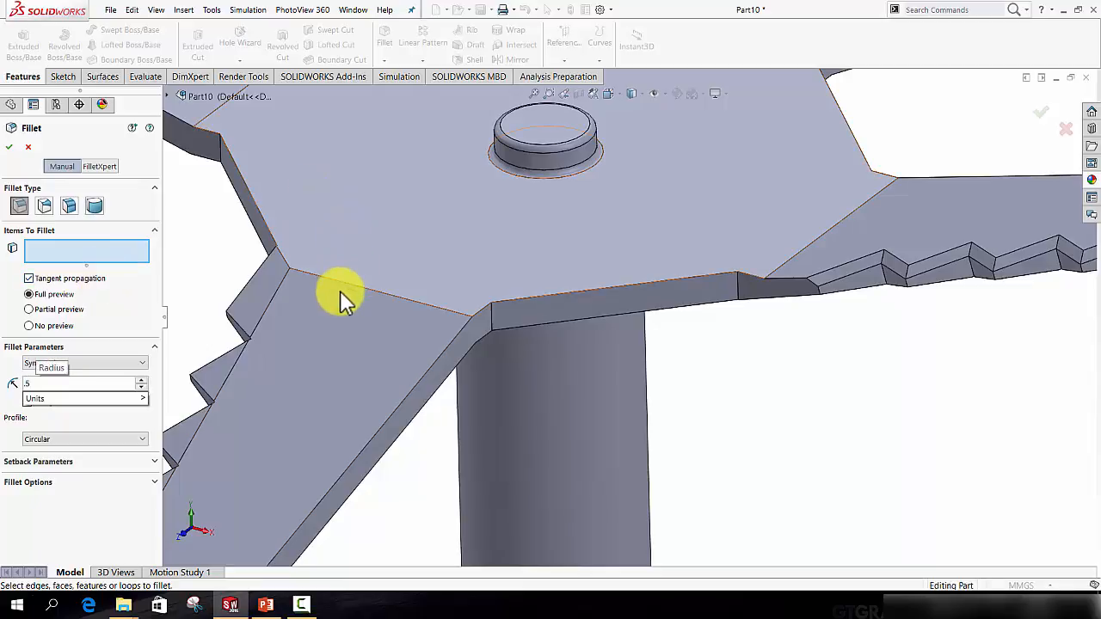
pyautogui.click(336, 281)
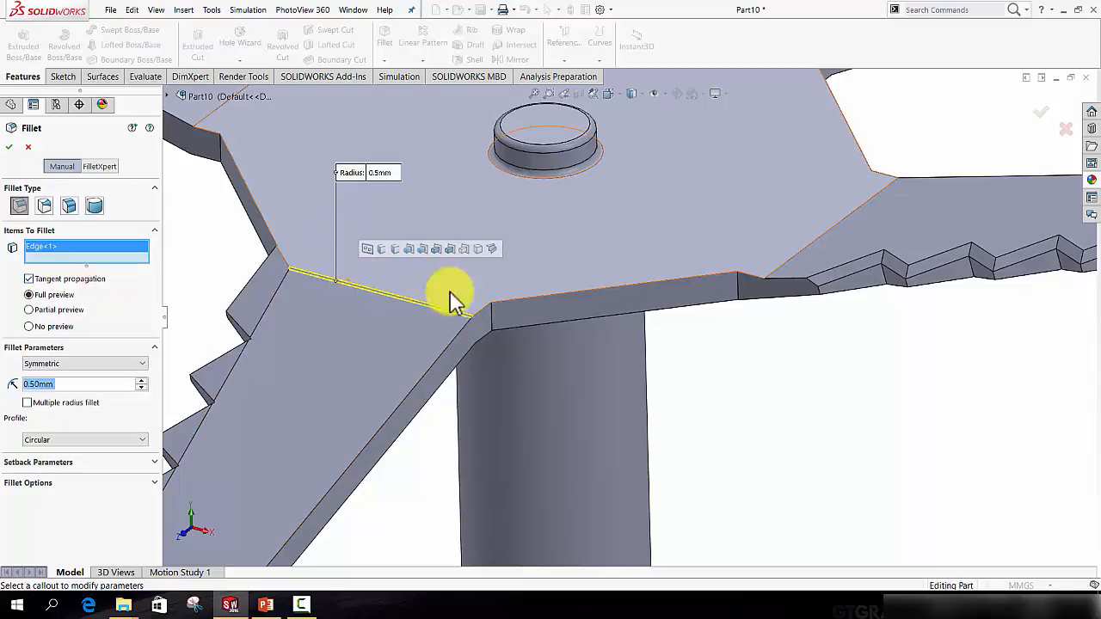
pyautogui.click(799, 253)
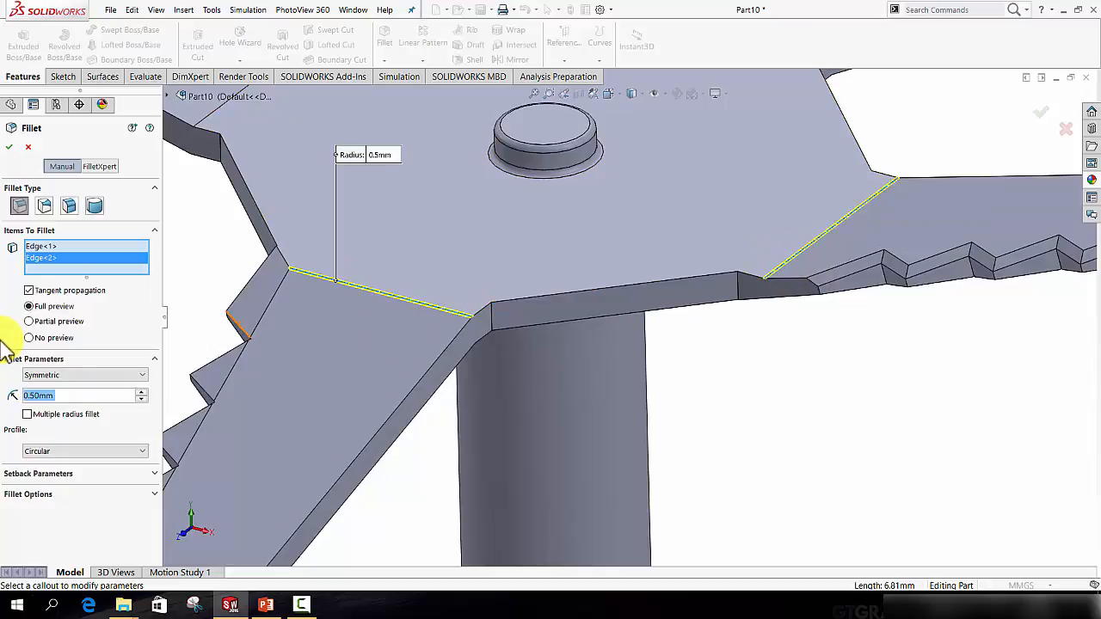
pyautogui.click(769, 396)
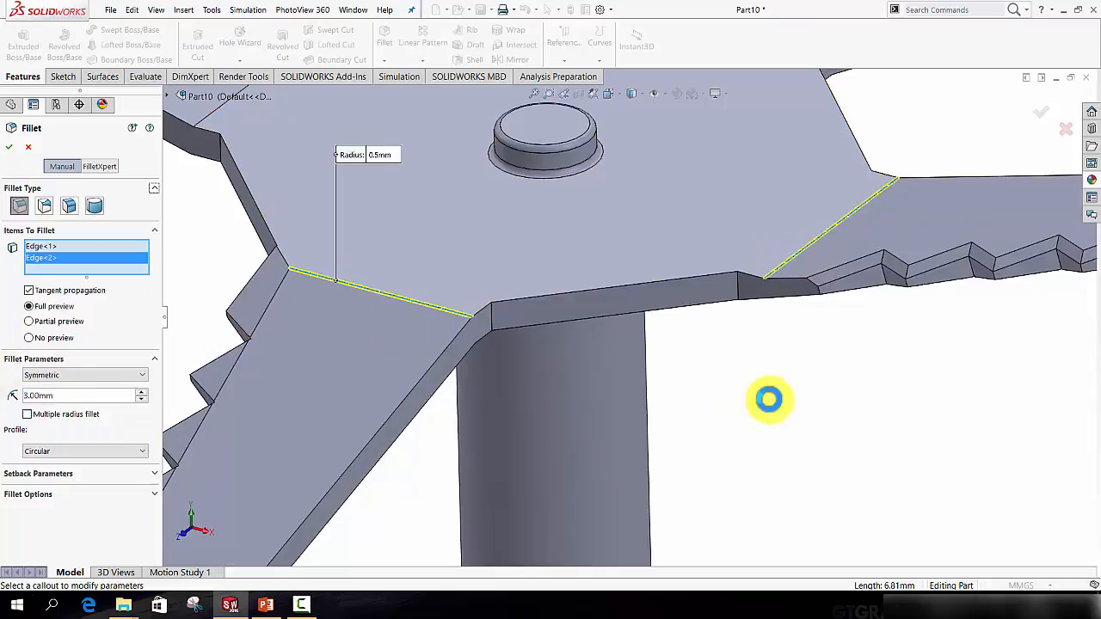
pyautogui.moveTo(769, 396); pyautogui.dragTo(491, 253, button='middle')
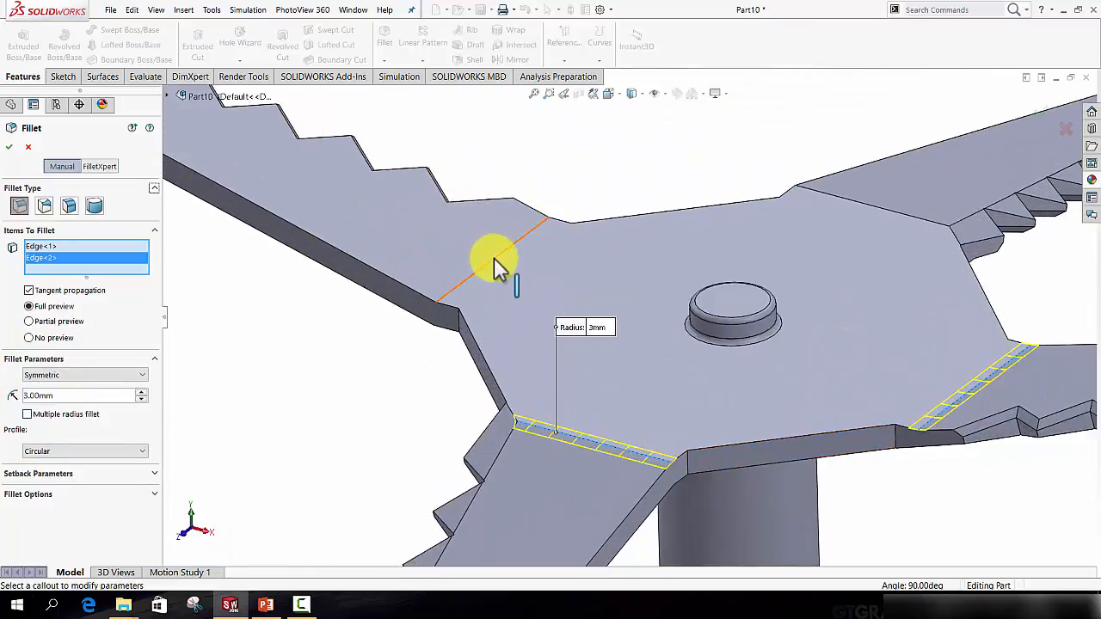
pyautogui.click(493, 258)
pyautogui.click(886, 210)
pyautogui.scroll(5, 839, 409)
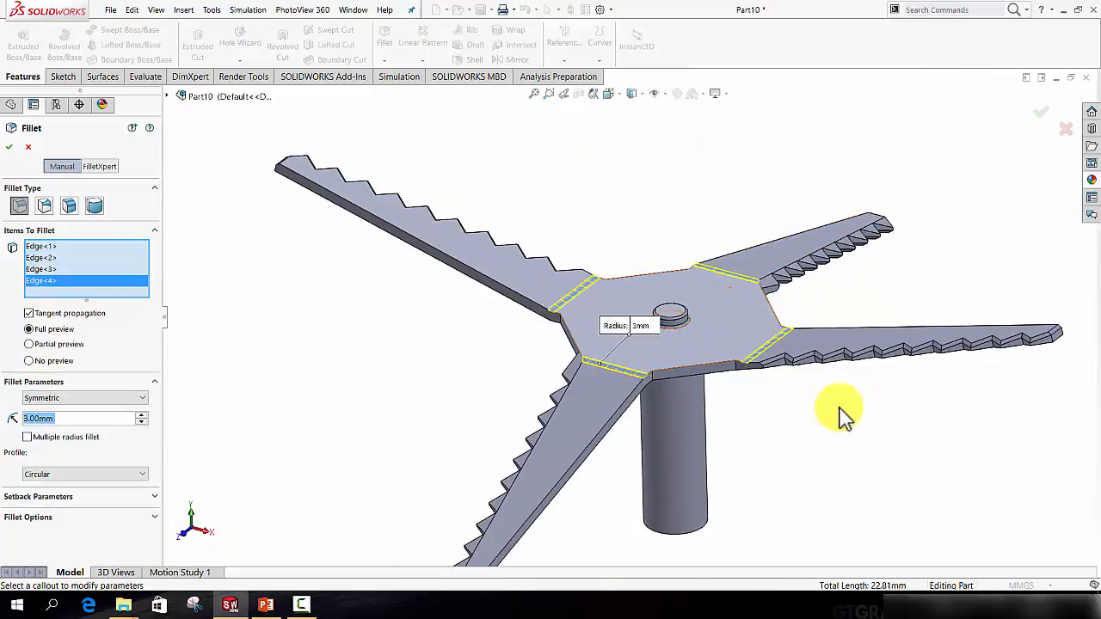
# Step: Add the four underside edges where the arms meet the plate to the selection and apply the 3 mm fillet
pyautogui.moveTo(840, 410); pyautogui.dragTo(781, 268, button='middle')
pyautogui.scroll(-5, 851, 418)
pyautogui.moveTo(790, 358); pyautogui.dragTo(560, 447, button='middle')
pyautogui.click(681, 205)
pyautogui.click(1020, 309)
pyautogui.scroll(-3, 529, 460)
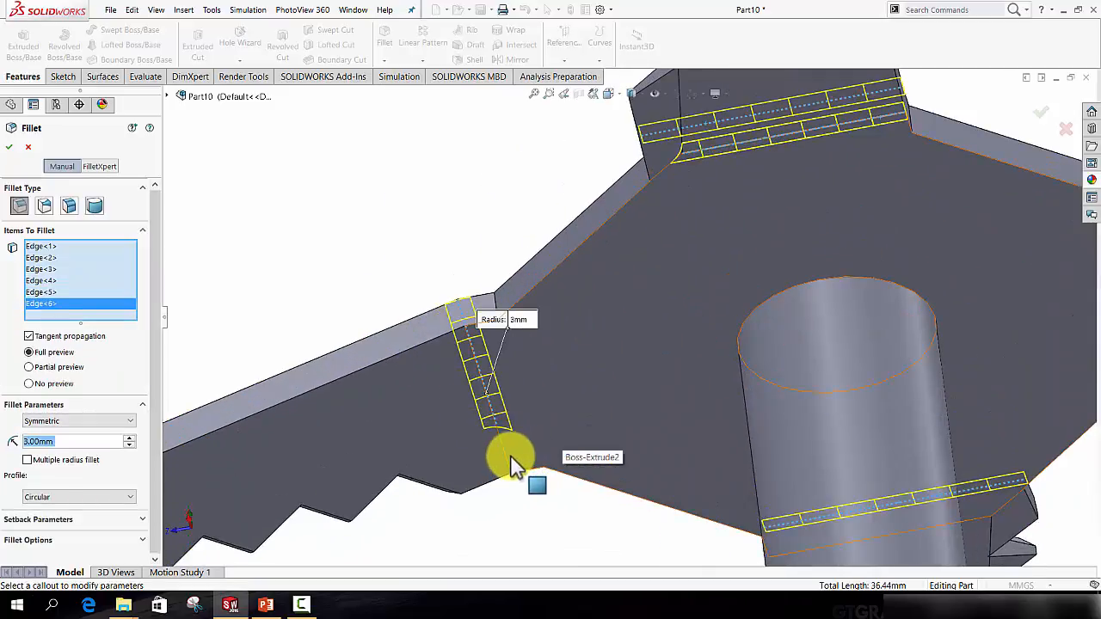
pyautogui.click(508, 462)
pyautogui.moveTo(835, 499); pyautogui.dragTo(598, 203, button='middle')
pyautogui.click(871, 446)
pyautogui.scroll(-3, 601, 184)
pyautogui.click(787, 314)
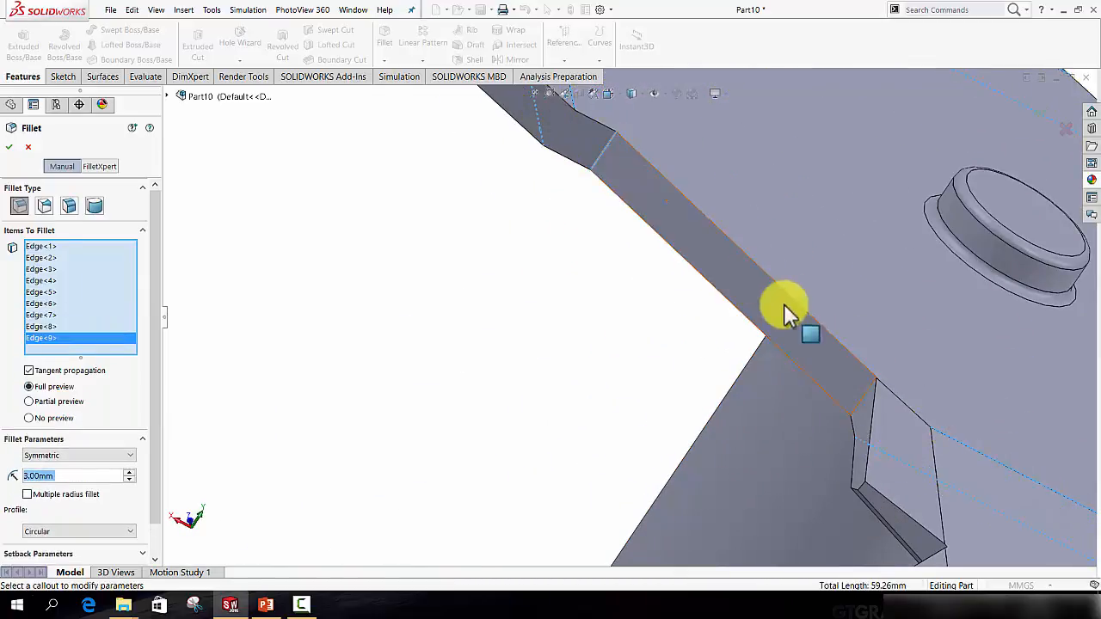
pyautogui.click(598, 155)
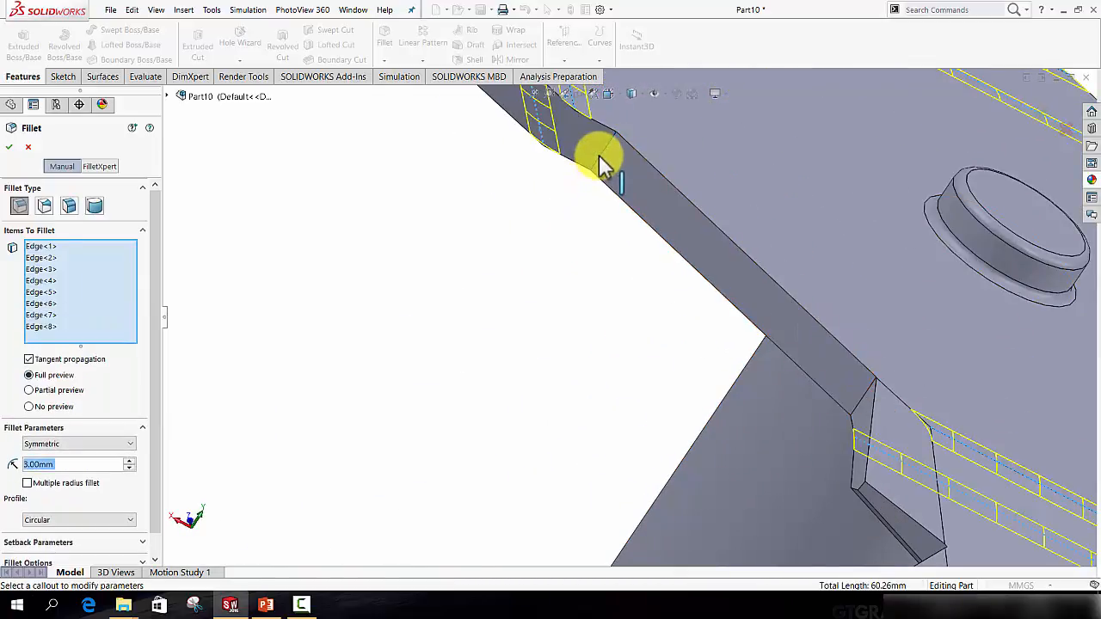
pyautogui.click(1044, 112)
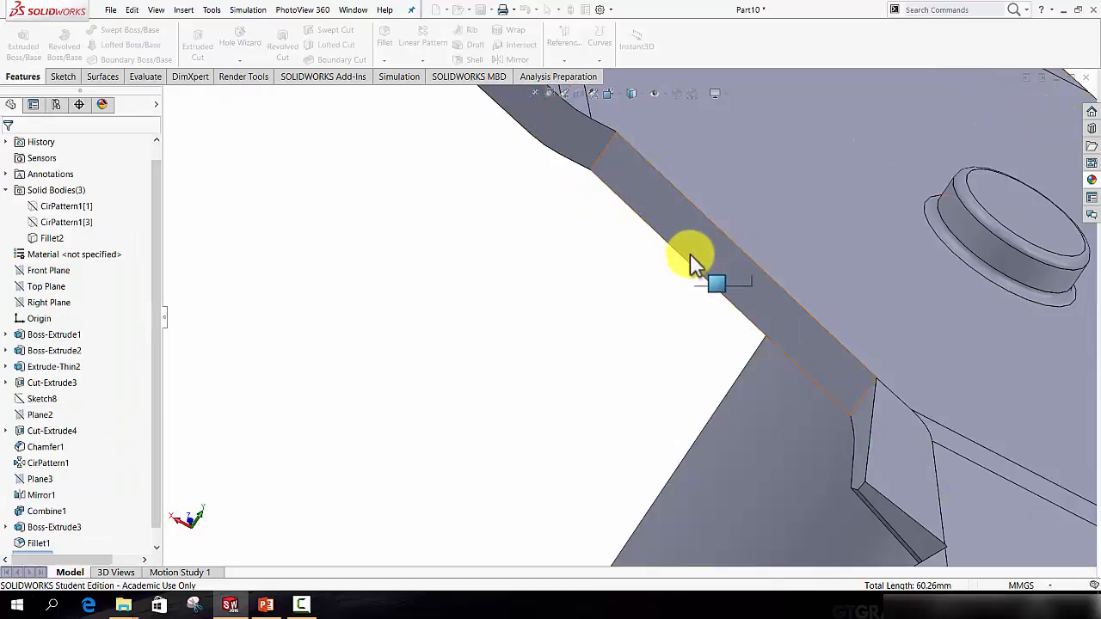
# Step: Set up a 1 mm fillet on the short side corner edges between plate and arms along two of the plate's free sides
pyautogui.scroll(5, 677, 252)
pyautogui.moveTo(678, 252); pyautogui.dragTo(757, 198, button='middle')
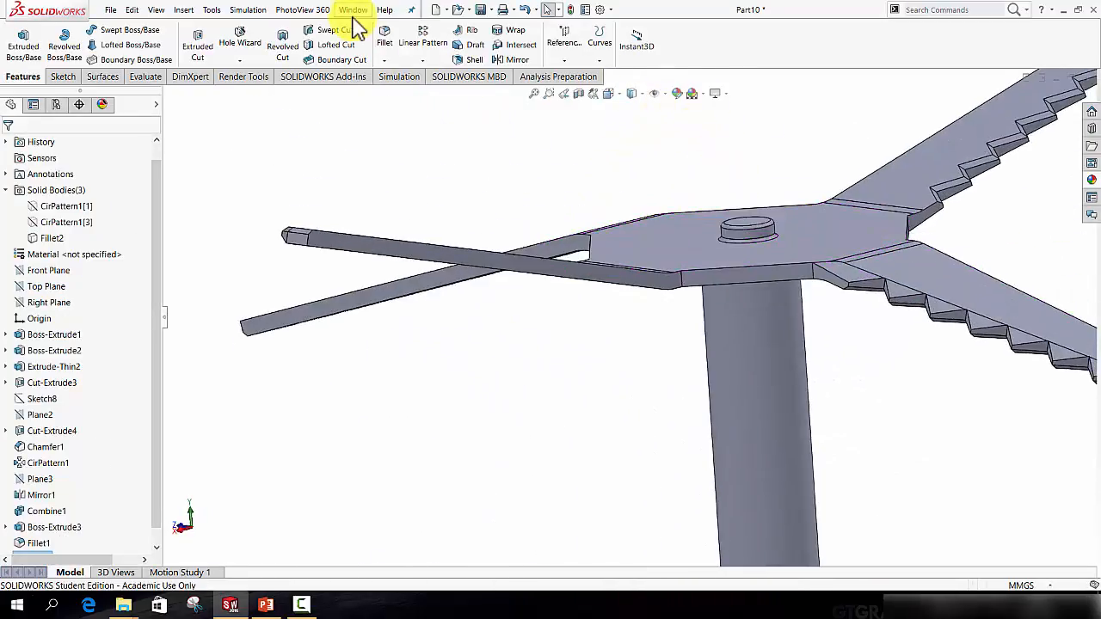
pyautogui.click(385, 45)
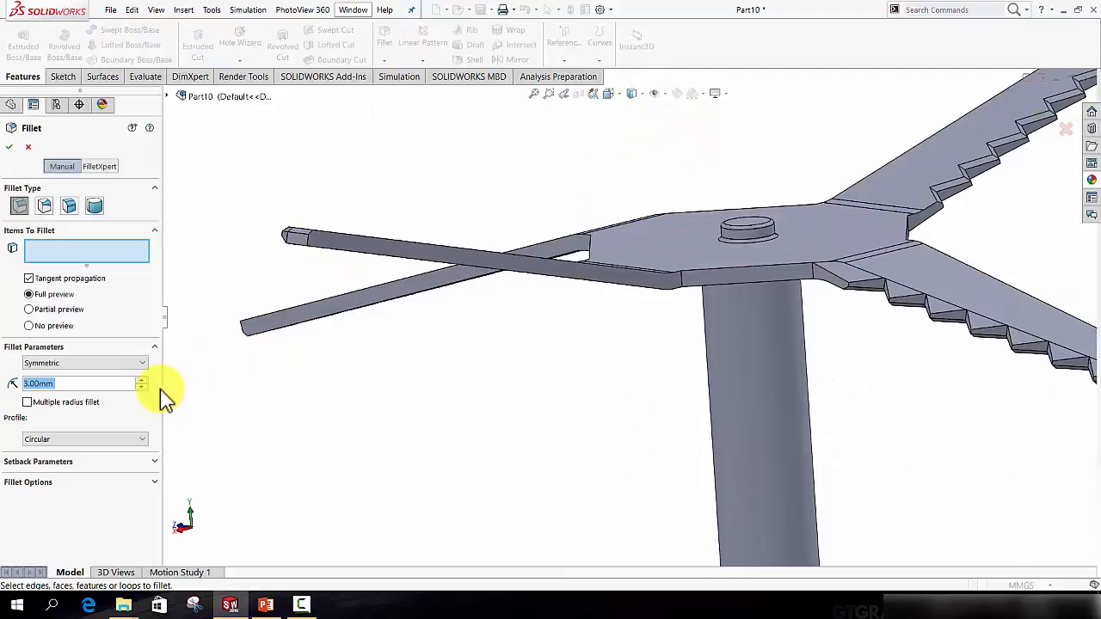
pyautogui.write('1')
pyautogui.scroll(-6, 651, 300)
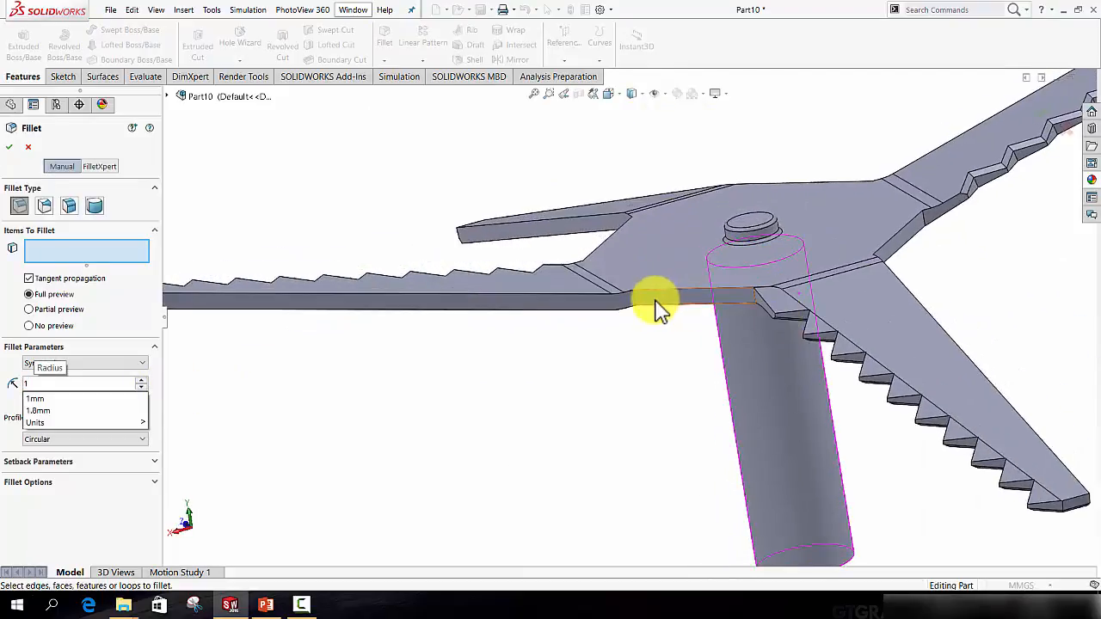
pyautogui.click(592, 301)
pyautogui.scroll(5, 816, 317)
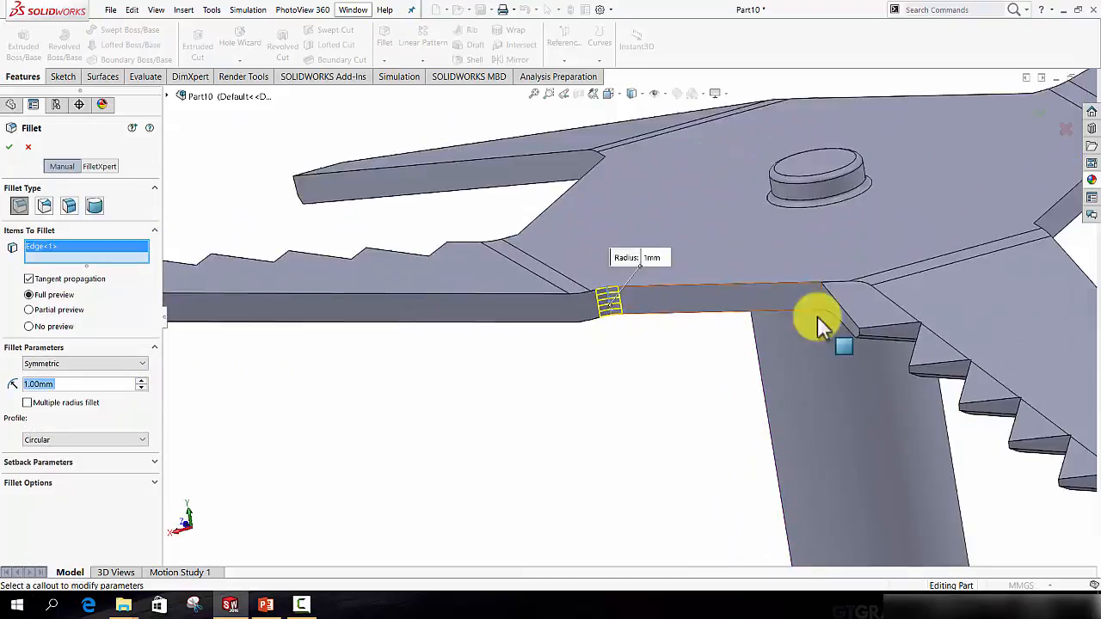
pyautogui.click(791, 301)
pyautogui.moveTo(644, 337); pyautogui.dragTo(456, 315, button='middle')
pyautogui.scroll(-6, 413, 295)
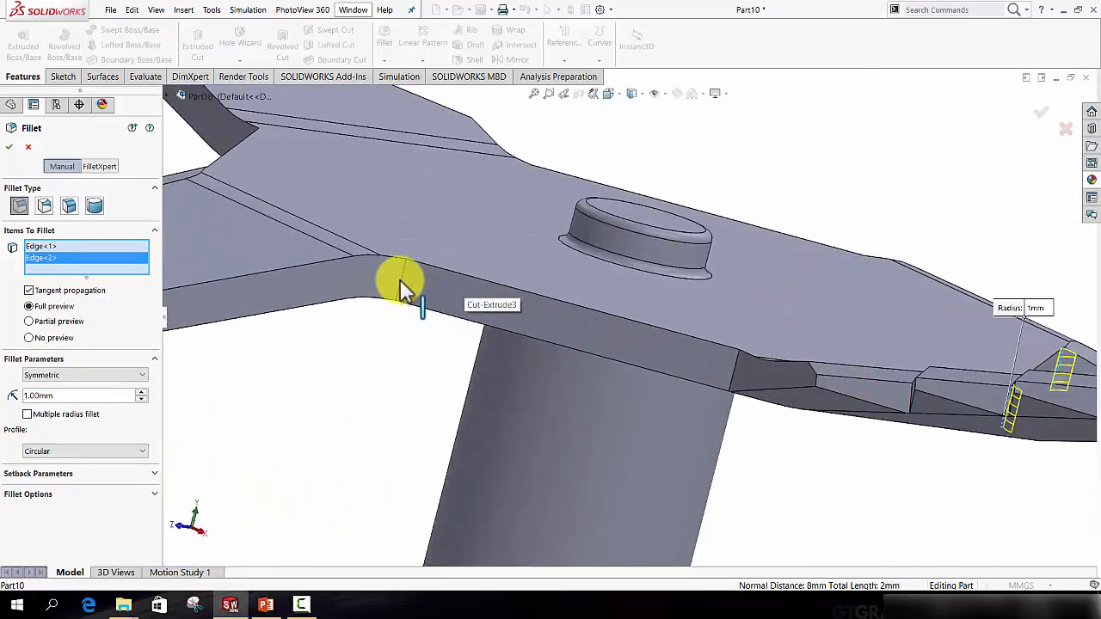
pyautogui.click(406, 284)
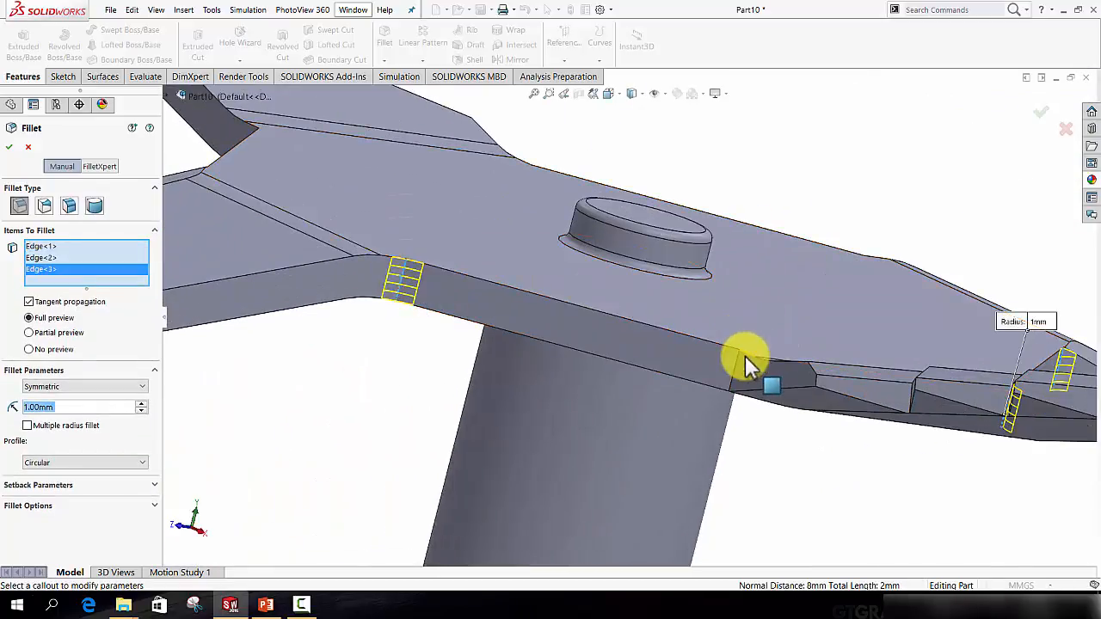
pyautogui.click(735, 368)
# Step: Add the remaining four short corner edges between the plate's sides and the arms, and apply the 1 mm fillet
pyautogui.scroll(5, 474, 315)
pyautogui.moveTo(474, 315); pyautogui.dragTo(450, 327, button='middle')
pyautogui.scroll(-5, 362, 273)
pyautogui.scroll(-3, 421, 241)
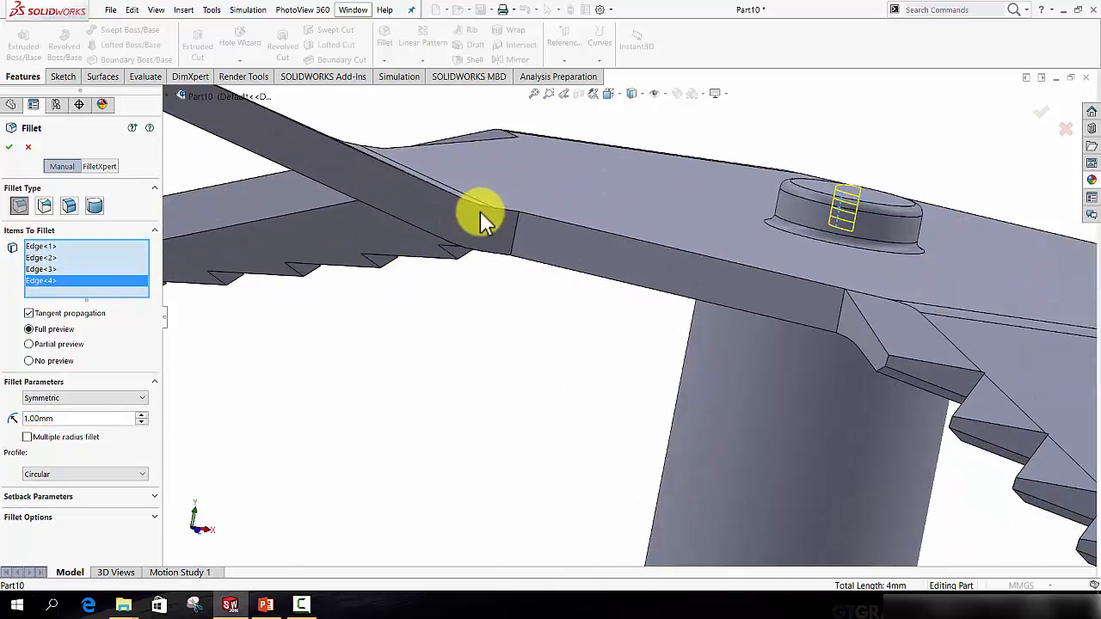
pyautogui.click(514, 239)
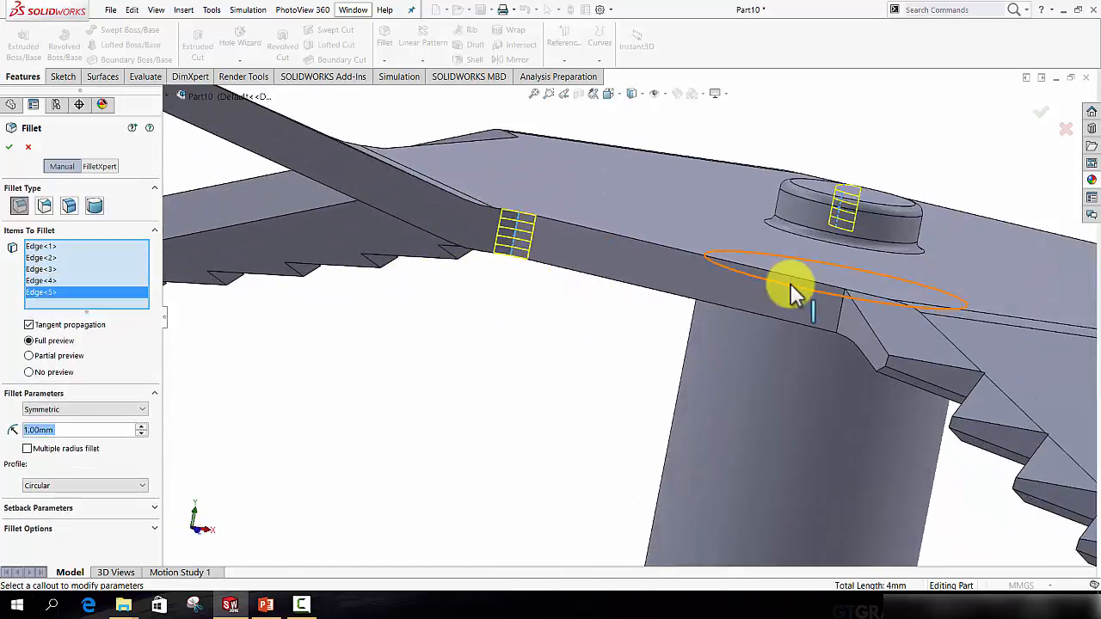
pyautogui.click(840, 303)
pyautogui.moveTo(841, 303); pyautogui.dragTo(560, 283, button='middle')
pyautogui.click(581, 298)
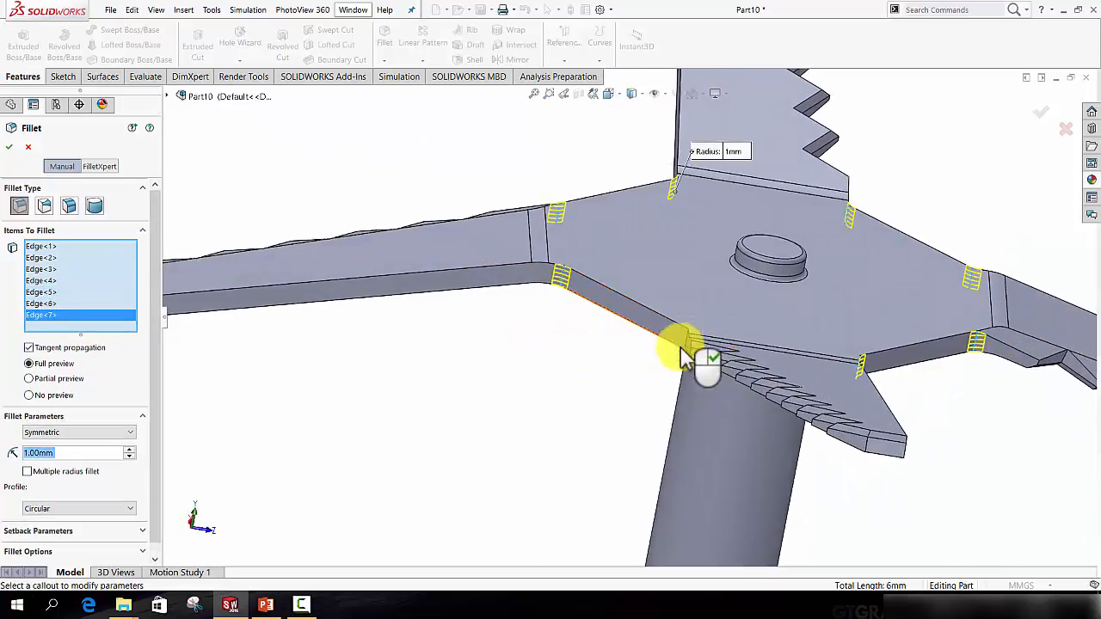
pyautogui.click(688, 346)
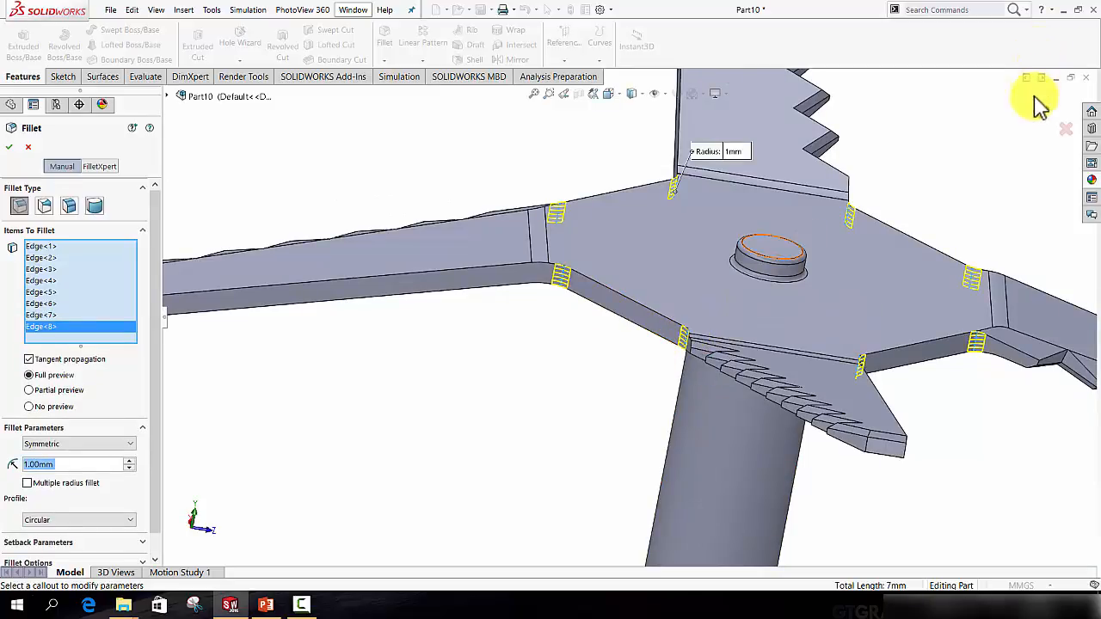
pyautogui.press('Return')
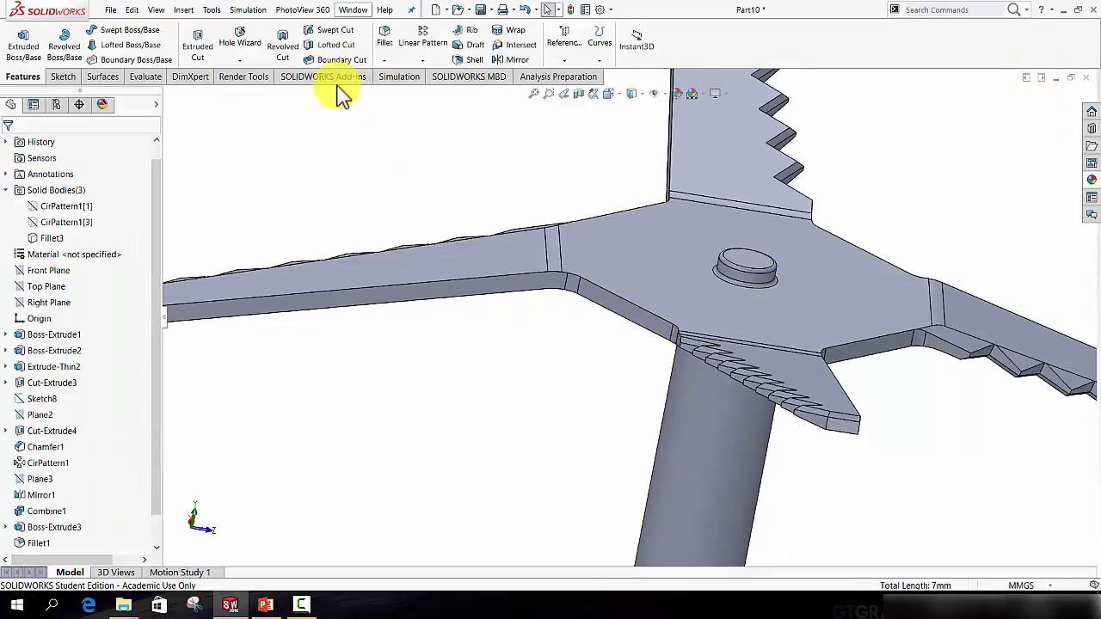
pyautogui.click(384, 39)
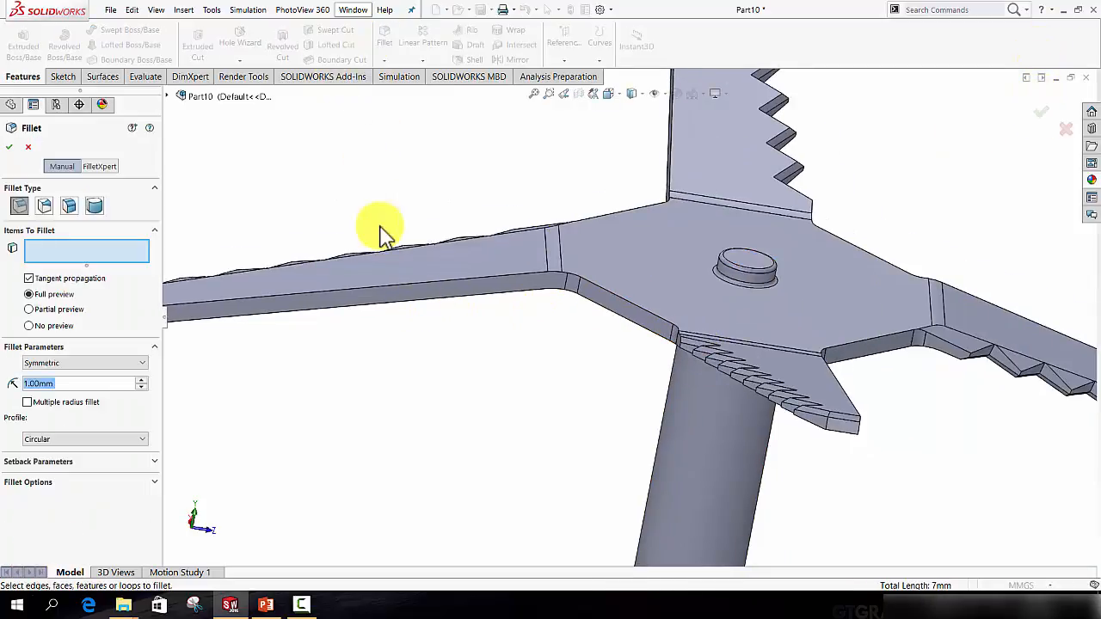
pyautogui.scroll(3, 384, 230)
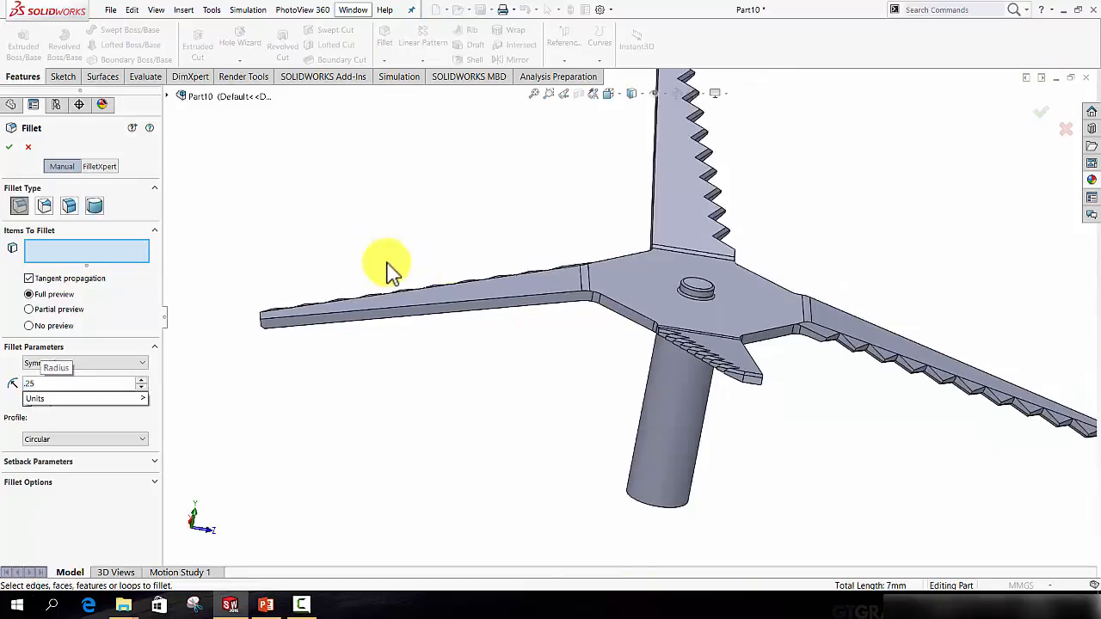
pyautogui.scroll(-5, 388, 270)
pyautogui.click(470, 270)
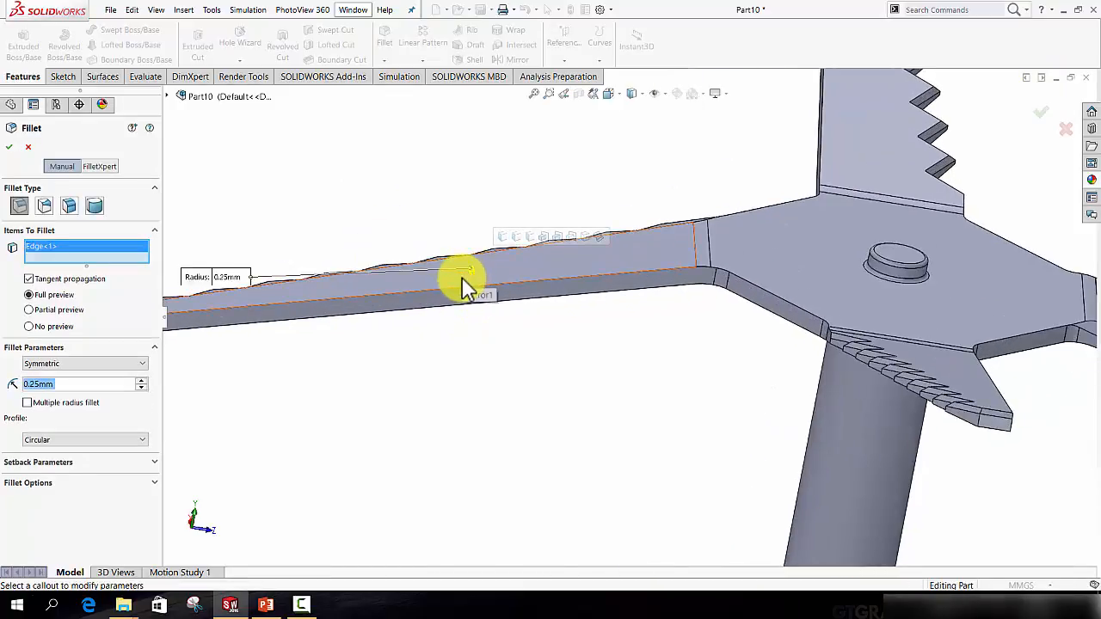
pyautogui.rightClick(464, 288)
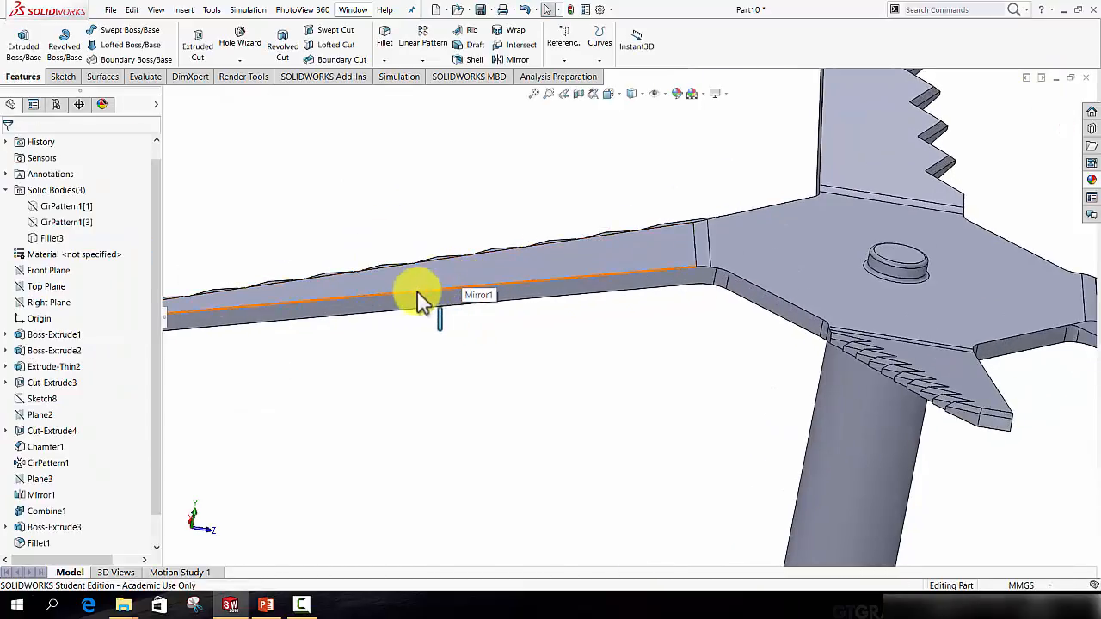
# Step: Fillet the edges around the upper faces of all four toothed arms with a 0.25 mm radius
pyautogui.click(384, 40)
pyautogui.click(651, 256)
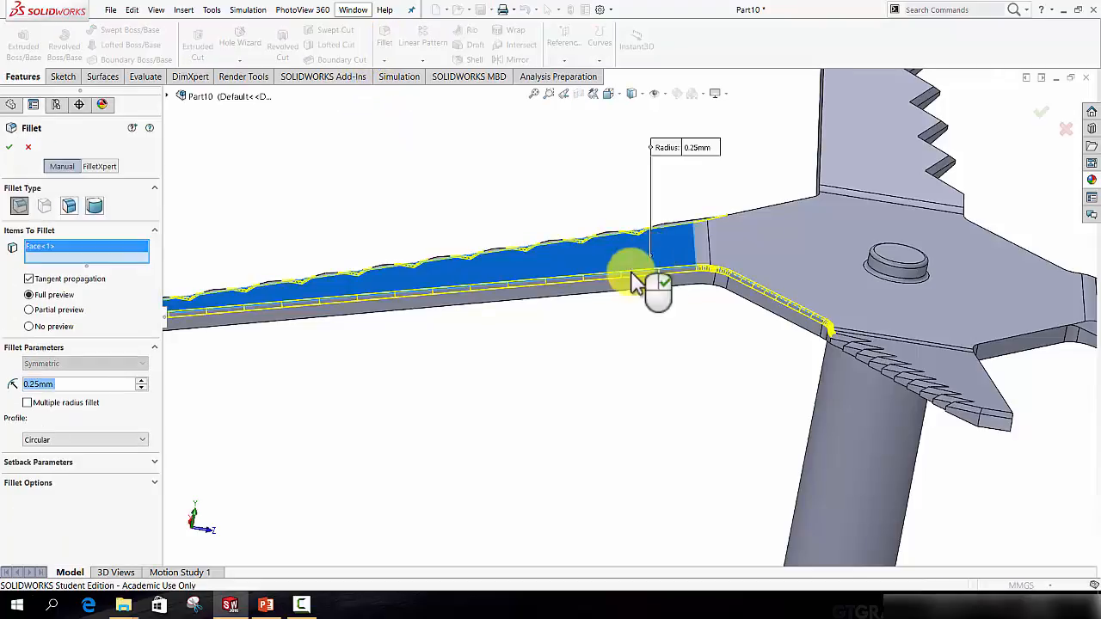
pyautogui.moveTo(643, 283); pyautogui.dragTo(793, 213, button='middle')
pyautogui.click(775, 194)
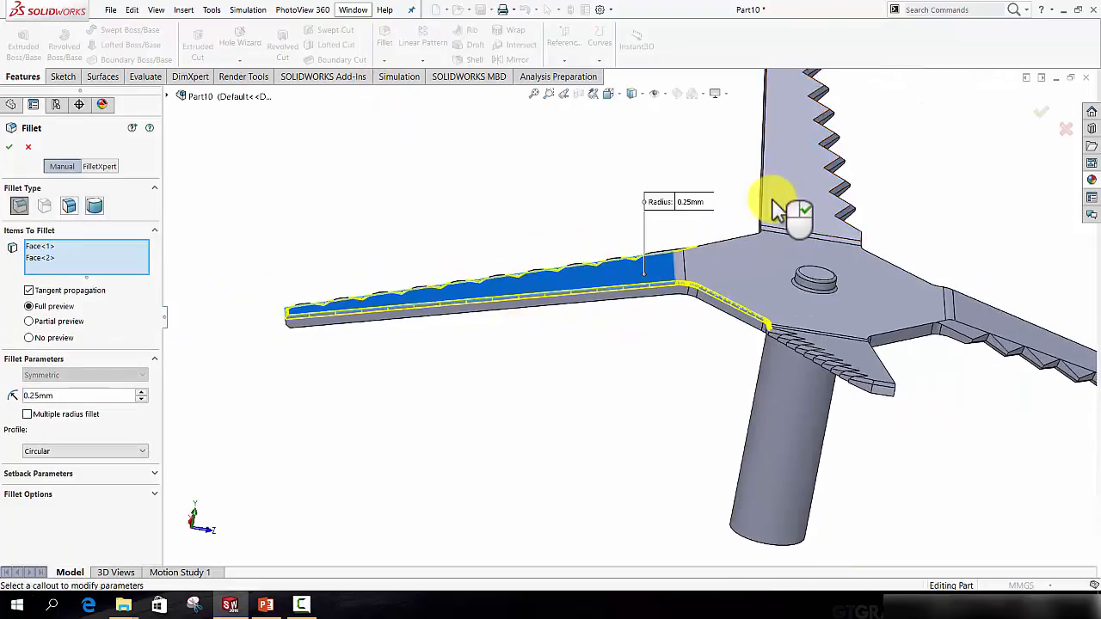
pyautogui.moveTo(891, 359); pyautogui.dragTo(674, 247, button='middle')
pyautogui.click(869, 369)
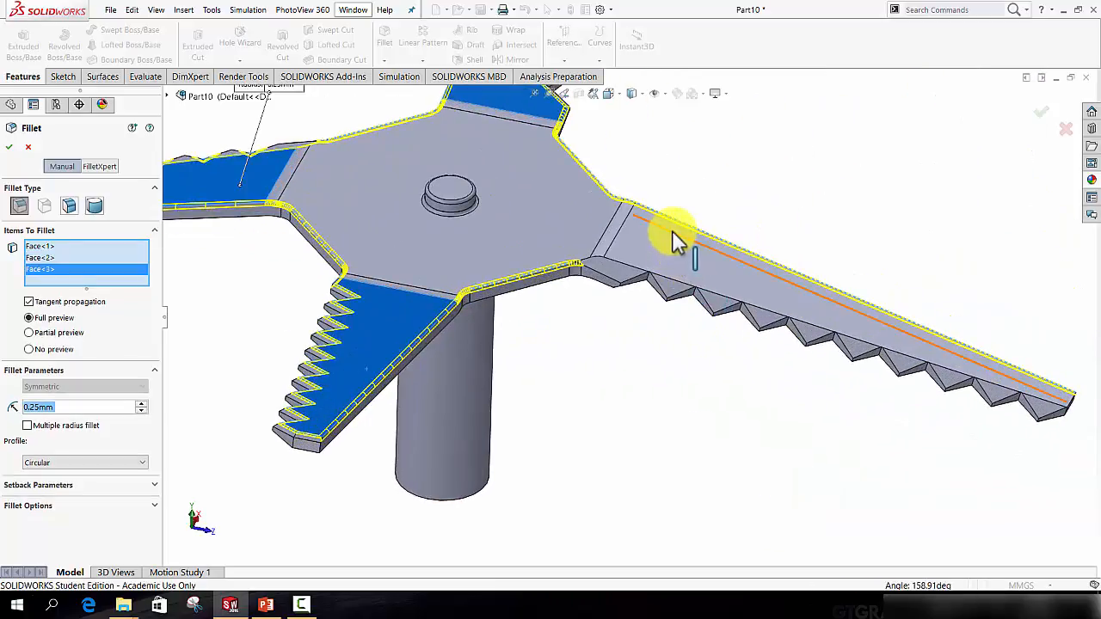
pyautogui.click(674, 250)
pyautogui.moveTo(597, 290); pyautogui.dragTo(627, 345, button='middle')
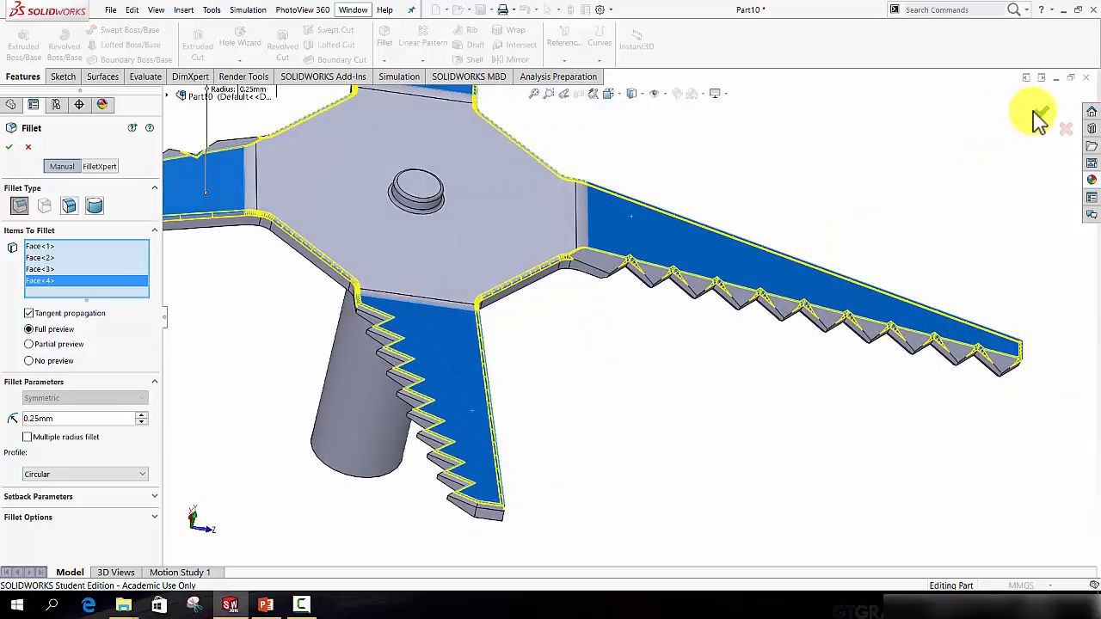
pyautogui.scroll(3, 577, 372)
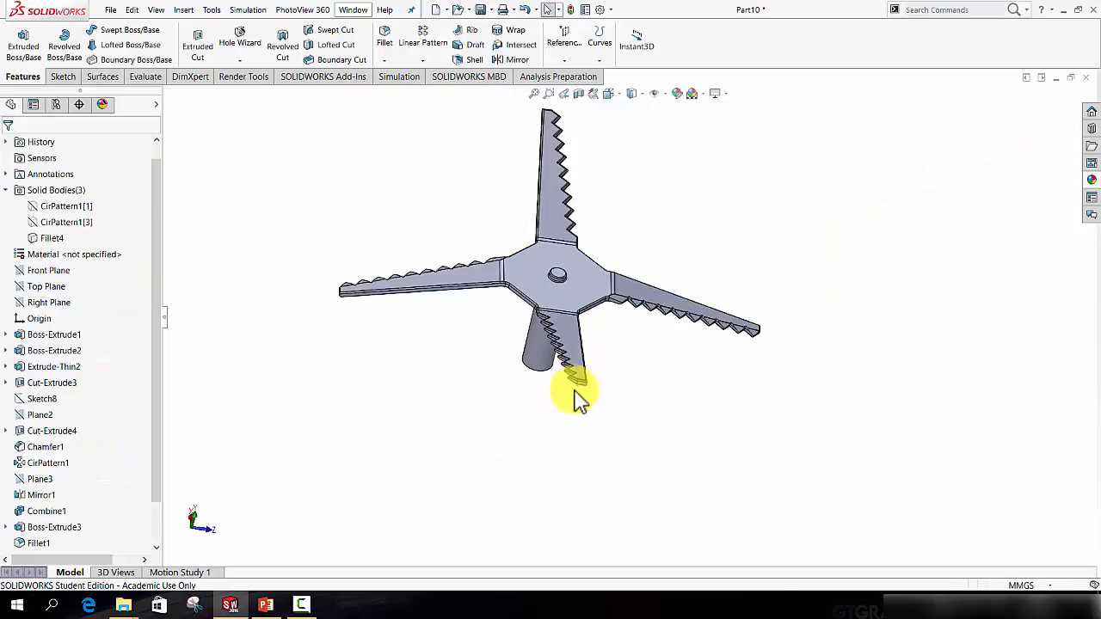
pyautogui.moveTo(575, 392); pyautogui.dragTo(511, 322, button='middle')
pyautogui.scroll(-5, 507, 284)
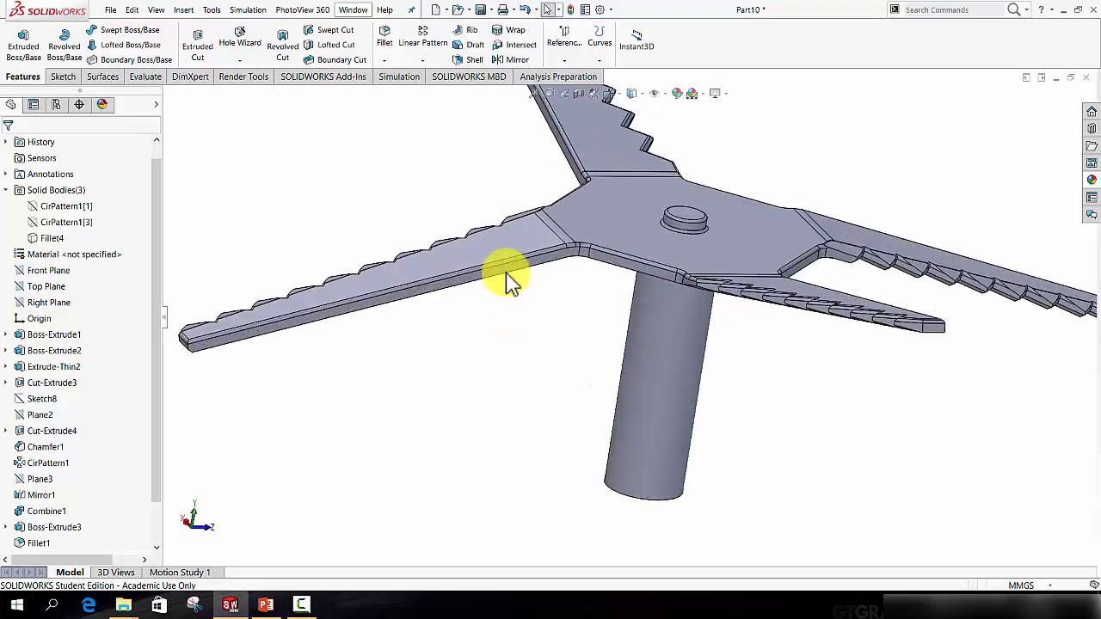
pyautogui.scroll(8, 663, 246)
pyautogui.moveTo(668, 258); pyautogui.dragTo(678, 214, button='middle')
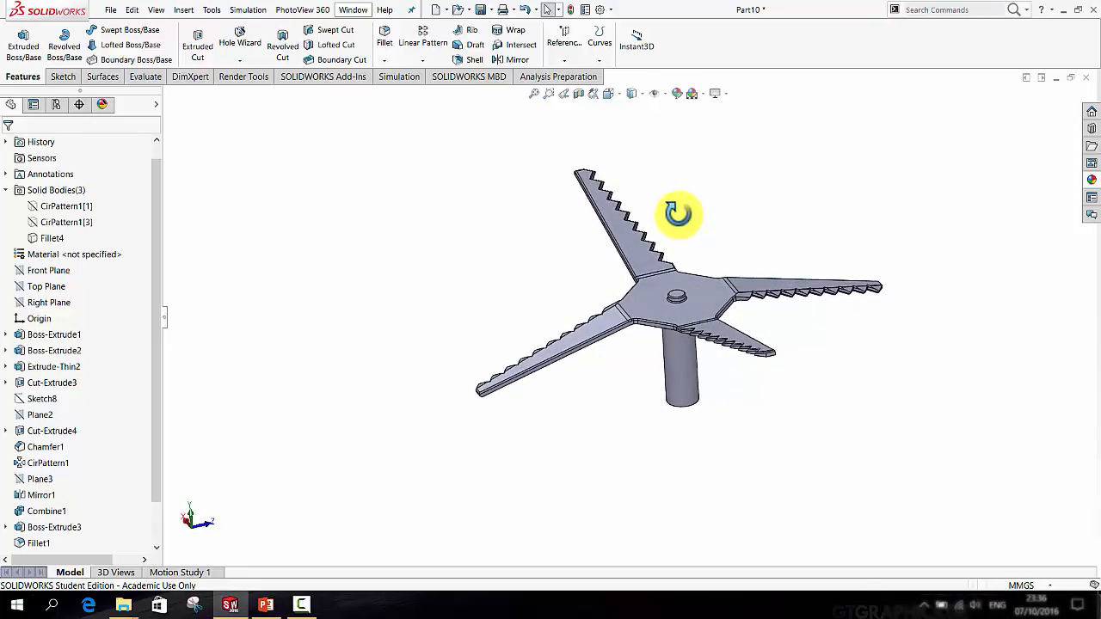